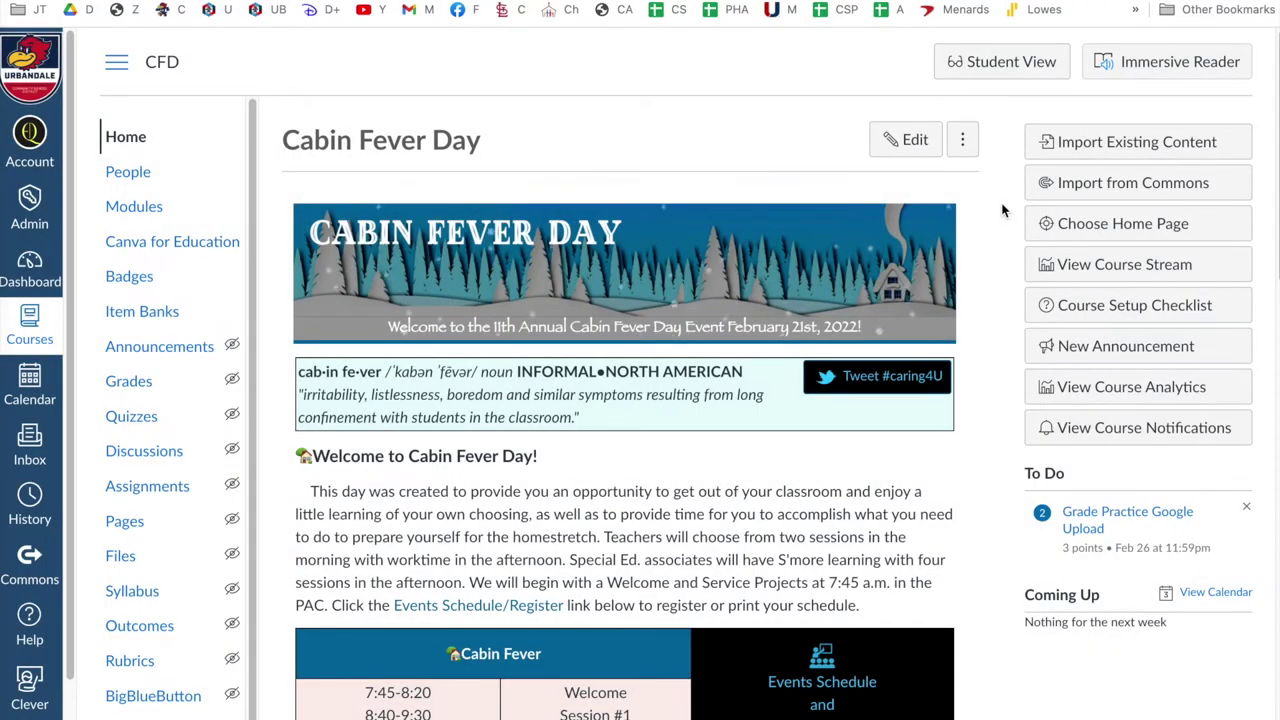
Open the course Modules page, then switch over to the Badgr website.
{"action": "left_click", "coordinate": [140, 212]}
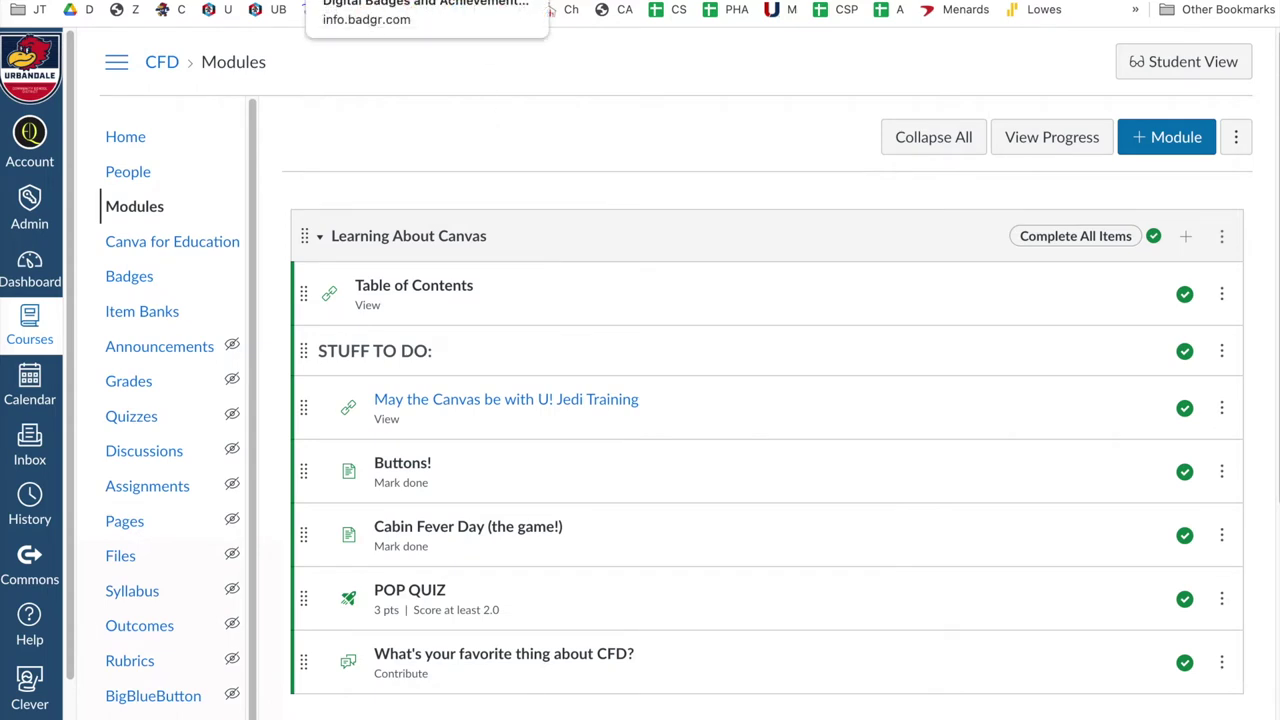
{"action": "left_click", "coordinate": [350, 0]}
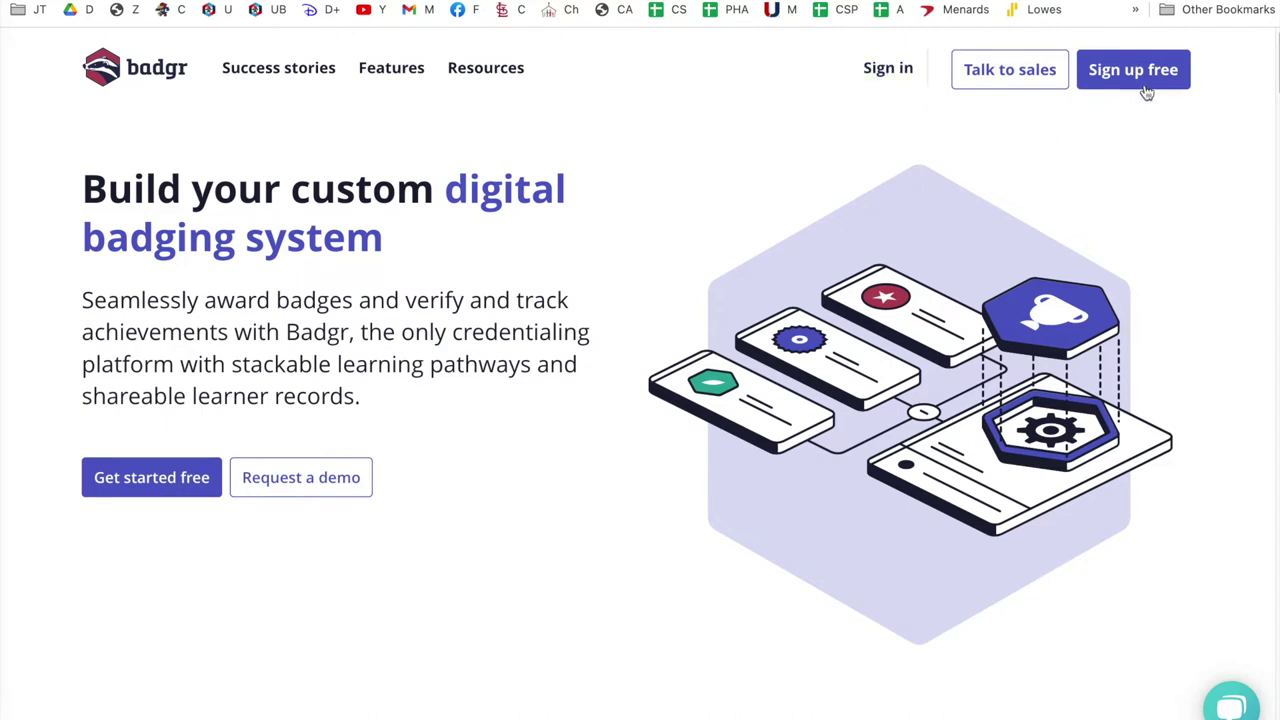
Sign in to Badgr with a Google account.
{"action": "left_click", "coordinate": [890, 75]}
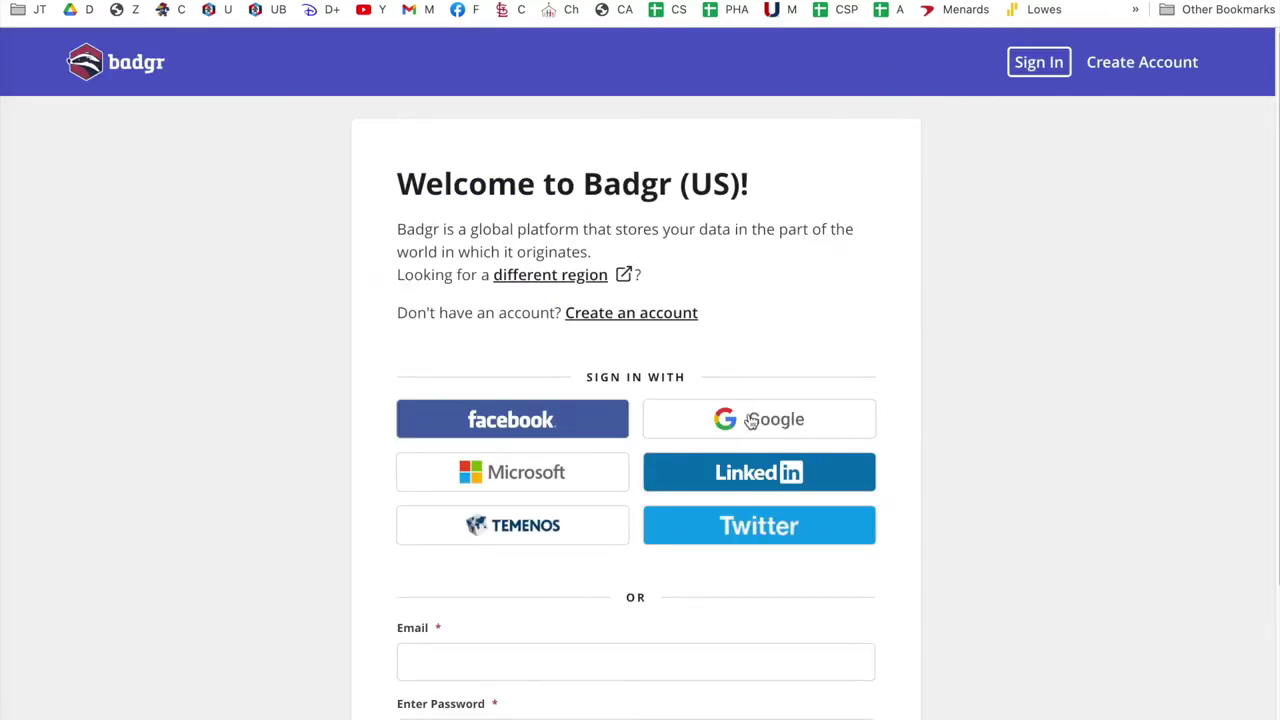
{"action": "left_click", "coordinate": [751, 421]}
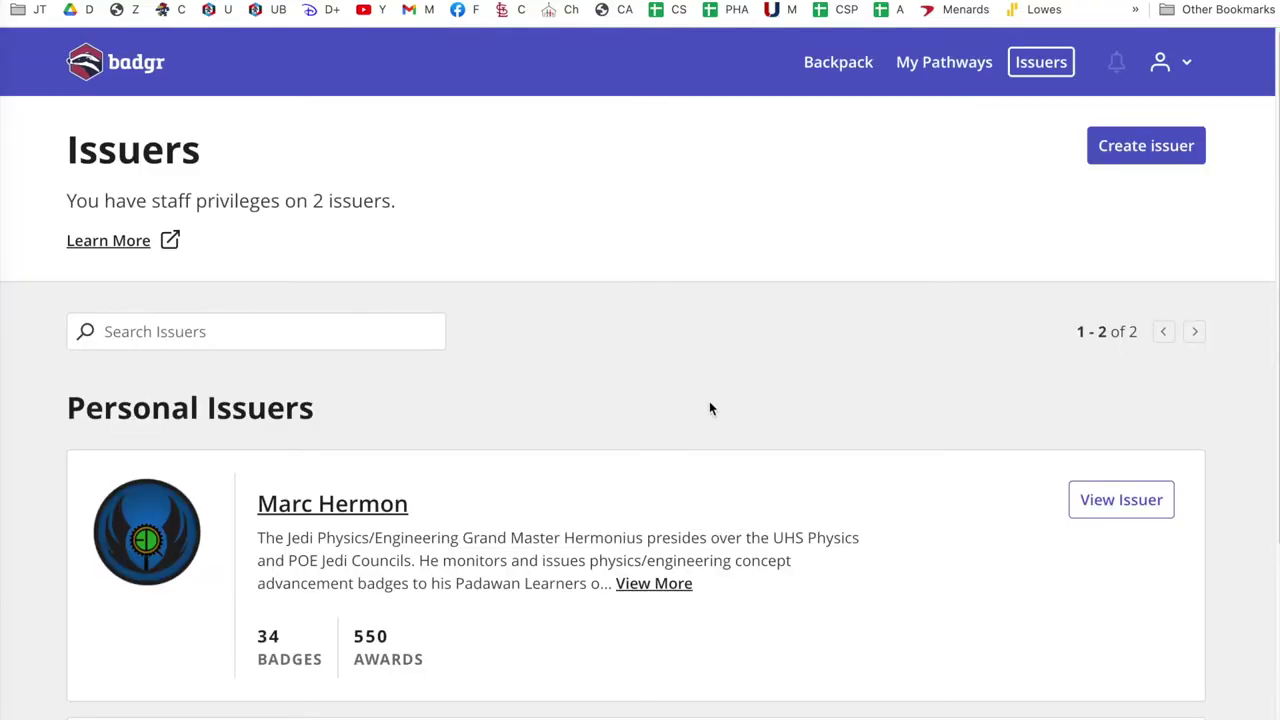
{"action": "scroll", "coordinate": [709, 408], "scroll_direction": "down", "scroll_amount": 3}
{"action": "scroll", "coordinate": [709, 408], "scroll_direction": "up", "scroll_amount": 3}
{"action": "scroll", "coordinate": [709, 408], "scroll_direction": "down", "scroll_amount": 2}
{"action": "scroll", "coordinate": [709, 406], "scroll_direction": "up", "scroll_amount": 2}
{"action": "scroll", "coordinate": [710, 403], "scroll_direction": "down", "scroll_amount": 3}
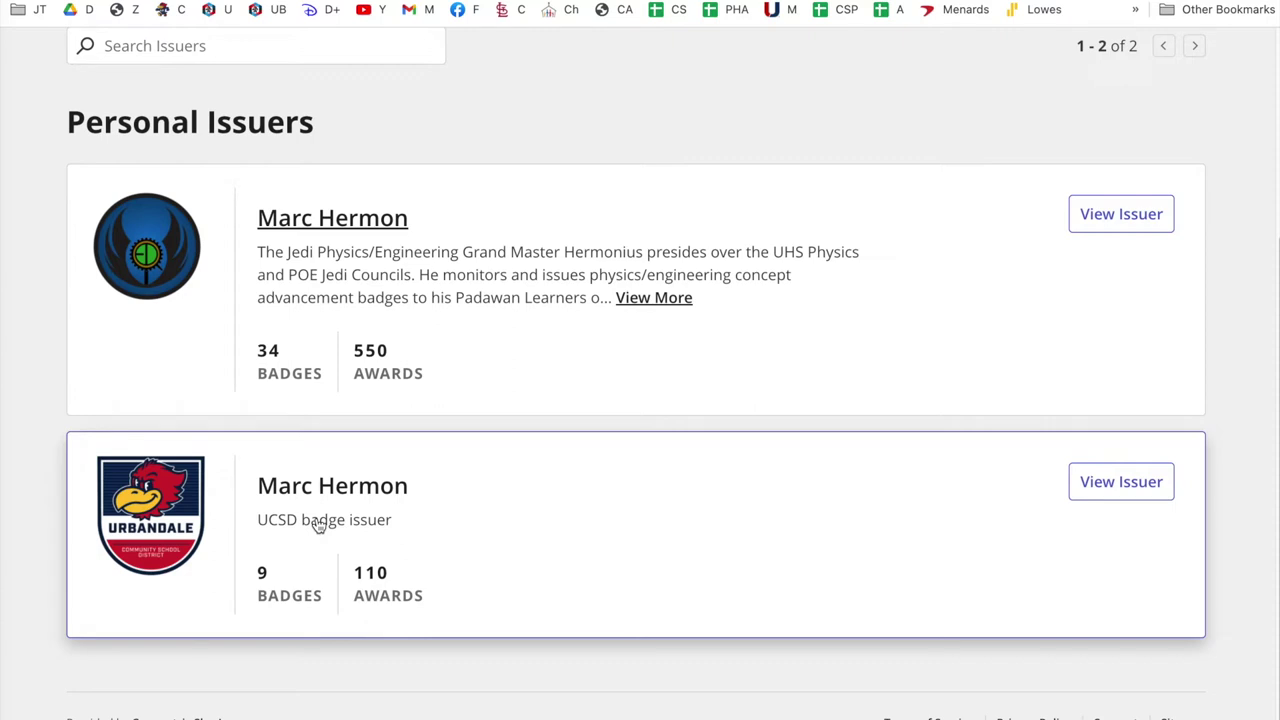
Browse the first issuer's badge list, then return to the Issuers list.
{"action": "left_click", "coordinate": [323, 219]}
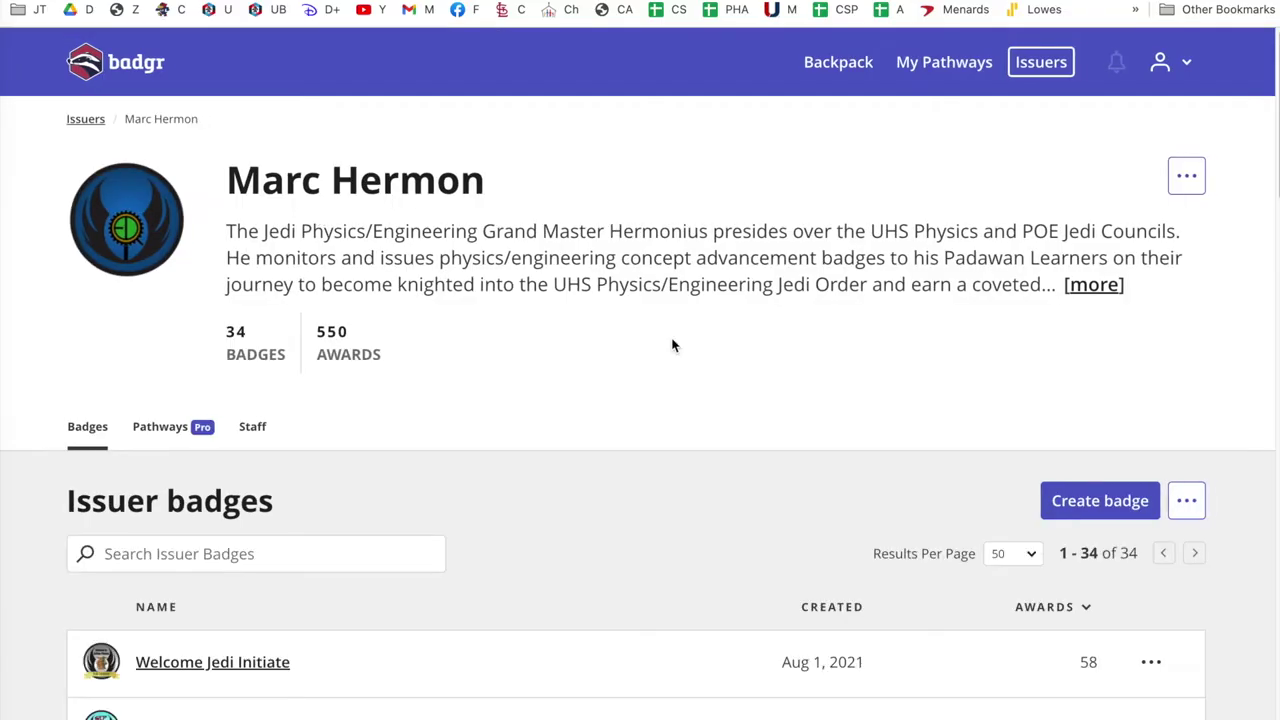
{"action": "scroll", "coordinate": [672, 345], "scroll_direction": "down", "scroll_amount": 1}
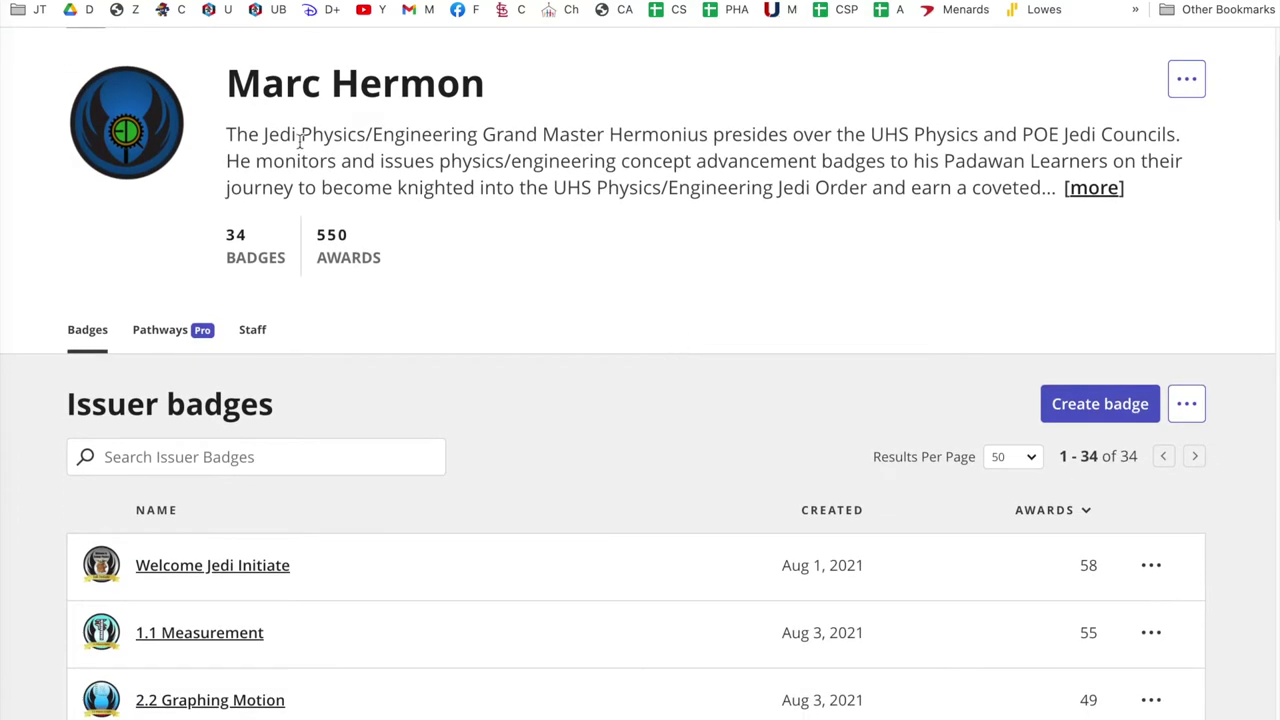
{"action": "scroll", "coordinate": [521, 220], "scroll_direction": "down", "scroll_amount": 4}
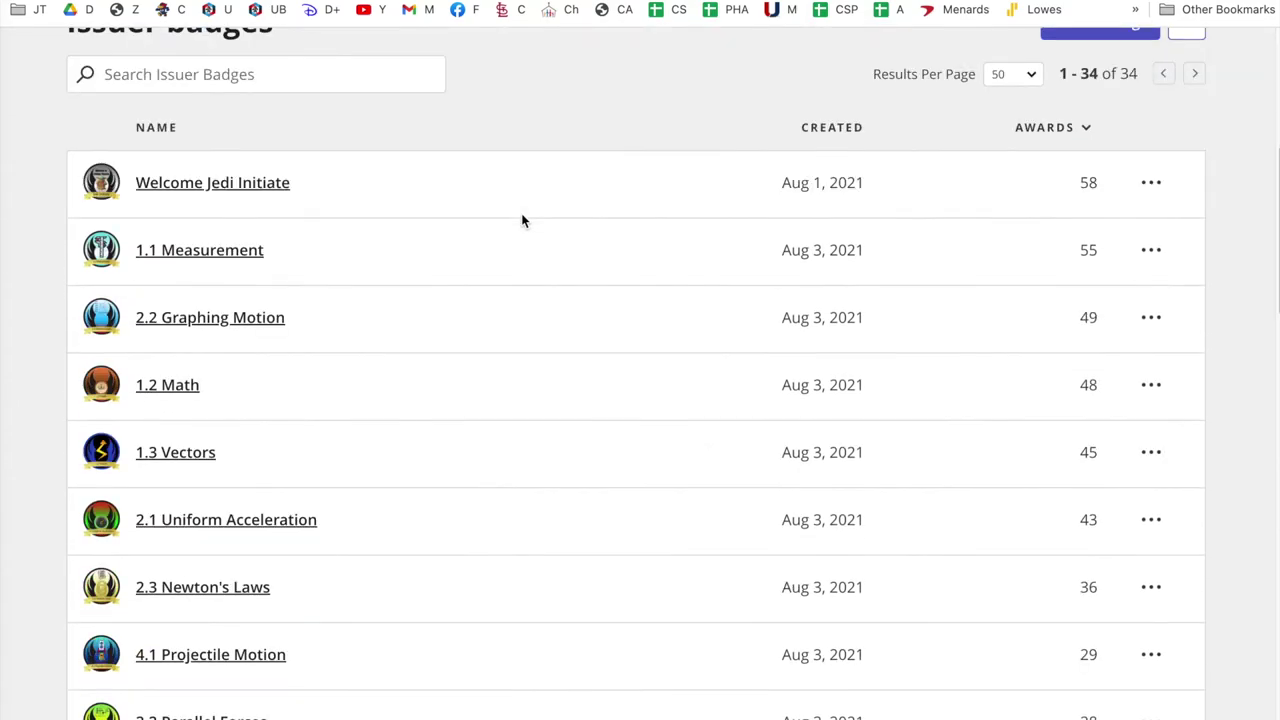
{"action": "scroll", "coordinate": [521, 220], "scroll_direction": "up", "scroll_amount": 1}
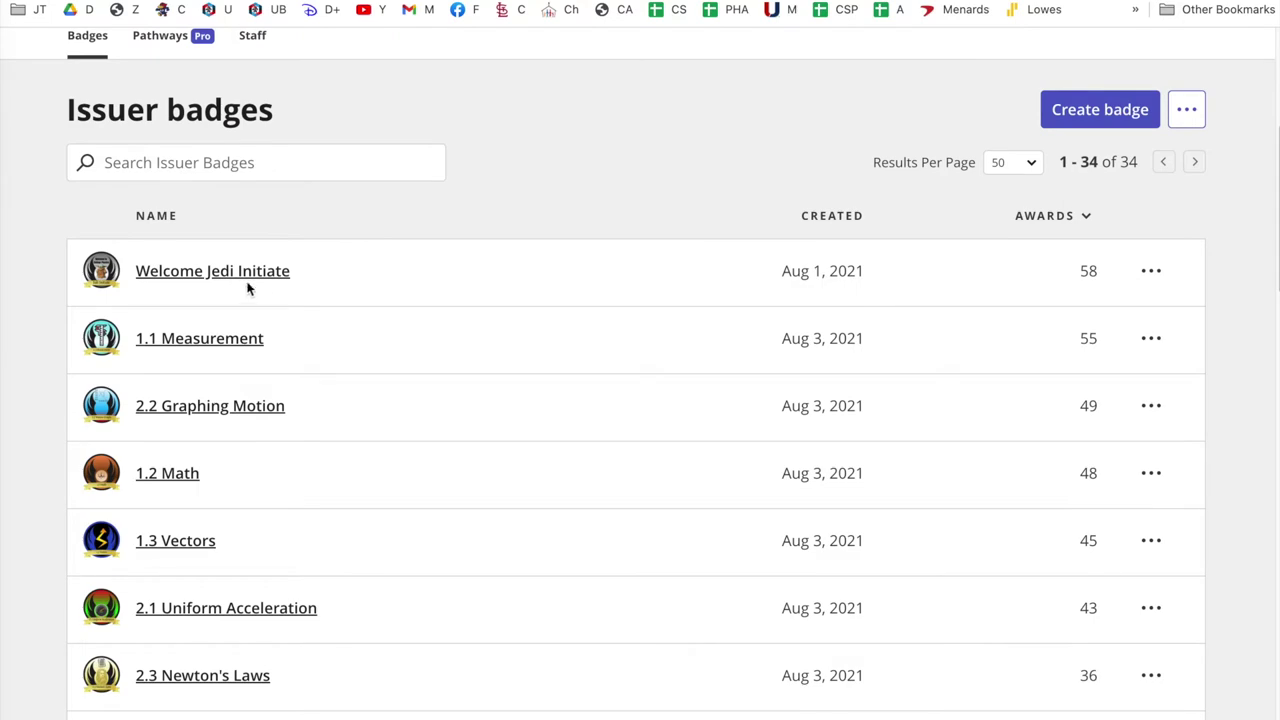
{"action": "scroll", "coordinate": [250, 285], "scroll_direction": "up", "scroll_amount": 4}
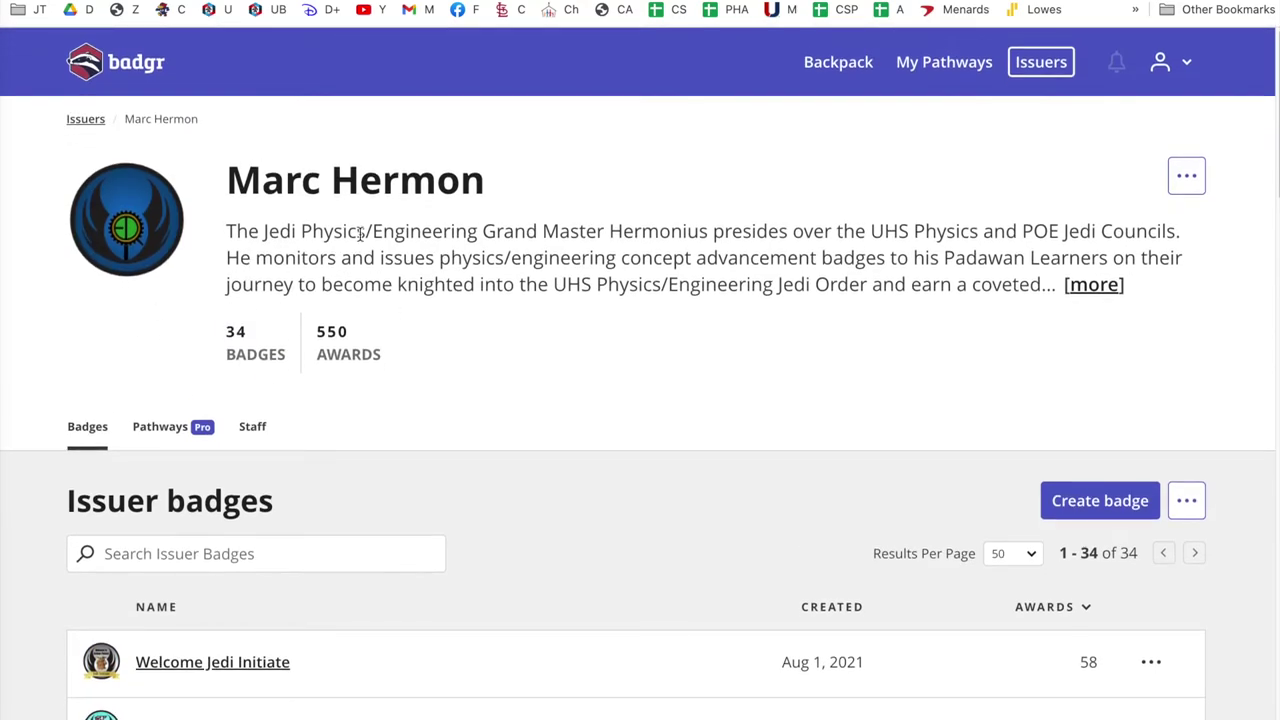
{"action": "scroll", "coordinate": [411, 545], "scroll_direction": "down", "scroll_amount": 8}
{"action": "scroll", "coordinate": [411, 548], "scroll_direction": "down", "scroll_amount": 14}
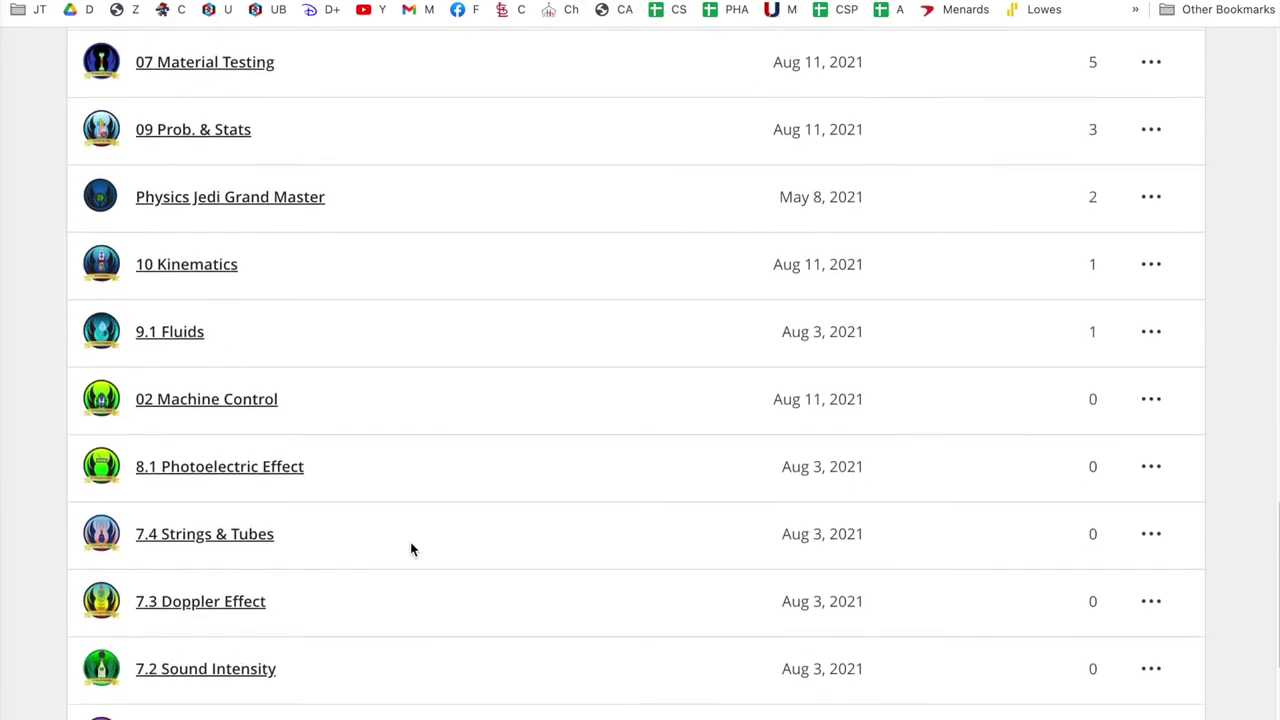
{"action": "scroll", "coordinate": [411, 548], "scroll_direction": "up", "scroll_amount": 15}
{"action": "scroll", "coordinate": [411, 549], "scroll_direction": "up", "scroll_amount": 7}
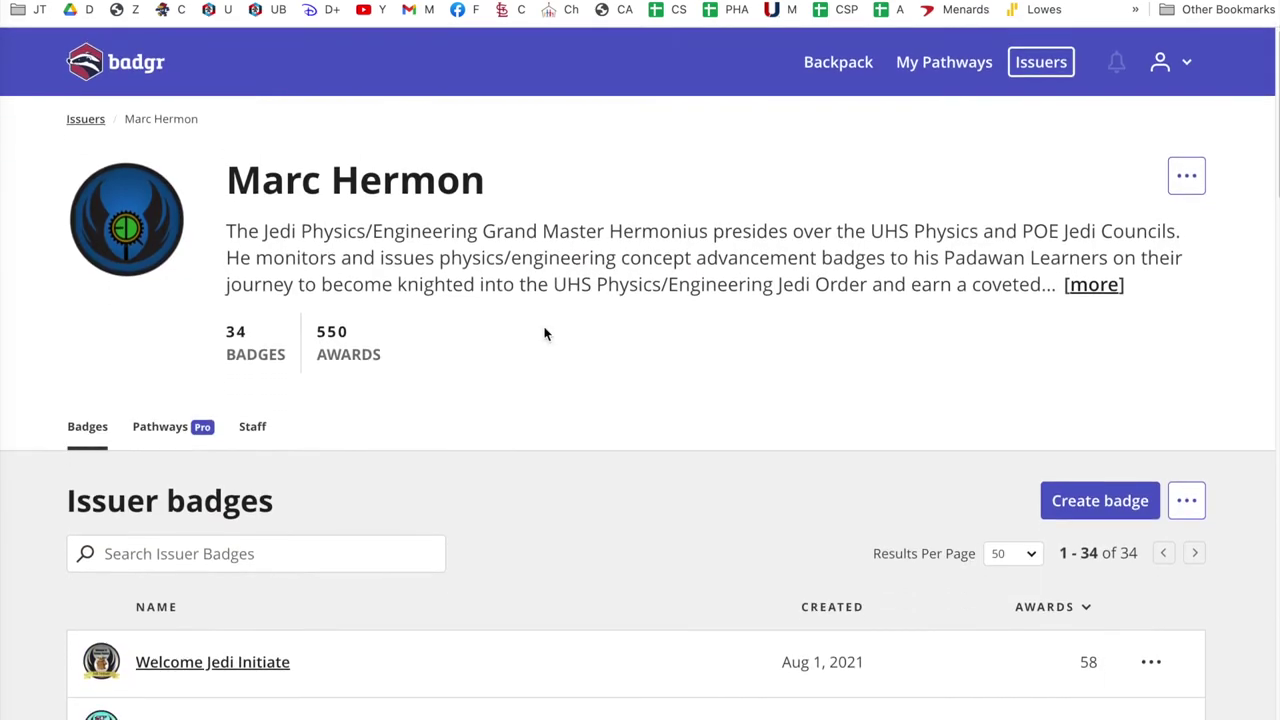
{"action": "key", "text": "alt+Left"}
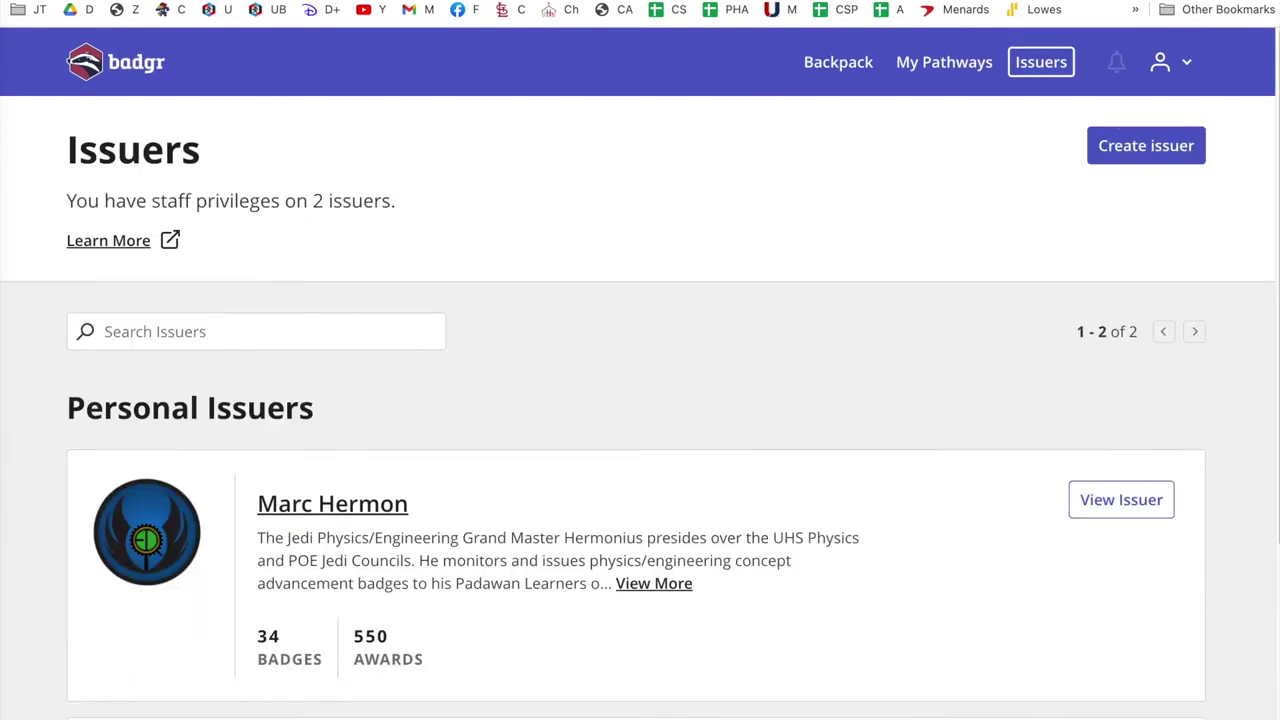
Review the Urbandale issuer's badges, then start the Create issuer form.
{"action": "scroll", "coordinate": [573, 346], "scroll_direction": "down", "scroll_amount": 5}
{"action": "left_click", "coordinate": [390, 512]}
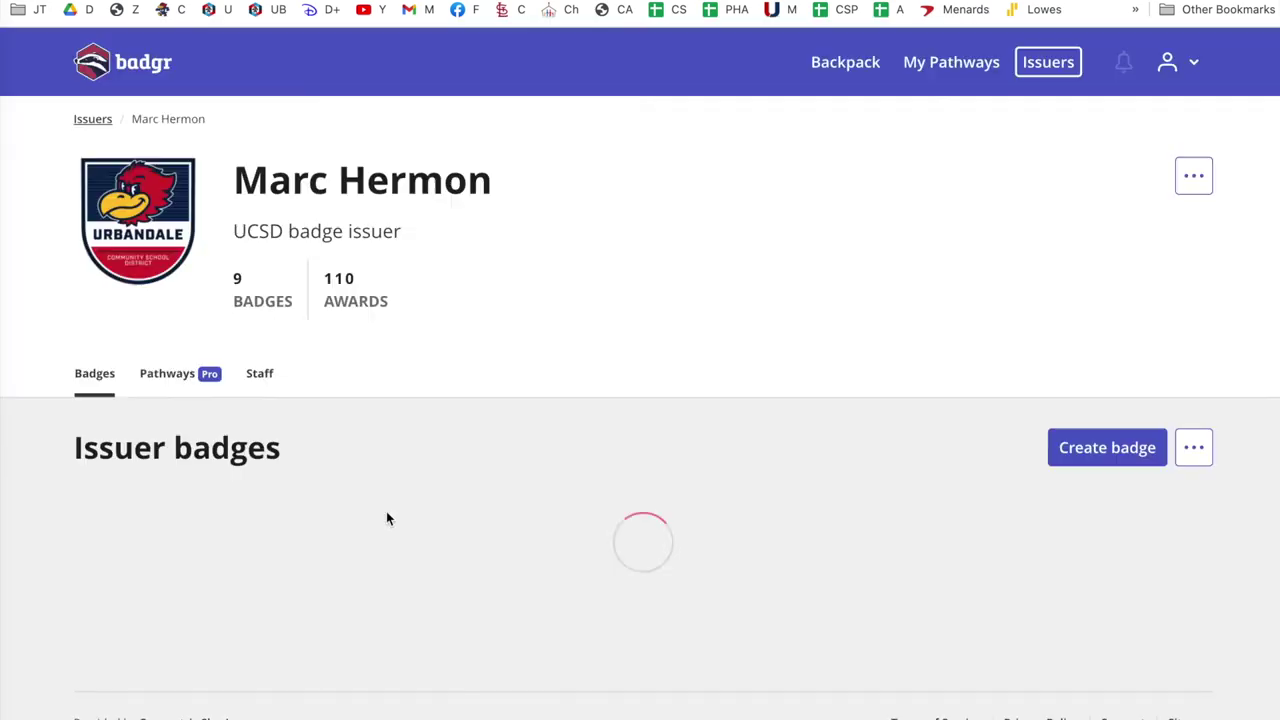
{"action": "scroll", "coordinate": [686, 395], "scroll_direction": "down", "scroll_amount": 5}
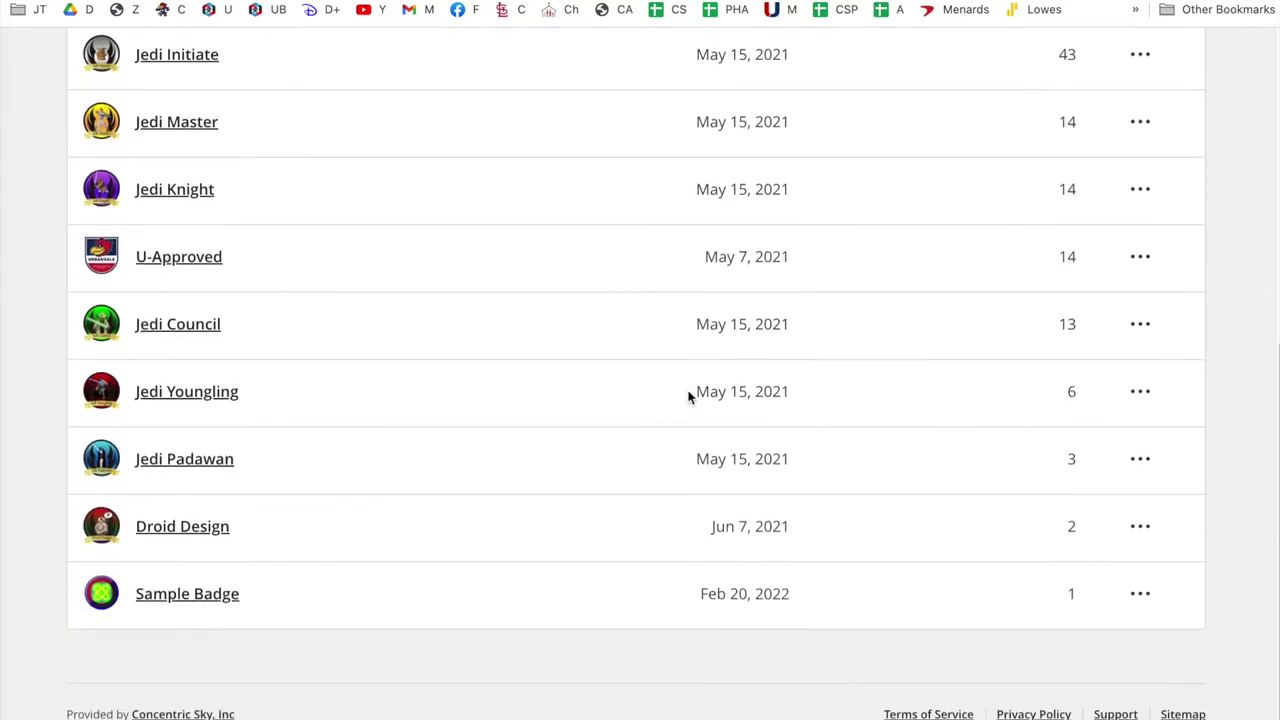
{"action": "scroll", "coordinate": [688, 398], "scroll_direction": "up", "scroll_amount": 5}
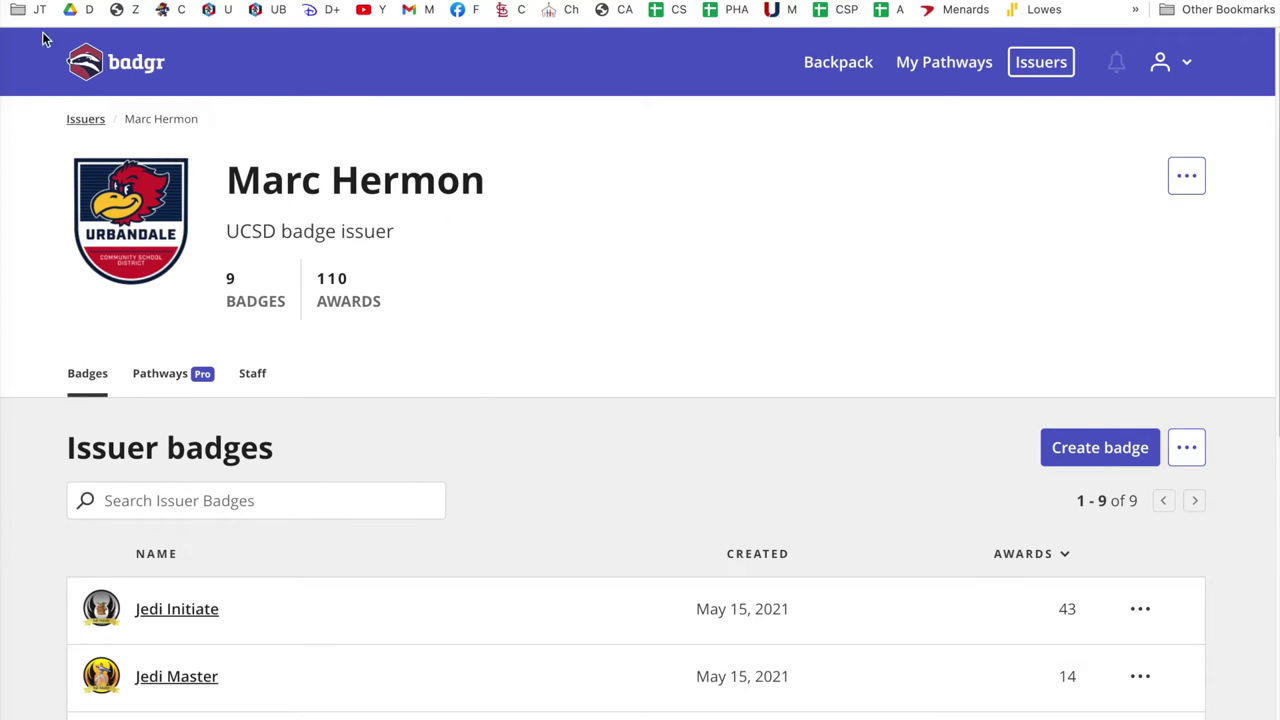
{"action": "key", "text": "alt+Left"}
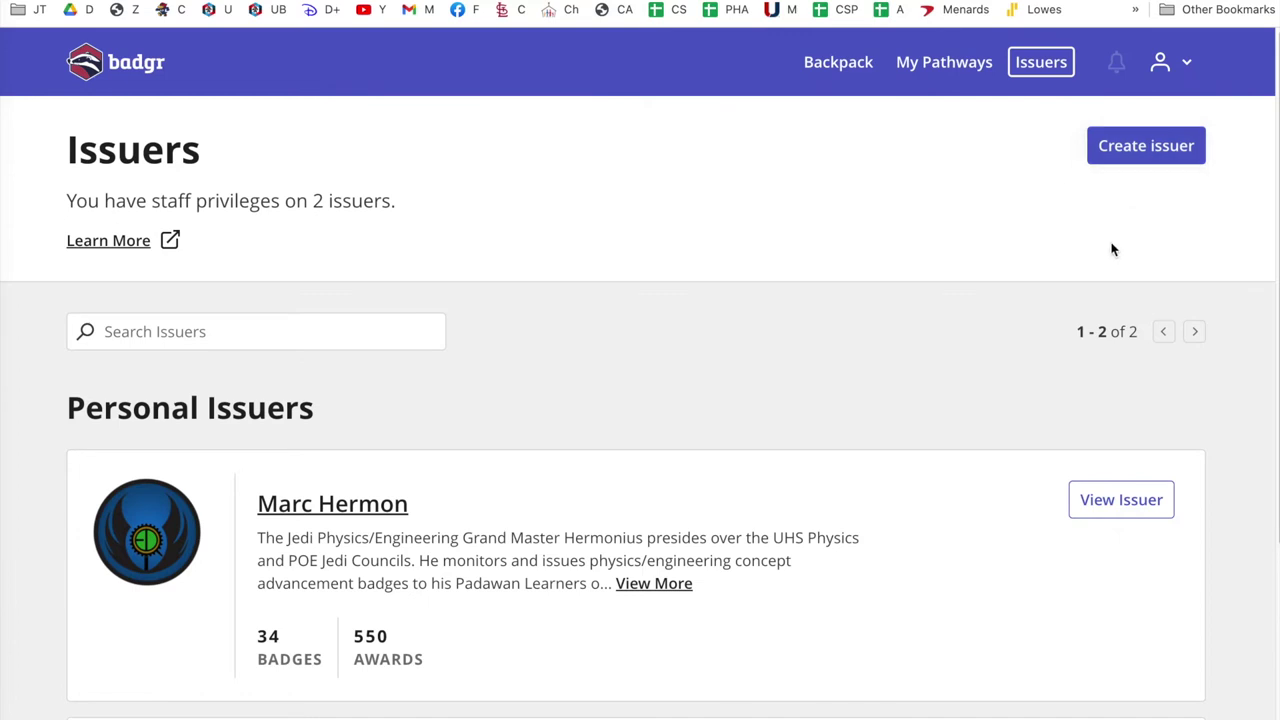
{"action": "left_click", "coordinate": [1134, 149]}
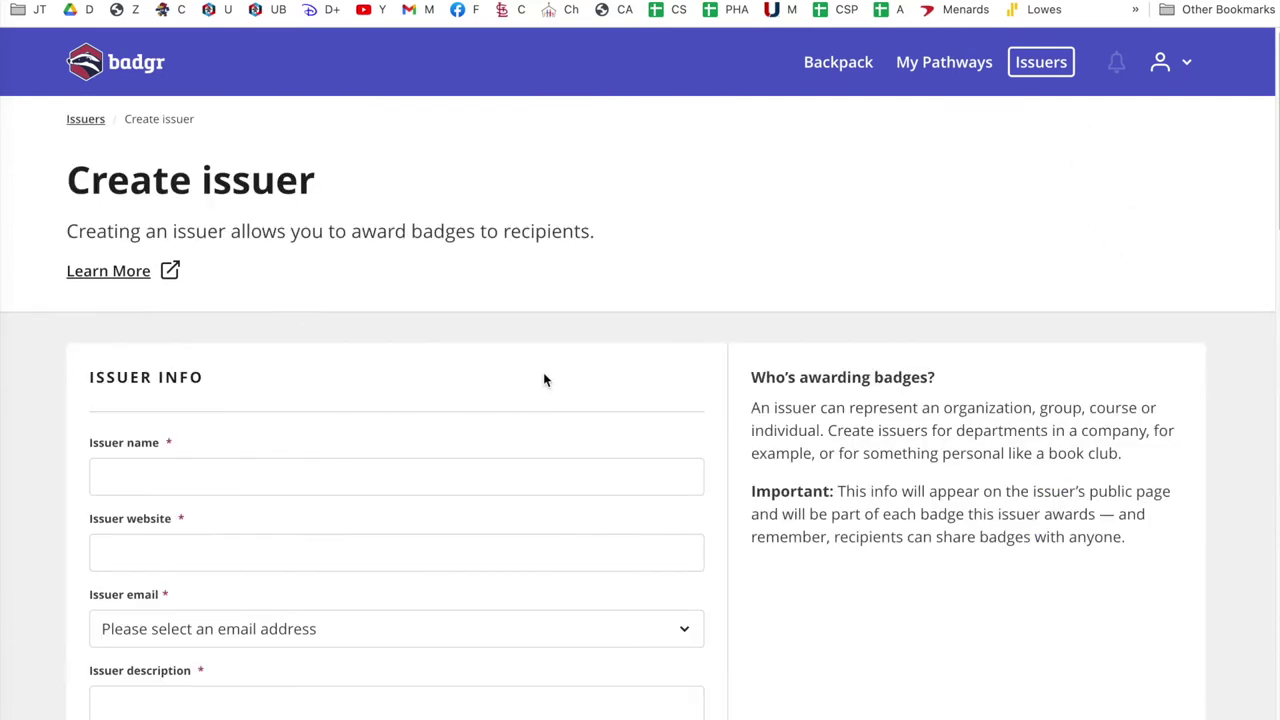
Enter issuer name 'Fake Issuer' and website 'urbandaleschools.com'.
{"action": "scroll", "coordinate": [634, 294], "scroll_direction": "down", "scroll_amount": 3}
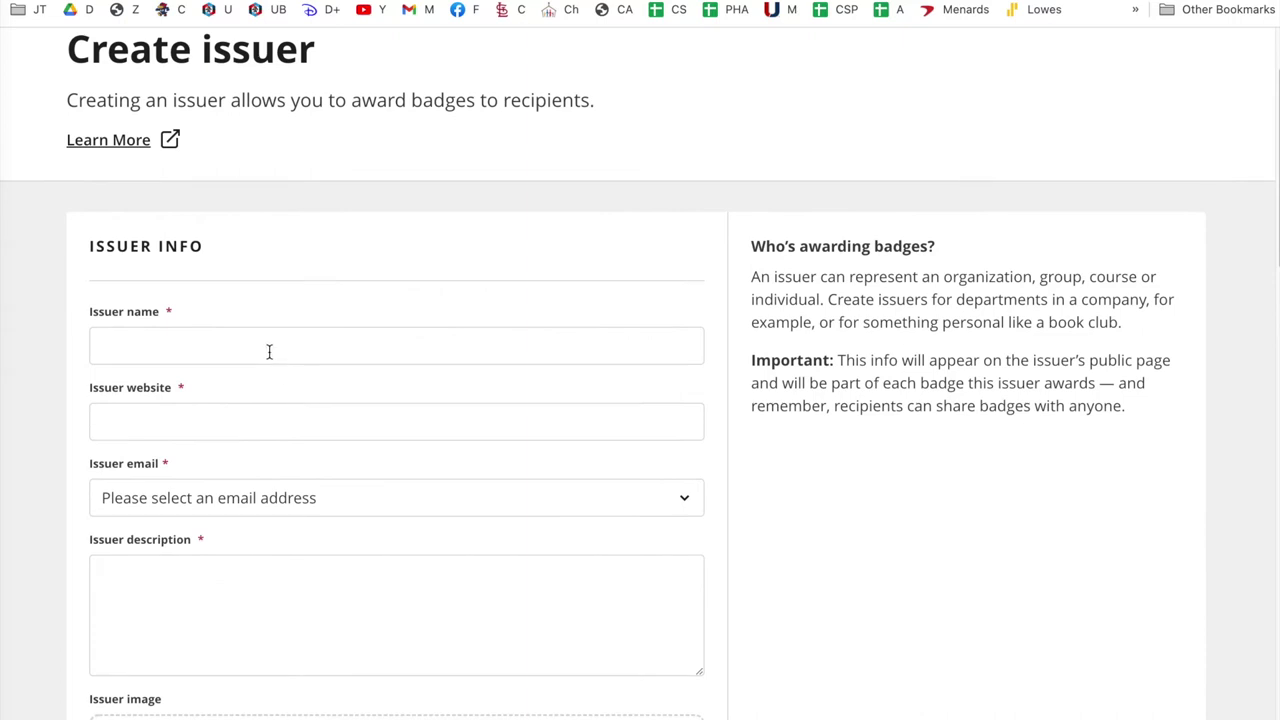
{"action": "left_click", "coordinate": [269, 351]}
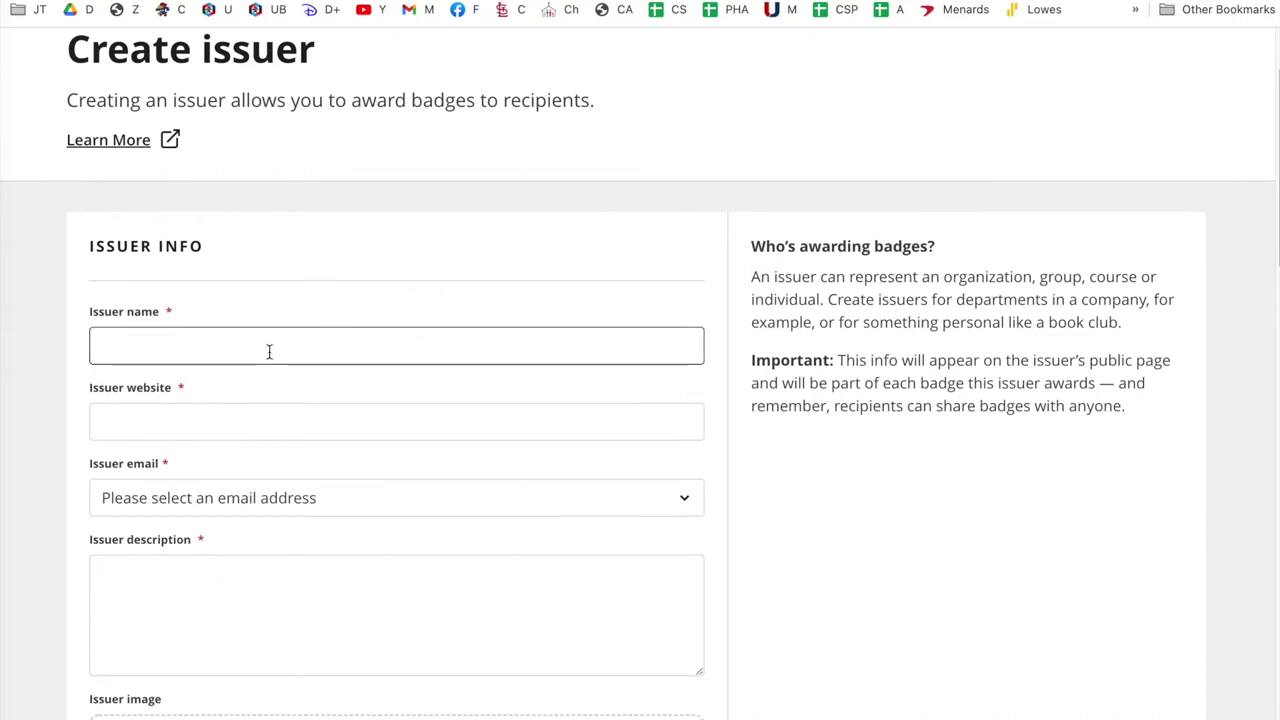
{"action": "type", "text": "Fake"}
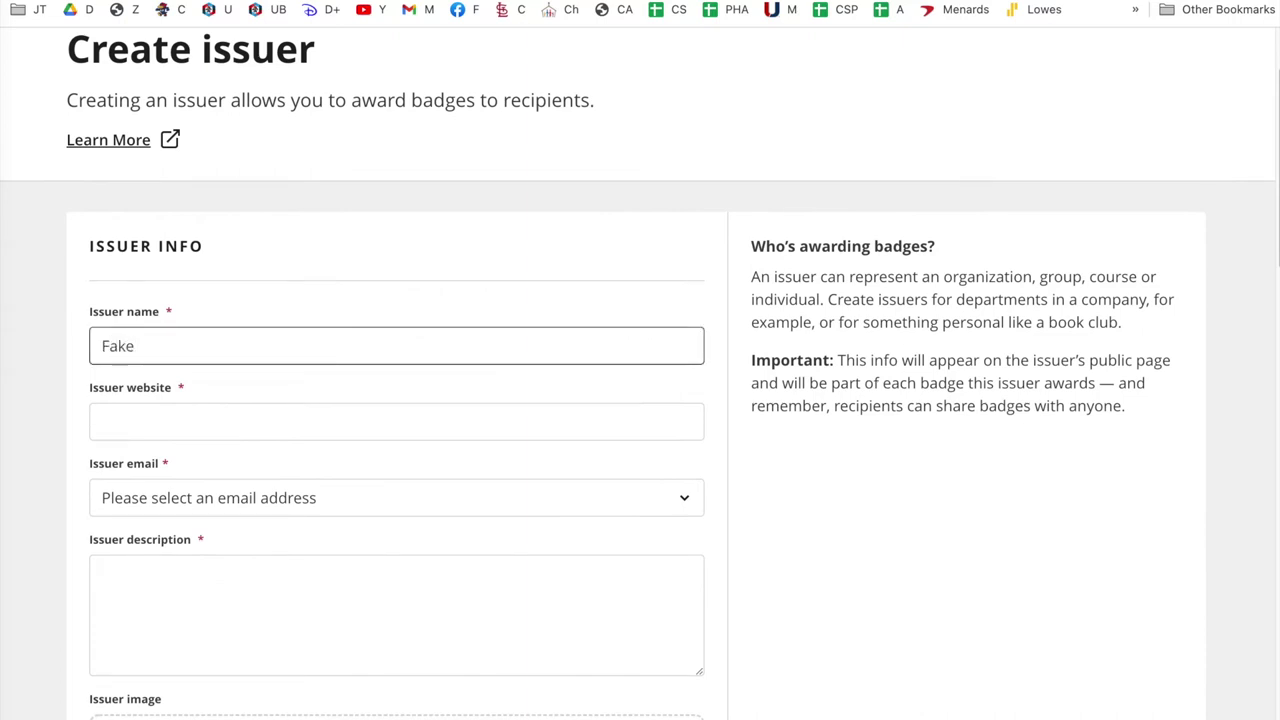
{"action": "type", "text": " Issuer"}
{"action": "left_click", "coordinate": [219, 426]}
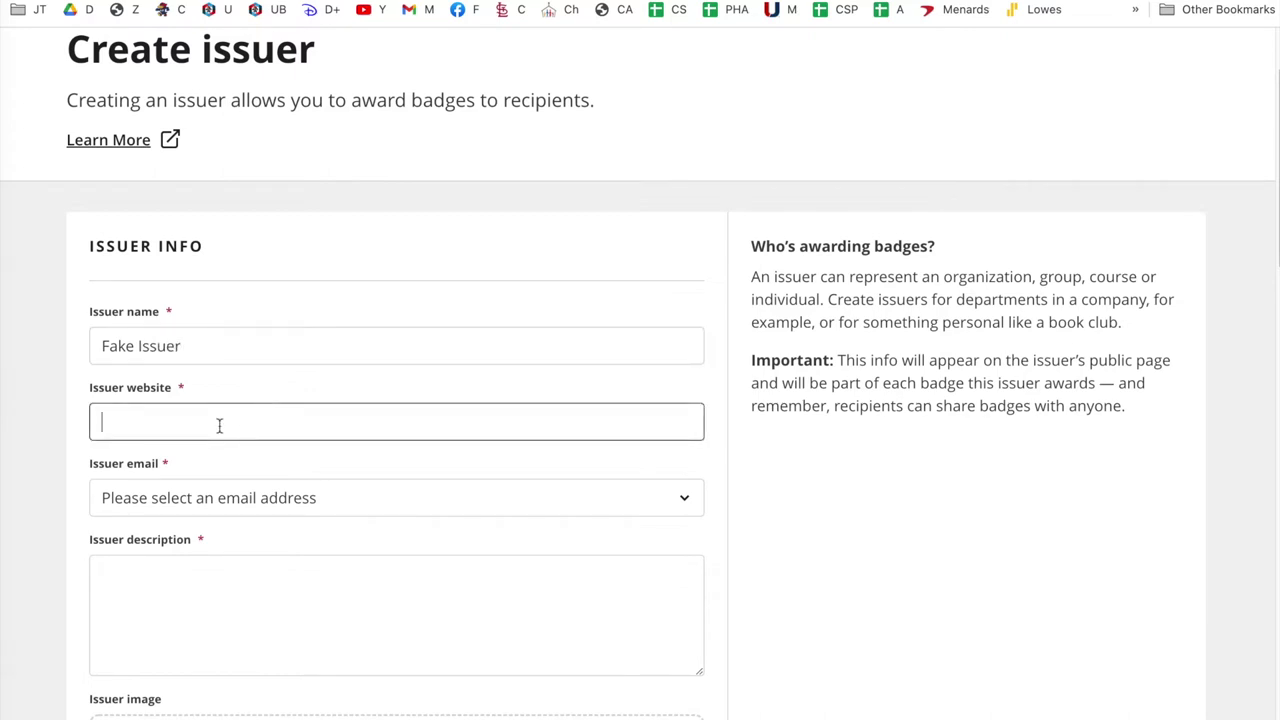
{"action": "type", "text": "urbandaleschools.com"}
Choose the account's address as issuer email and describe it: 'This issuer will issue badges for my class.'.
{"action": "left_click", "coordinate": [294, 500]}
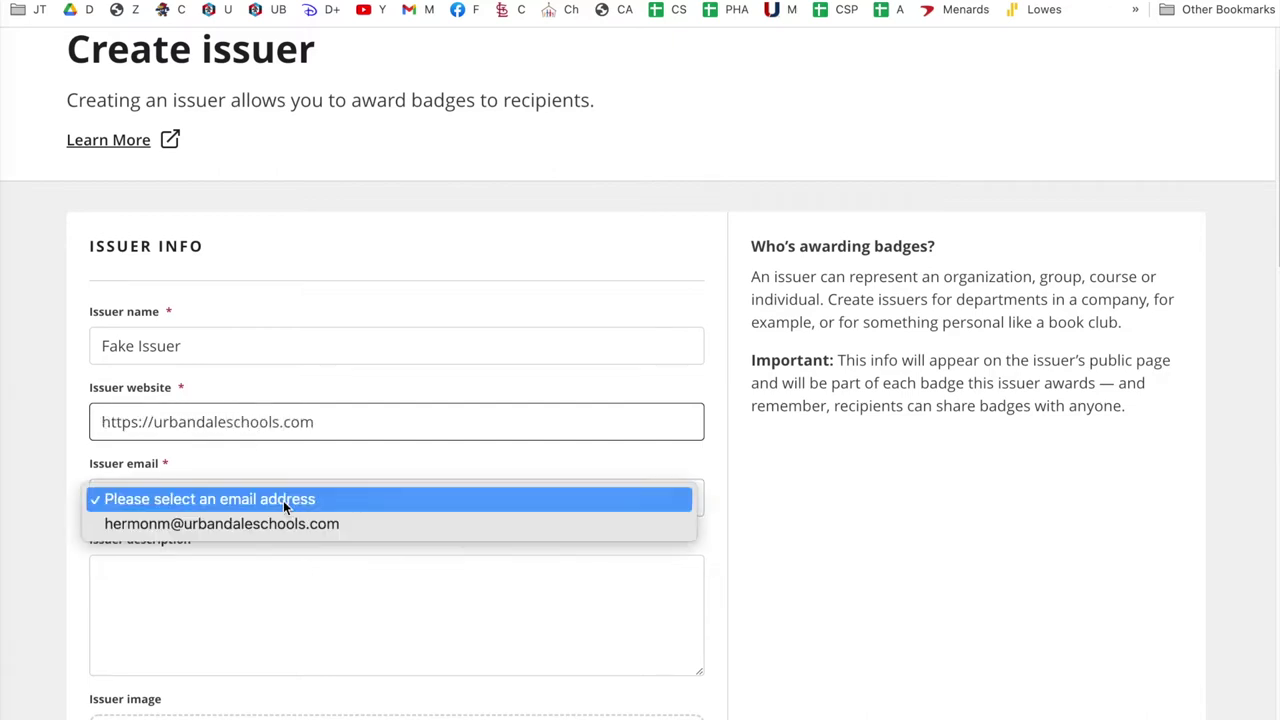
{"action": "left_click", "coordinate": [274, 525]}
{"action": "scroll", "coordinate": [440, 480], "scroll_direction": "down", "scroll_amount": 3}
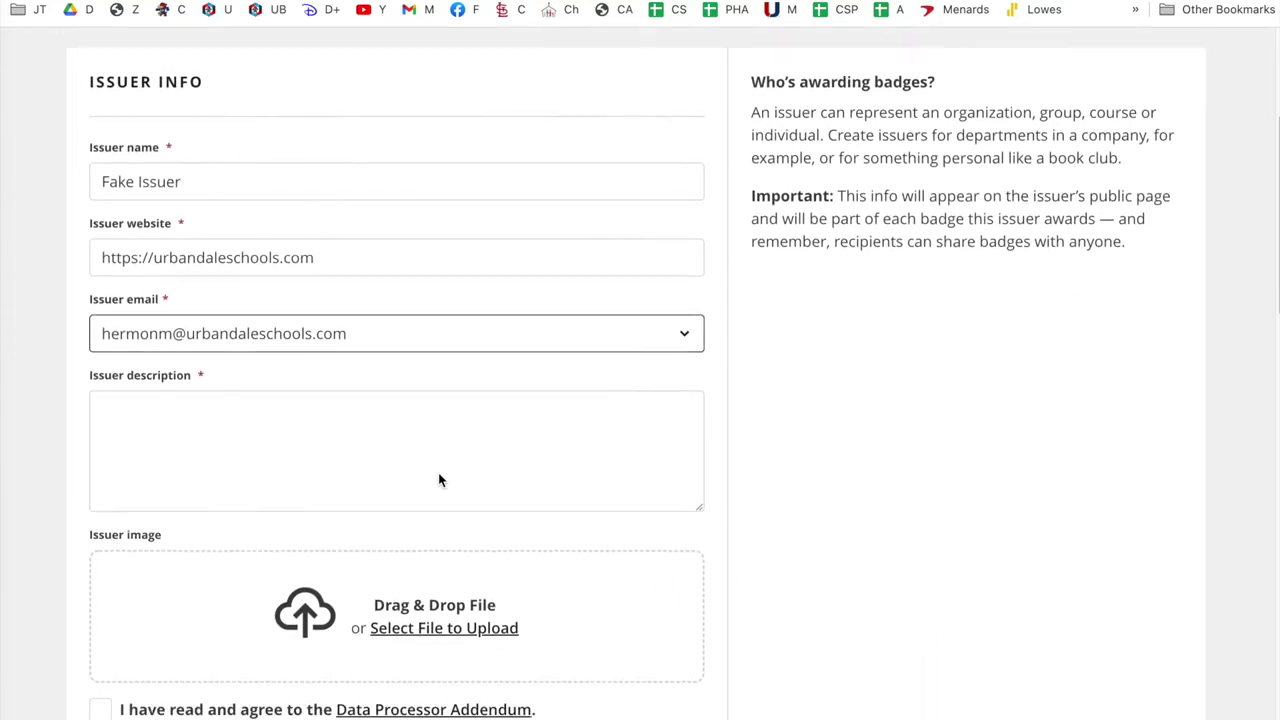
{"action": "left_click", "coordinate": [336, 412]}
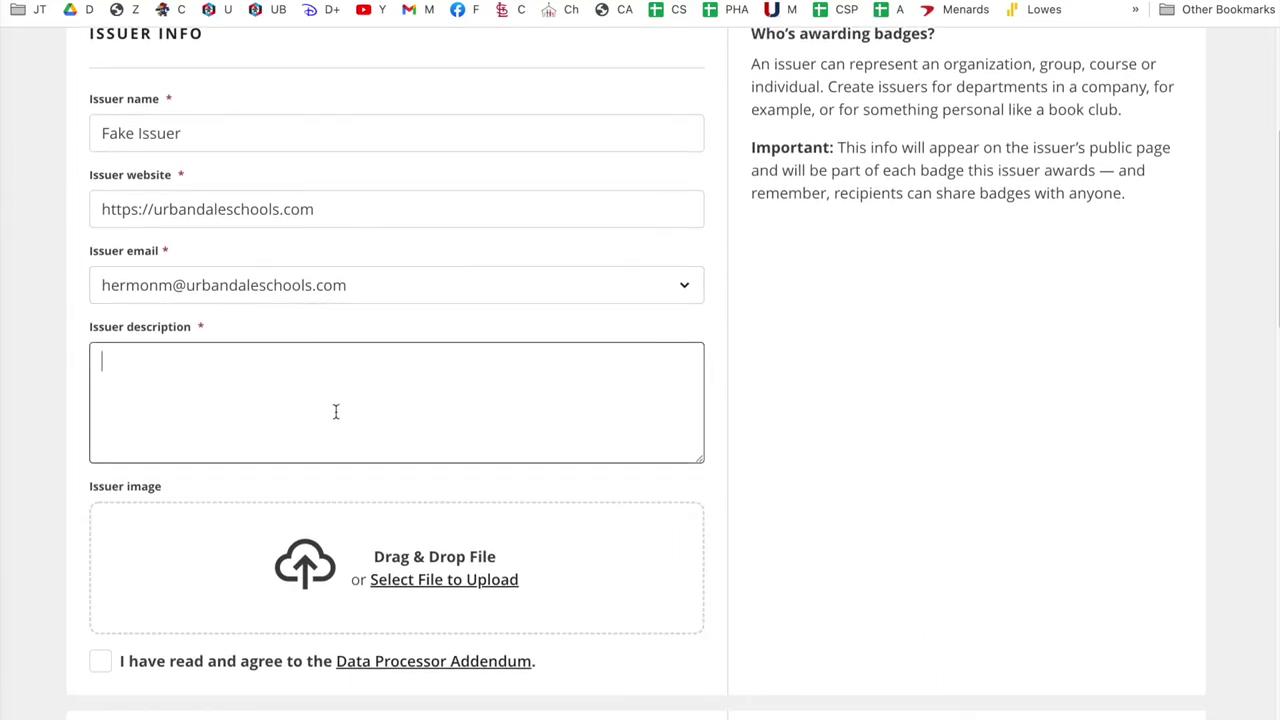
{"action": "type", "text": "This issuer will issue"}
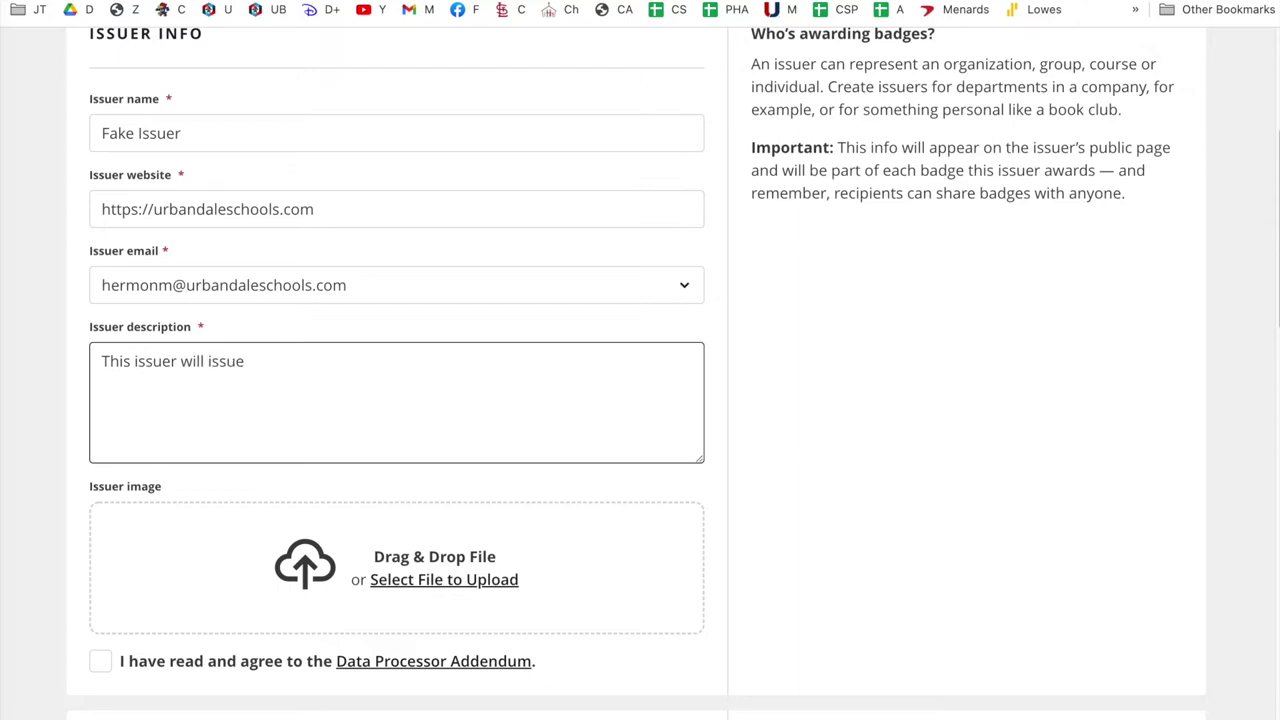
{"action": "type", "text": " badges for my cla"}
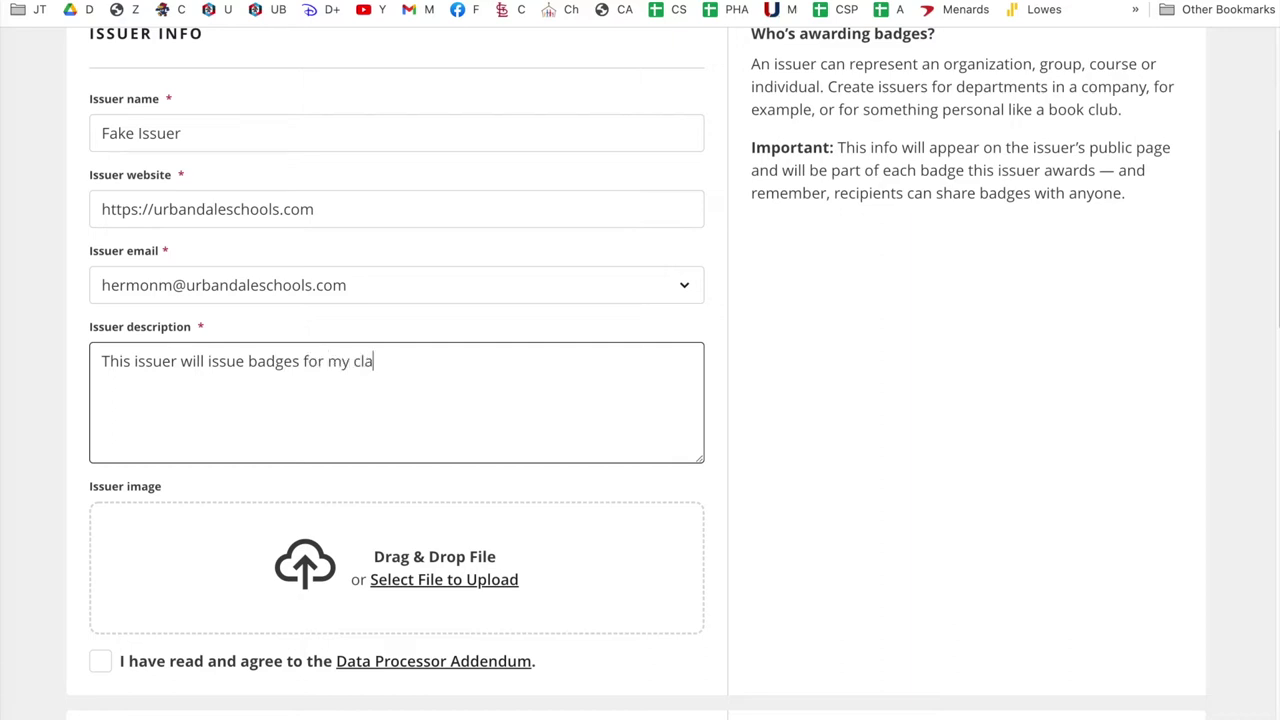
{"action": "type", "text": "ss."}
{"action": "scroll", "coordinate": [548, 535], "scroll_direction": "down", "scroll_amount": 5}
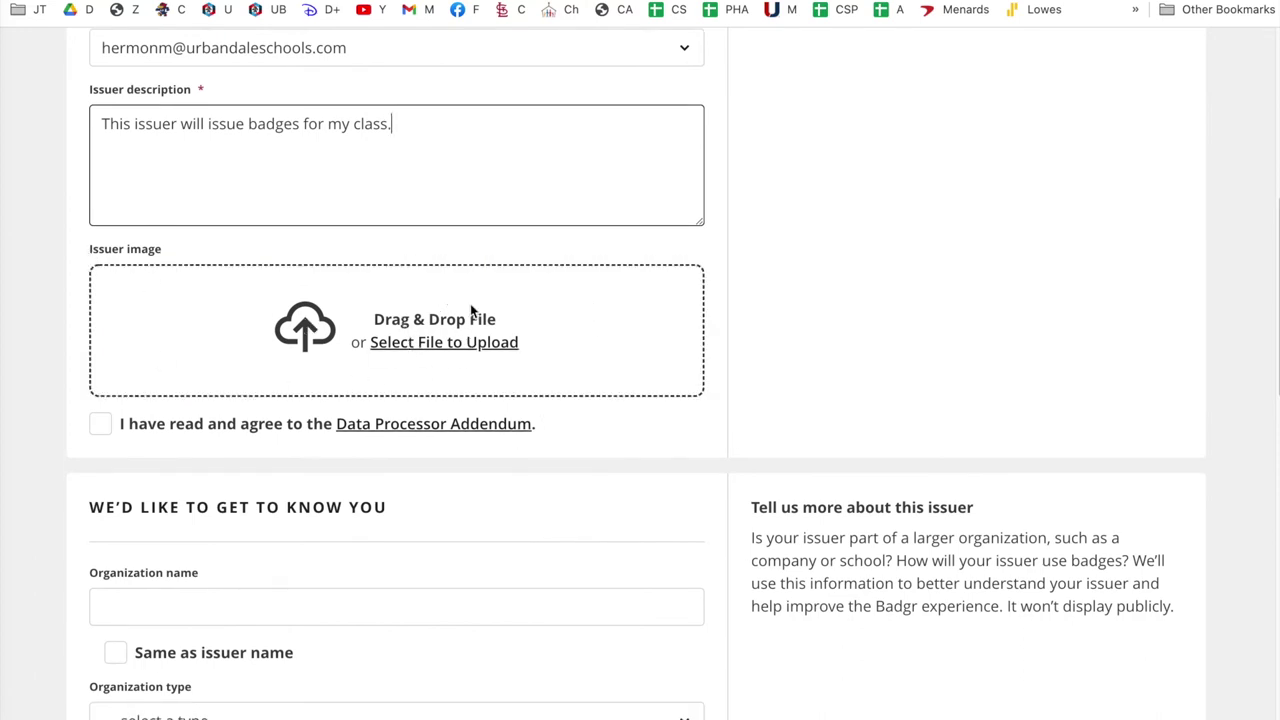
Agree to the Data Processor Addendum and reuse the issuer name as organization name.
{"action": "left_click", "coordinate": [104, 425]}
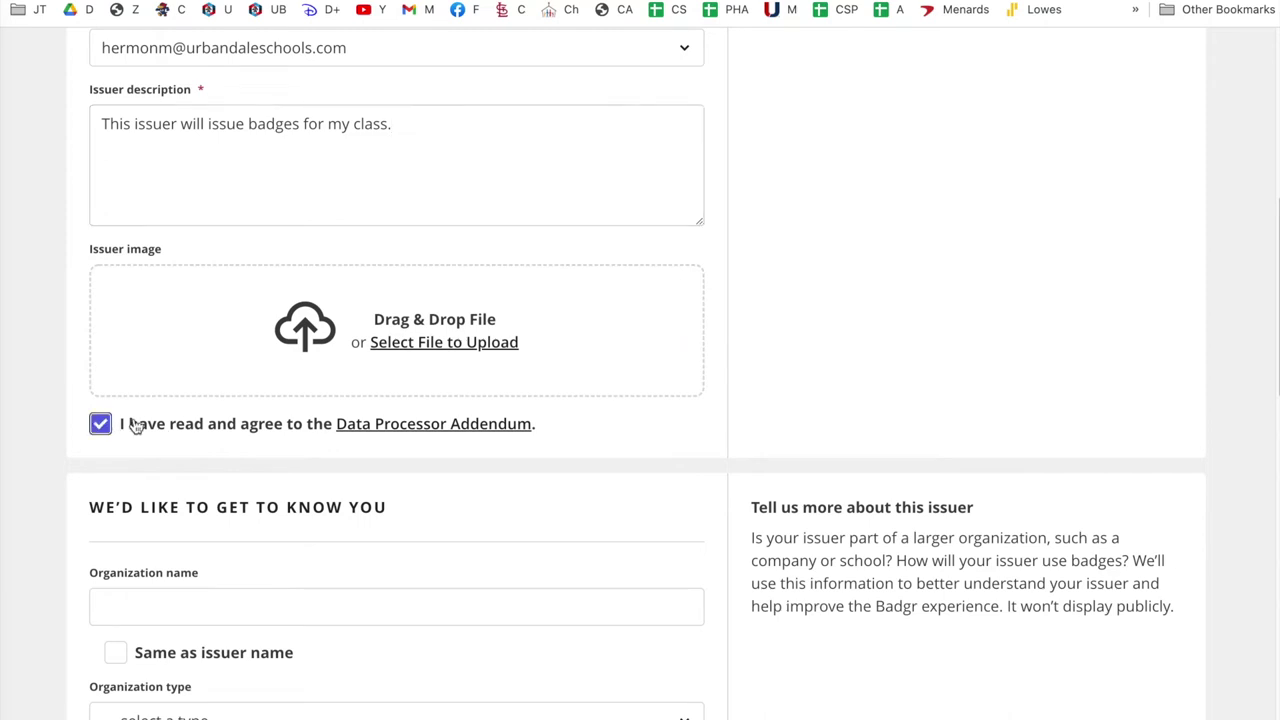
{"action": "scroll", "coordinate": [749, 414], "scroll_direction": "down", "scroll_amount": 3}
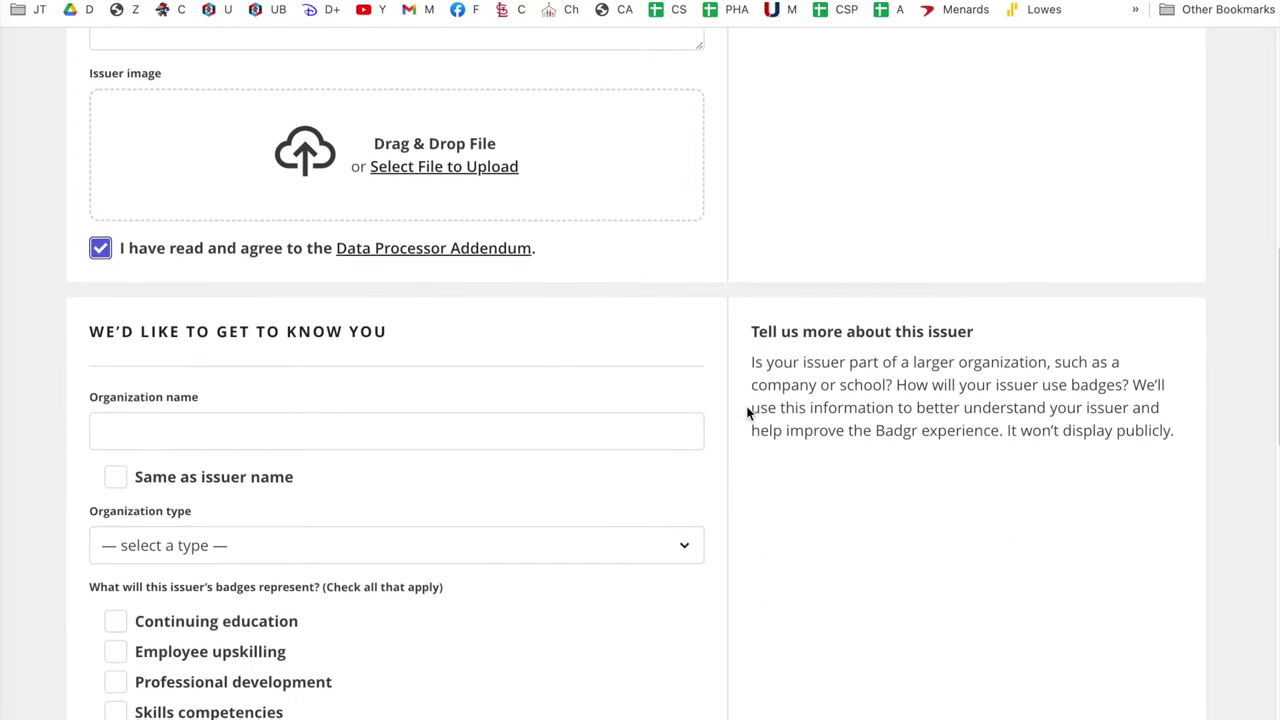
{"action": "scroll", "coordinate": [748, 413], "scroll_direction": "down", "scroll_amount": 4}
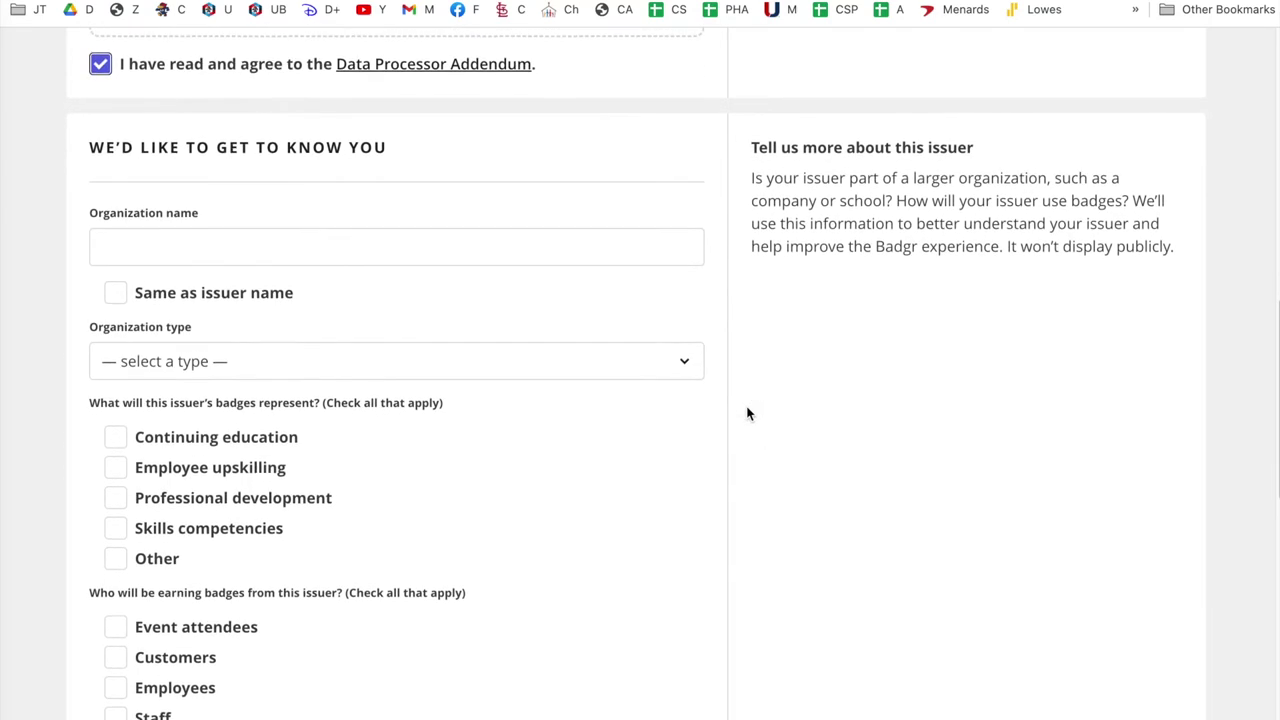
{"action": "scroll", "coordinate": [309, 226], "scroll_direction": "down", "scroll_amount": 1}
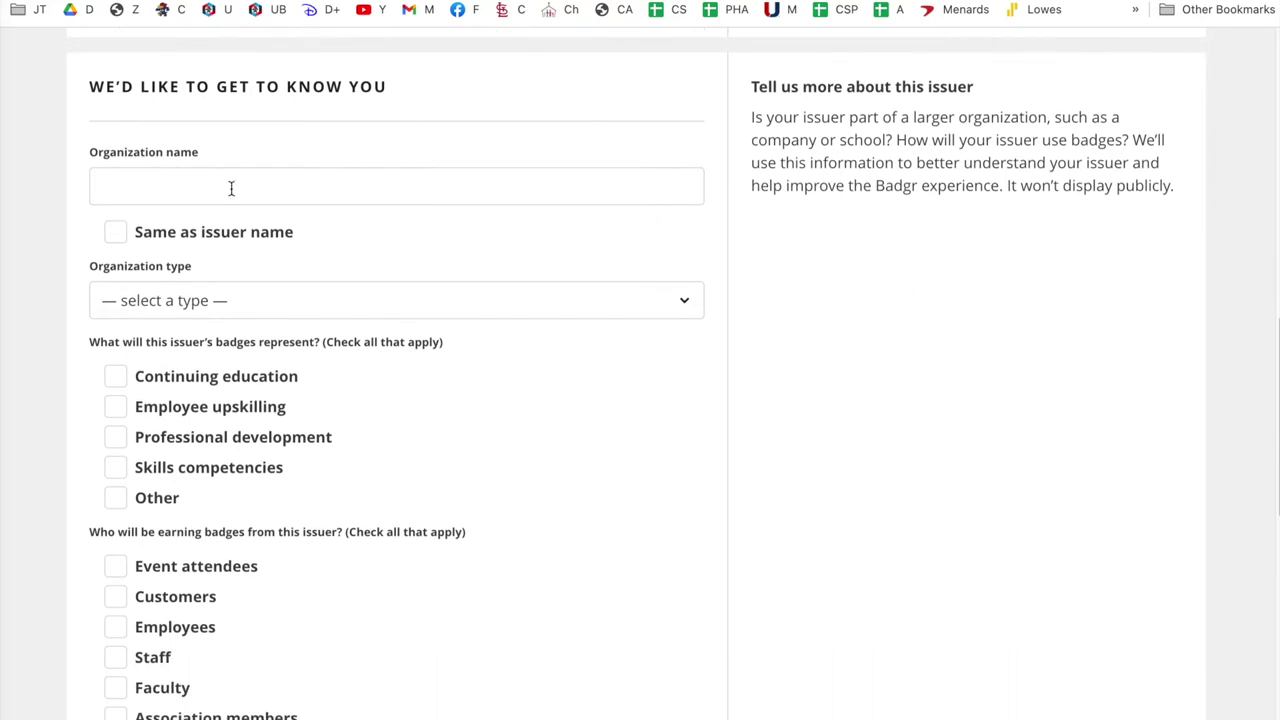
{"action": "left_click", "coordinate": [231, 189]}
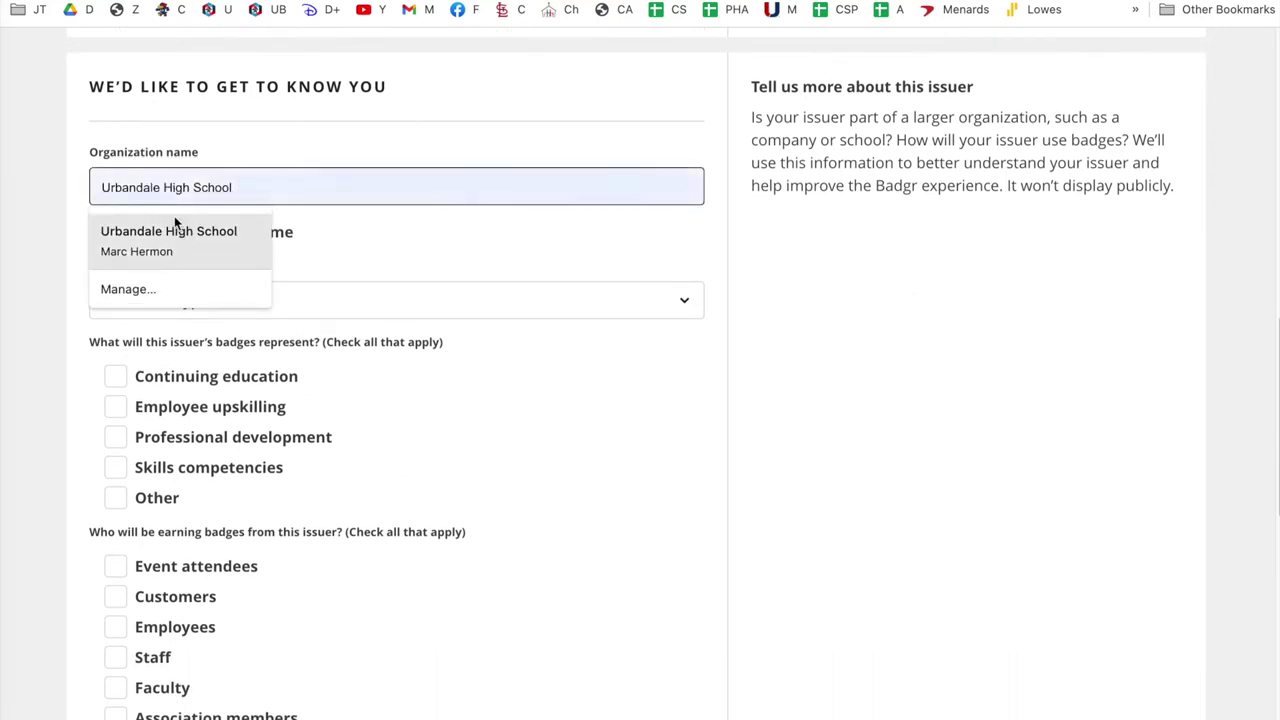
{"action": "type", "text": "Marc"}
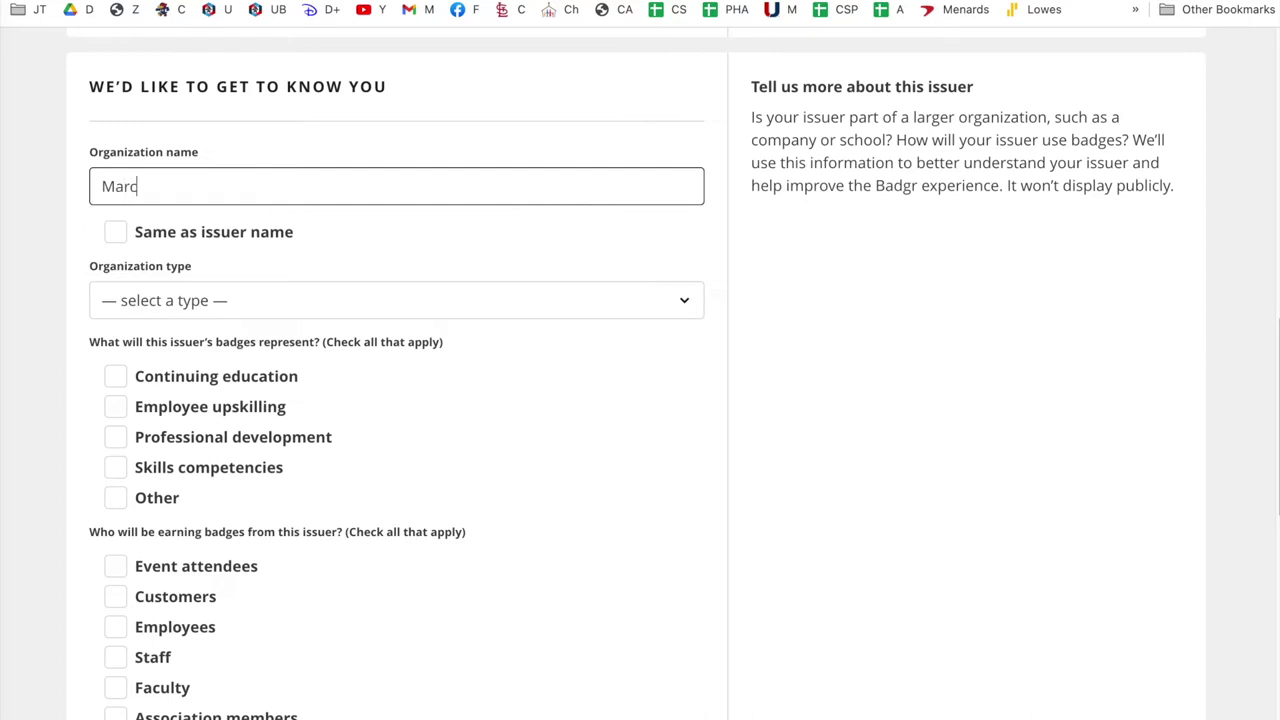
{"action": "left_click", "coordinate": [116, 233]}
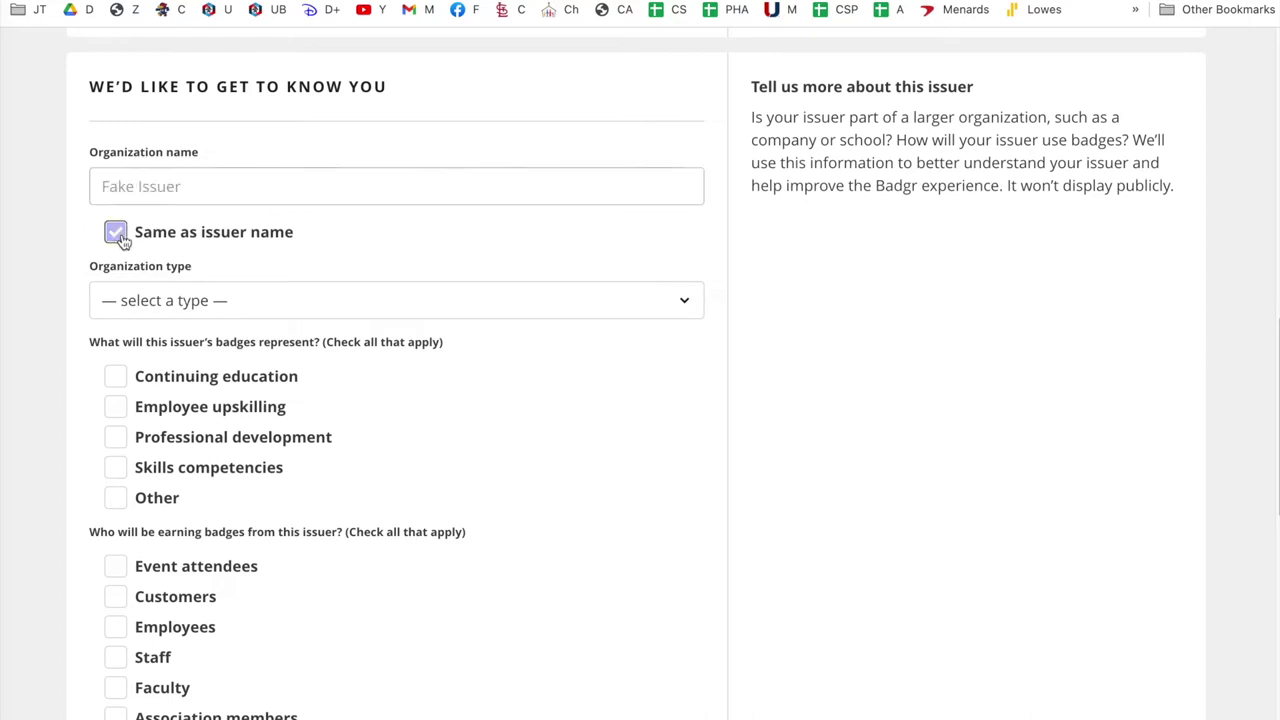
Set K–12 education, skills competencies, Students as earners, and under 500 recipients per year.
{"action": "left_click", "coordinate": [217, 302]}
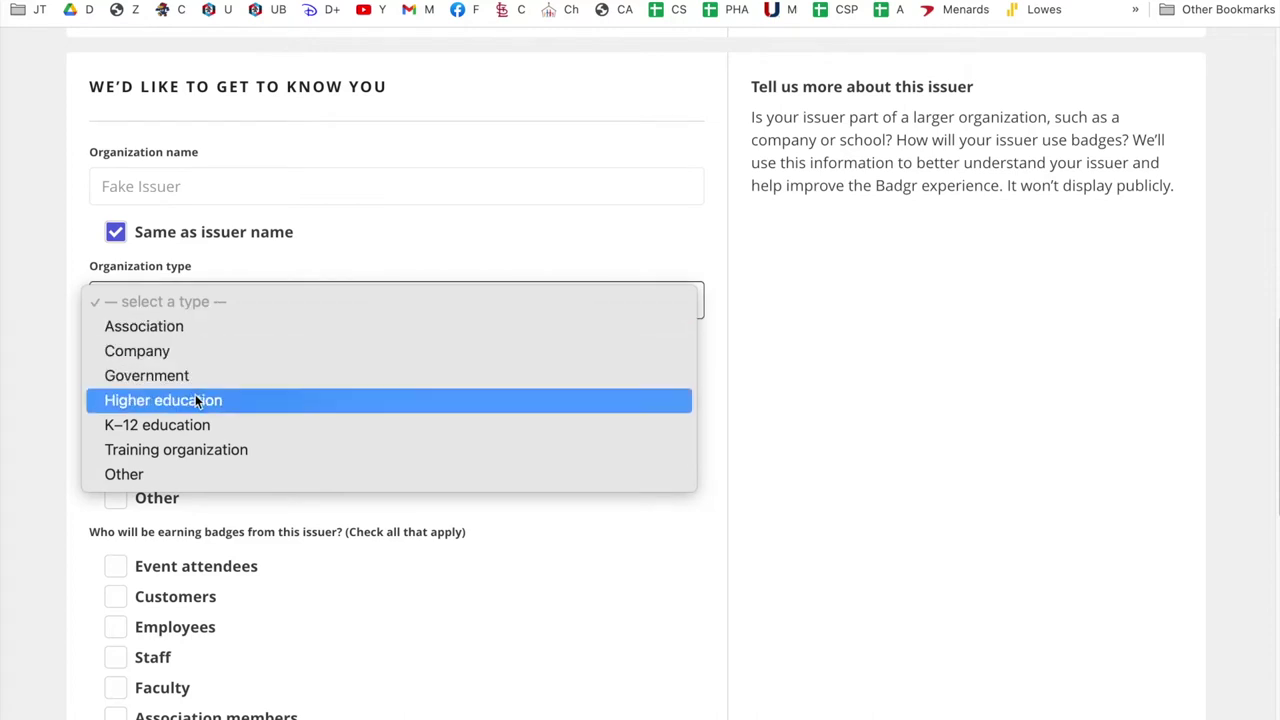
{"action": "left_click", "coordinate": [193, 428]}
{"action": "scroll", "coordinate": [288, 398], "scroll_direction": "down", "scroll_amount": 3}
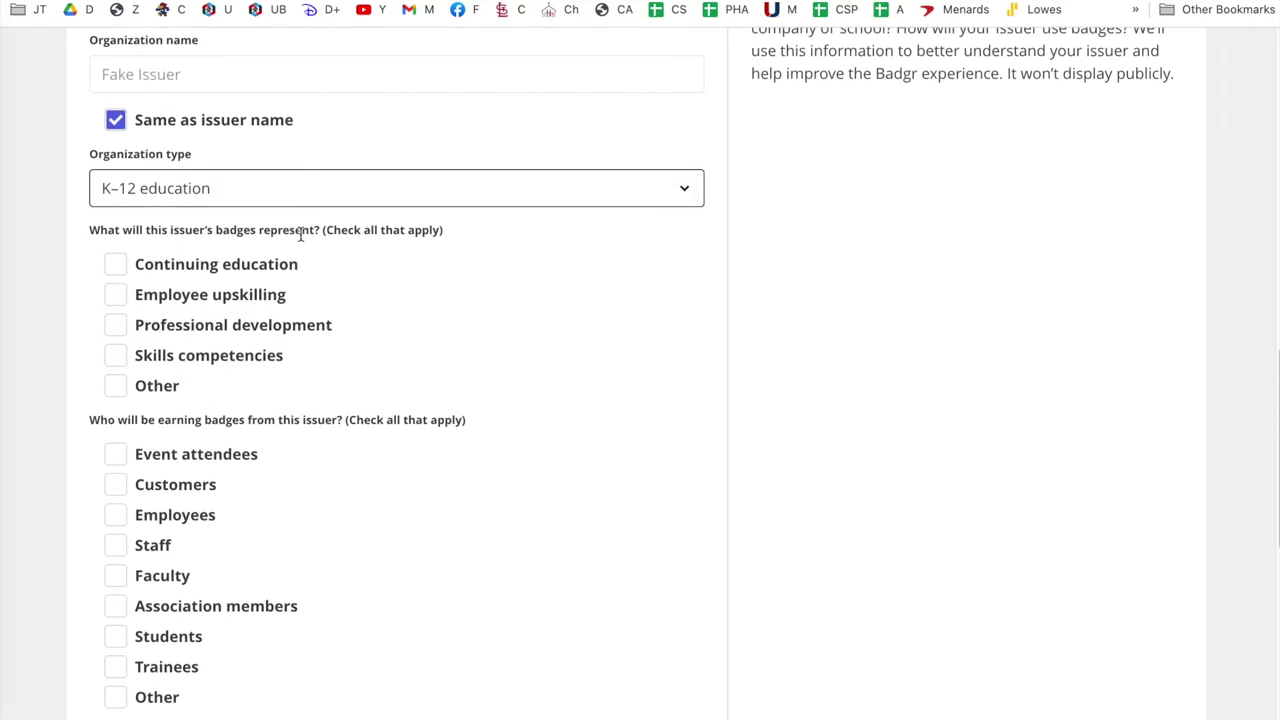
{"action": "left_click", "coordinate": [117, 357]}
{"action": "scroll", "coordinate": [350, 405], "scroll_direction": "down", "scroll_amount": 3}
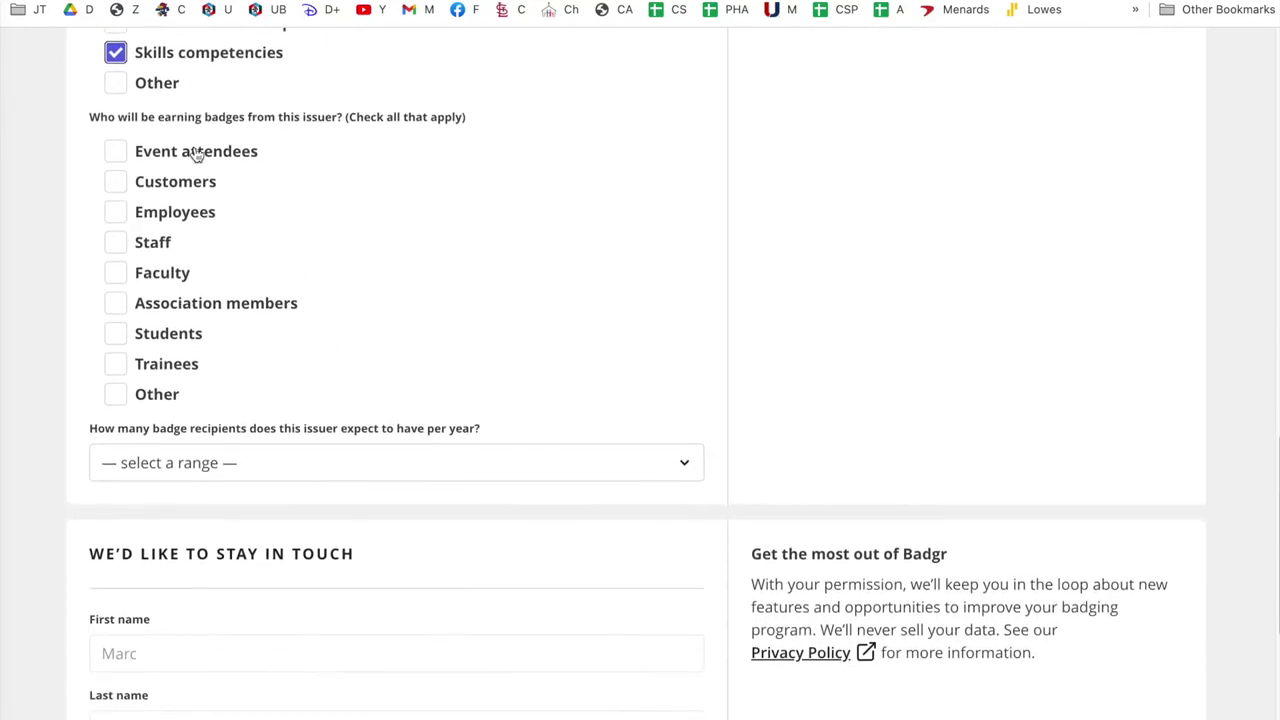
{"action": "left_click", "coordinate": [113, 334]}
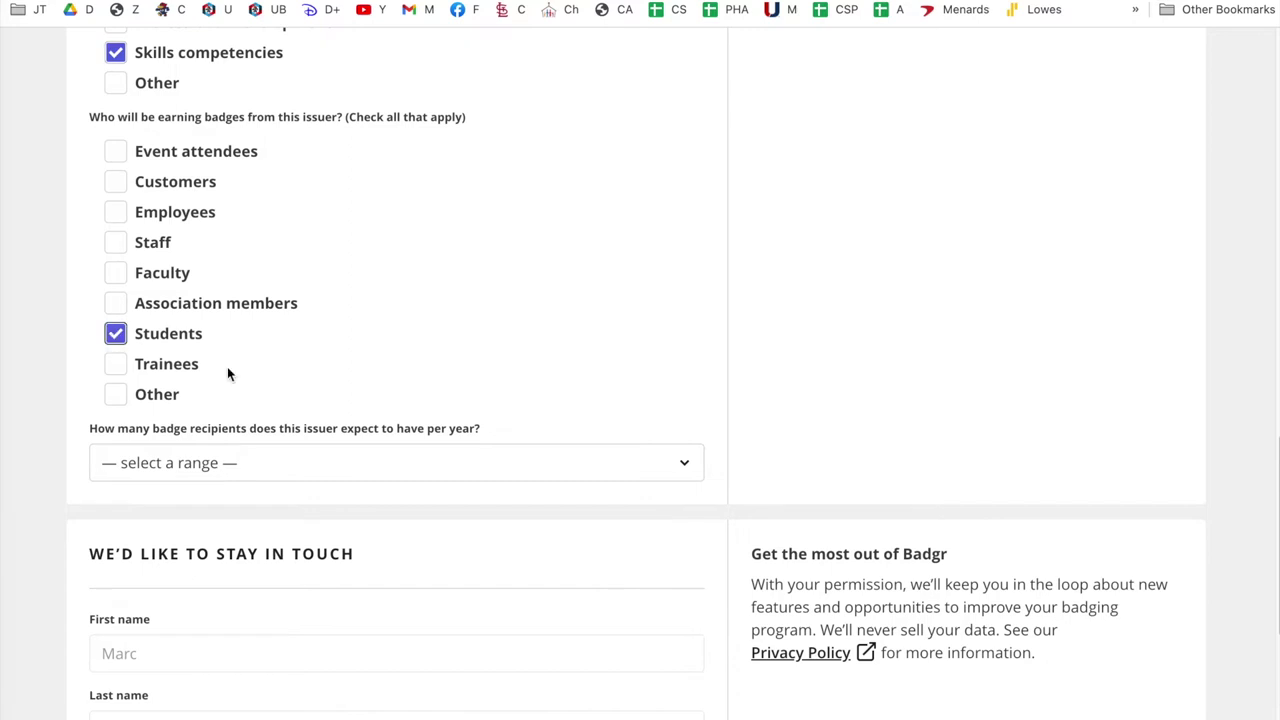
{"action": "scroll", "coordinate": [295, 388], "scroll_direction": "down", "scroll_amount": 1}
{"action": "scroll", "coordinate": [295, 388], "scroll_direction": "down", "scroll_amount": 1}
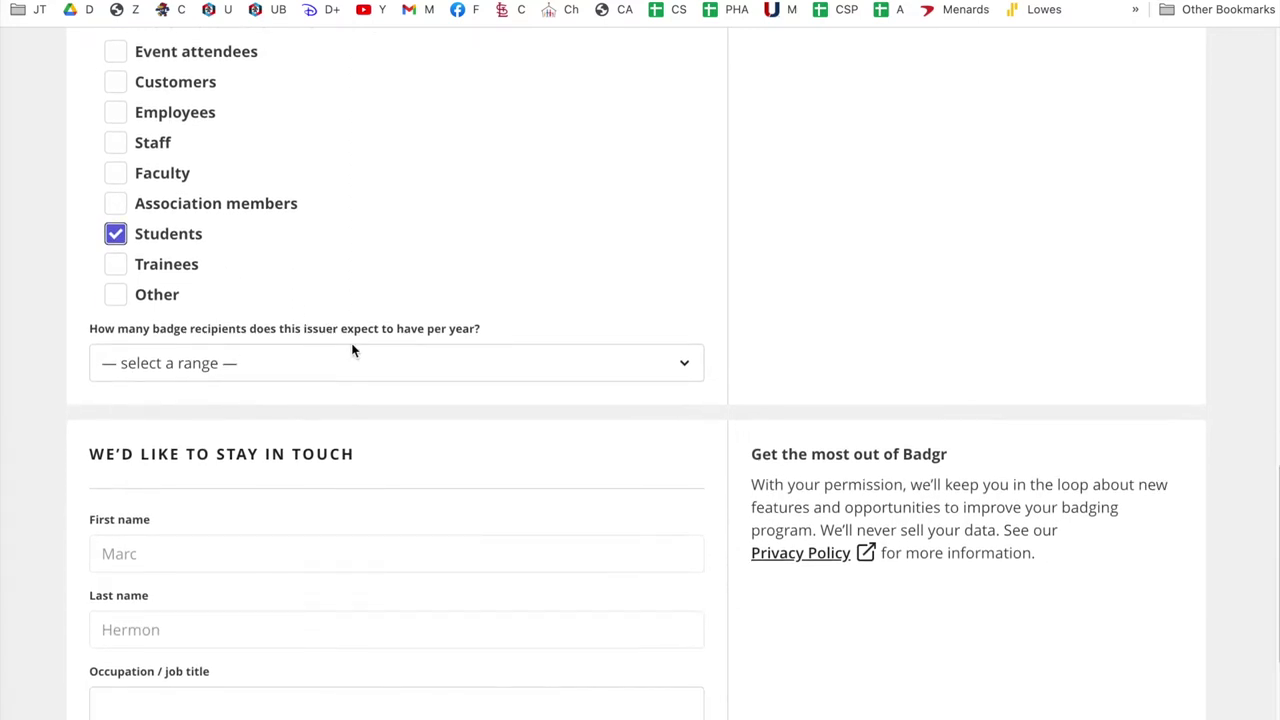
{"action": "left_click", "coordinate": [258, 370]}
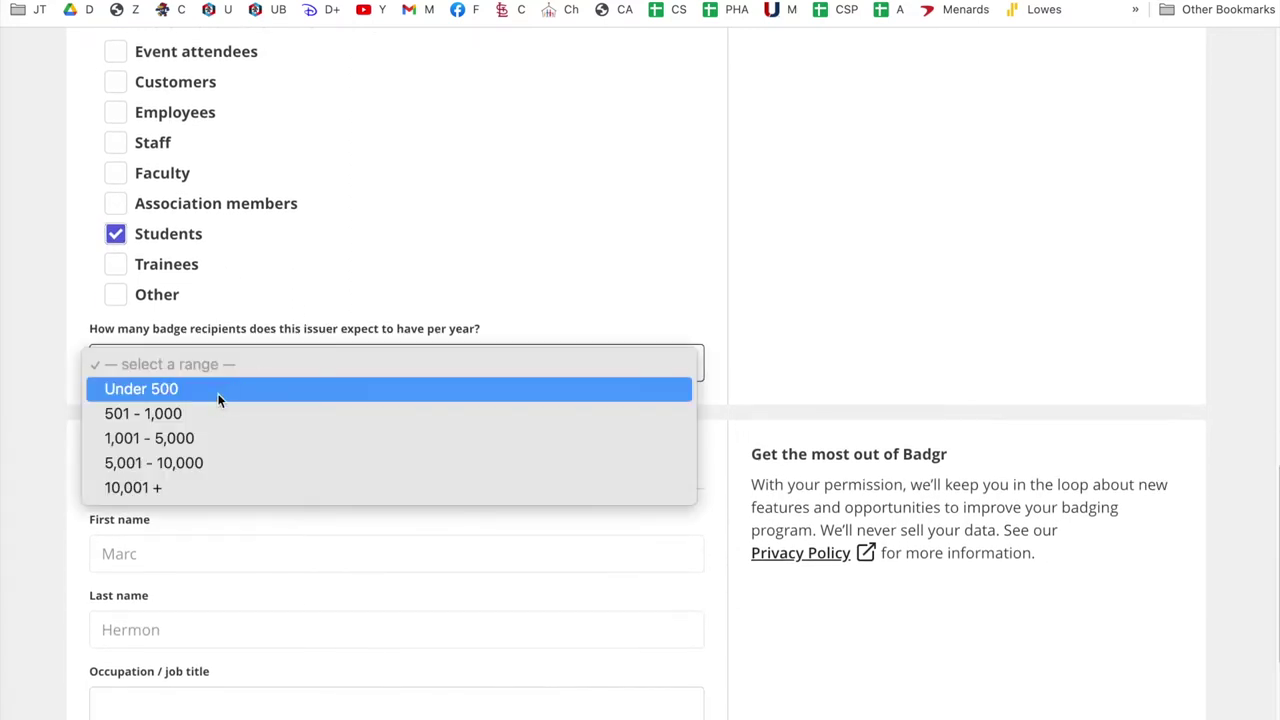
{"action": "left_click", "coordinate": [218, 392]}
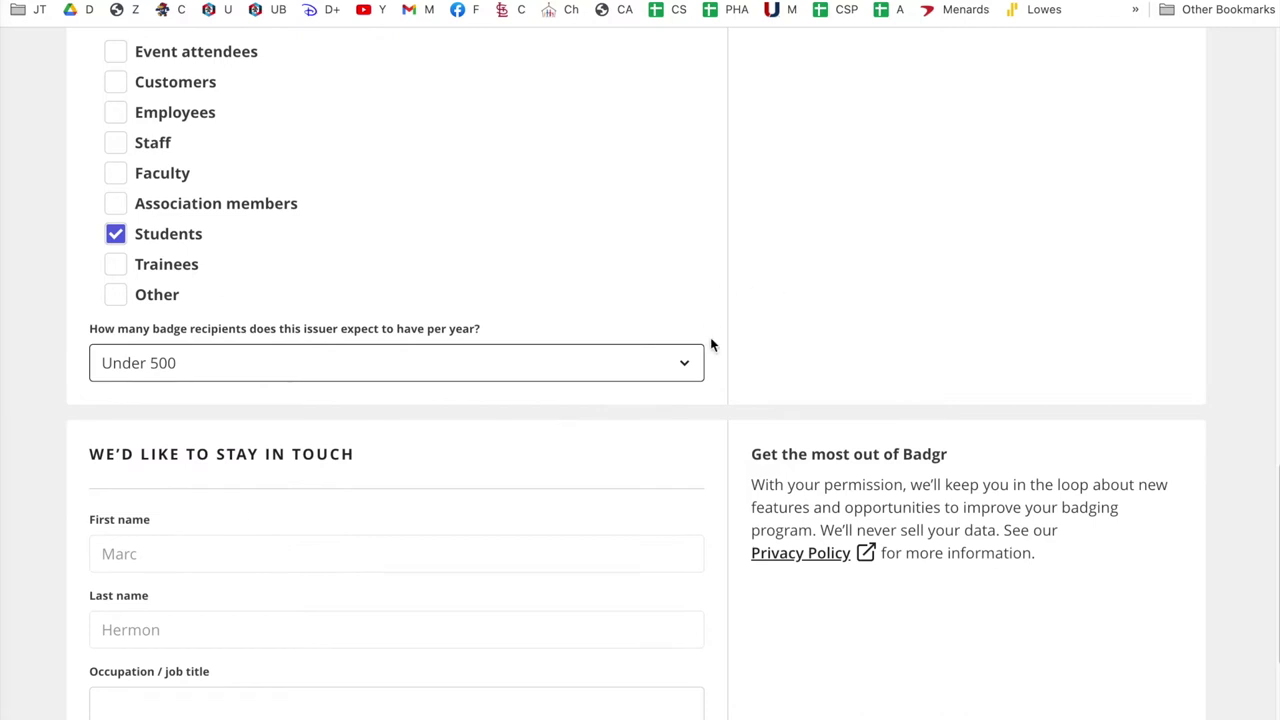
Review the completed form and create the Fake Issuer issuer.
{"action": "scroll", "coordinate": [711, 340], "scroll_direction": "up", "scroll_amount": 2}
{"action": "scroll", "coordinate": [711, 340], "scroll_direction": "down", "scroll_amount": 4}
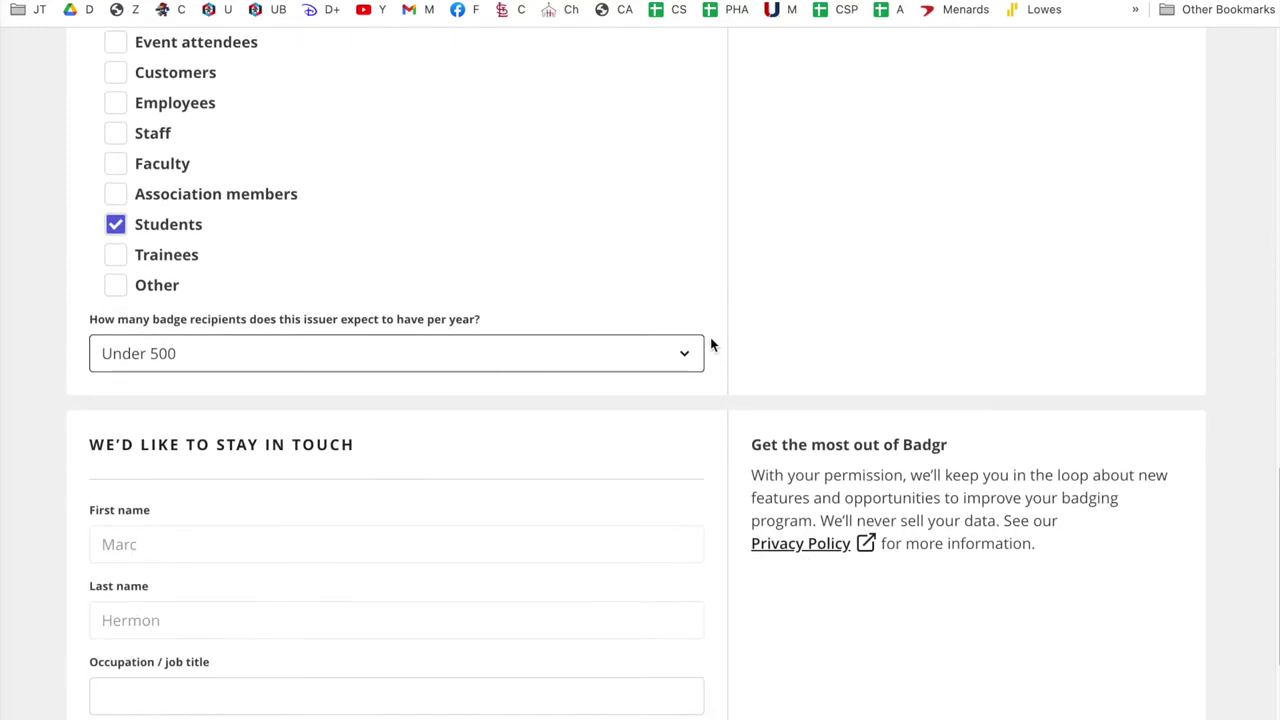
{"action": "scroll", "coordinate": [711, 344], "scroll_direction": "up", "scroll_amount": 2}
{"action": "scroll", "coordinate": [711, 344], "scroll_direction": "down", "scroll_amount": 2}
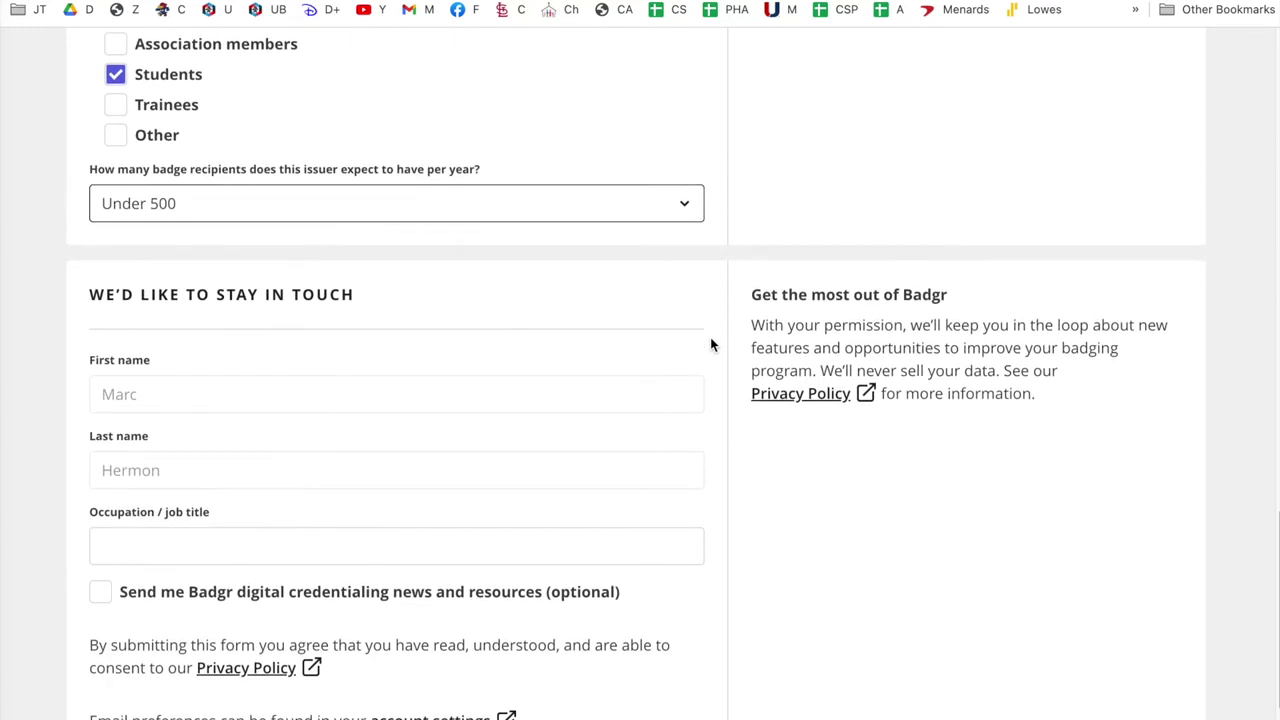
{"action": "scroll", "coordinate": [711, 344], "scroll_direction": "down", "scroll_amount": 1}
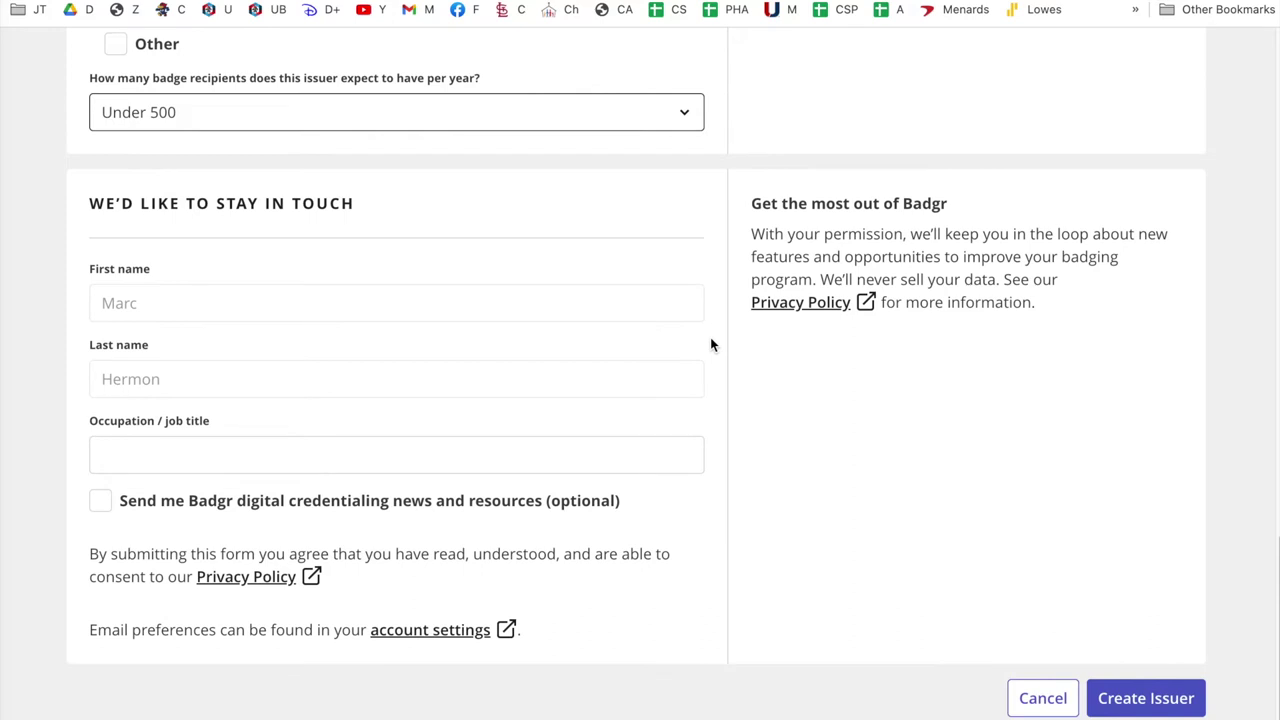
{"action": "scroll", "coordinate": [726, 277], "scroll_direction": "down", "scroll_amount": 1}
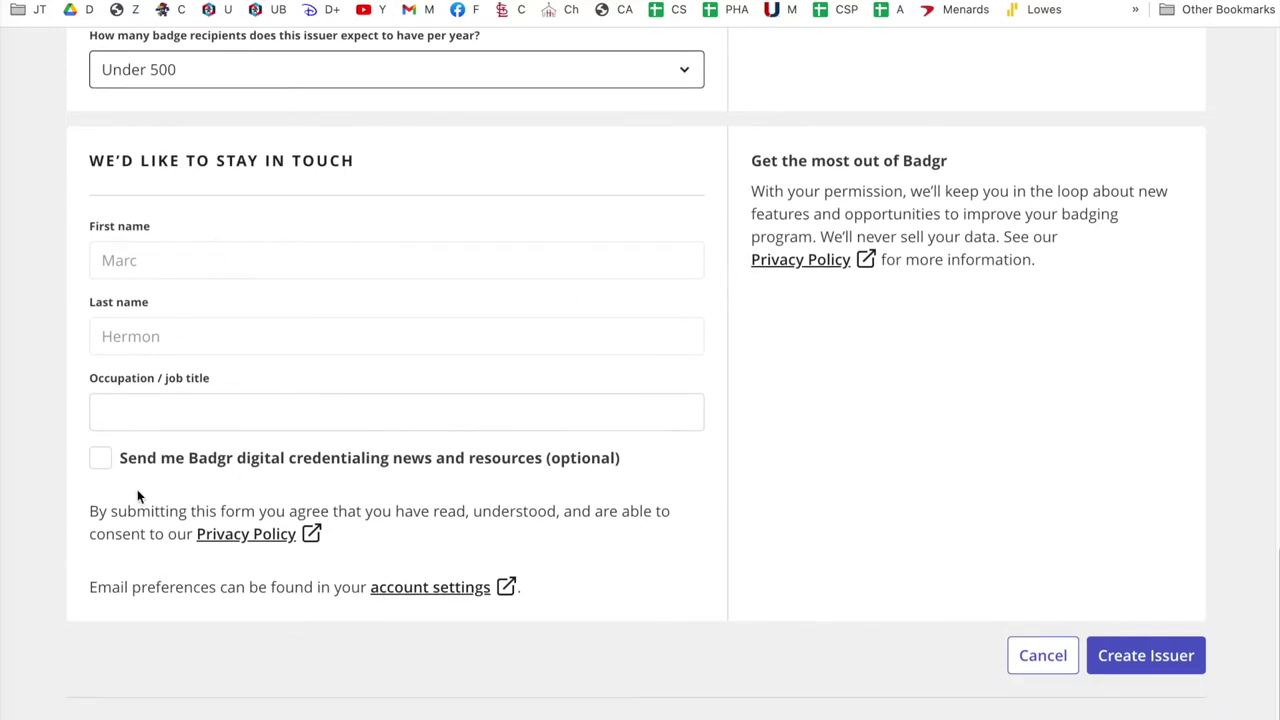
{"action": "scroll", "coordinate": [409, 491], "scroll_direction": "up", "scroll_amount": 5}
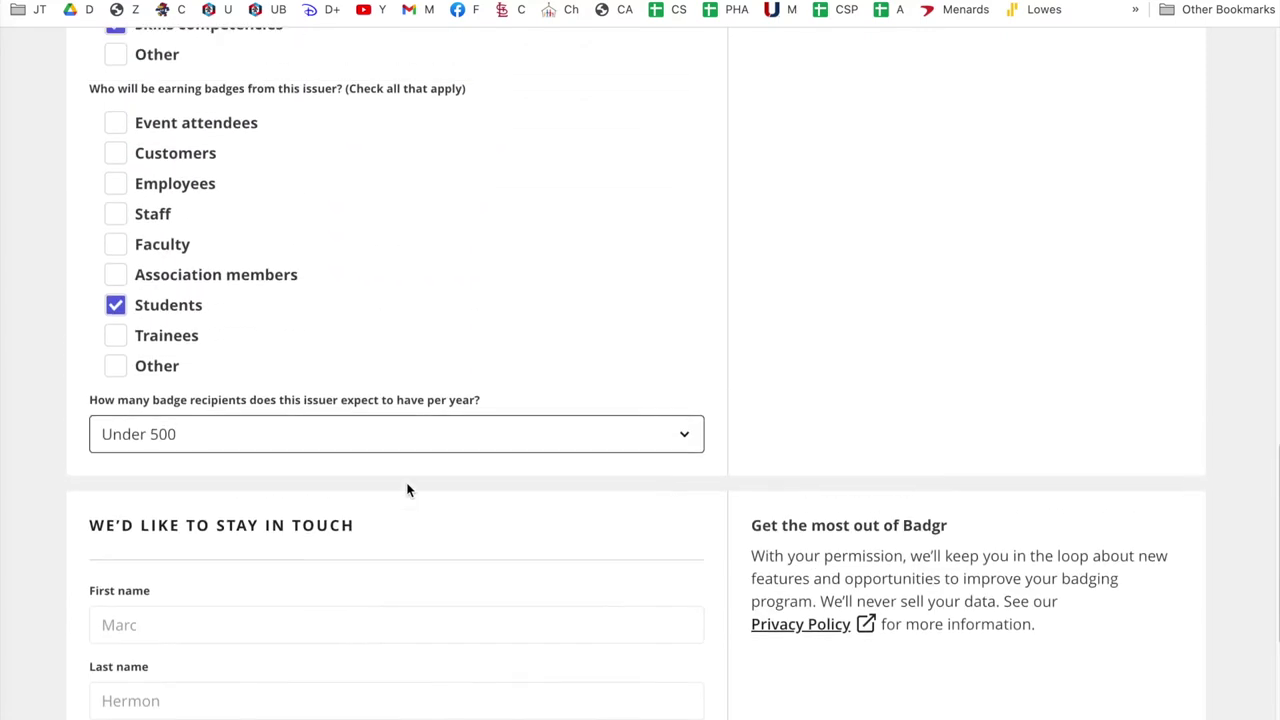
{"action": "scroll", "coordinate": [407, 488], "scroll_direction": "down", "scroll_amount": 5}
{"action": "left_click", "coordinate": [1146, 647]}
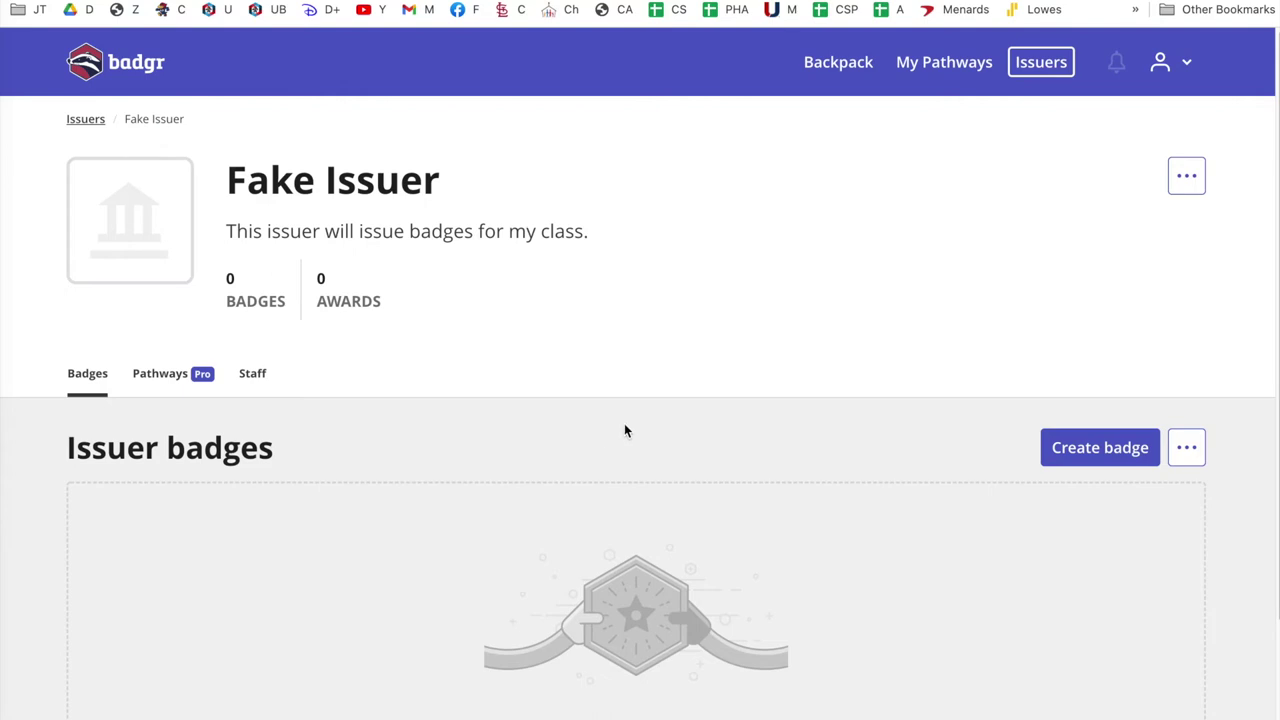
Start a new badge under Fake Issuer.
{"action": "scroll", "coordinate": [624, 431], "scroll_direction": "down", "scroll_amount": 3}
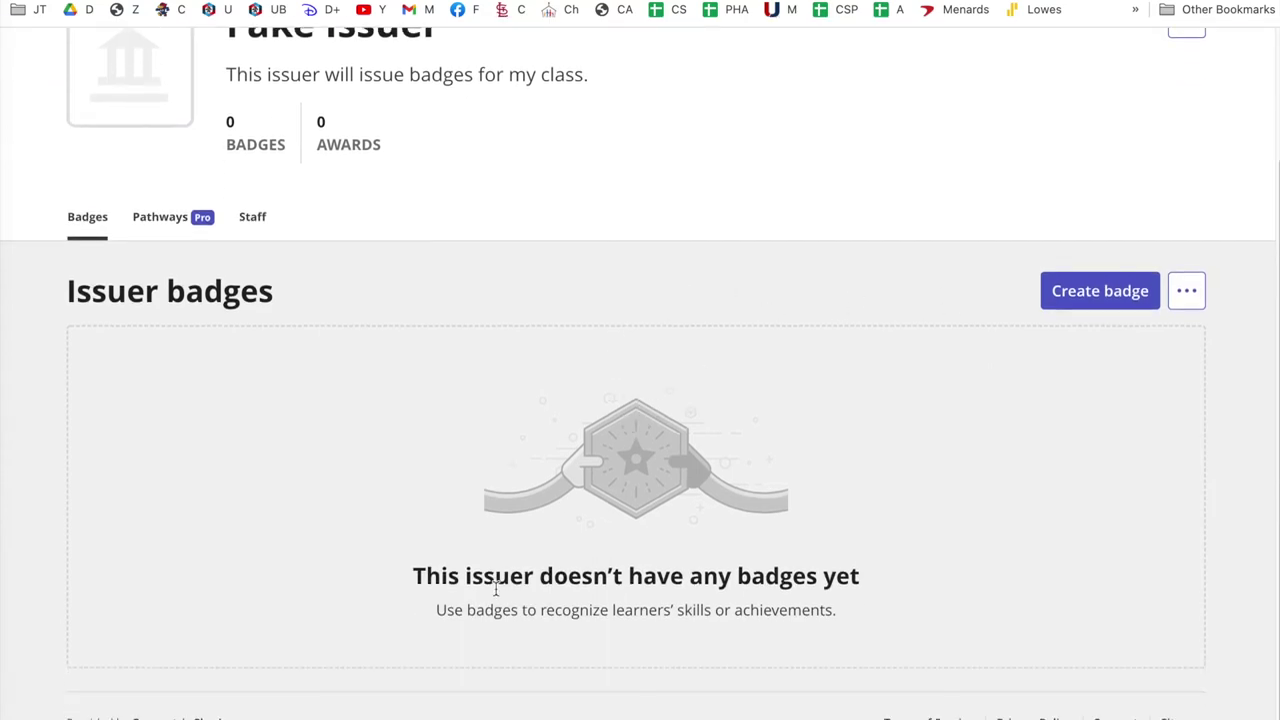
{"action": "left_click", "coordinate": [1096, 292]}
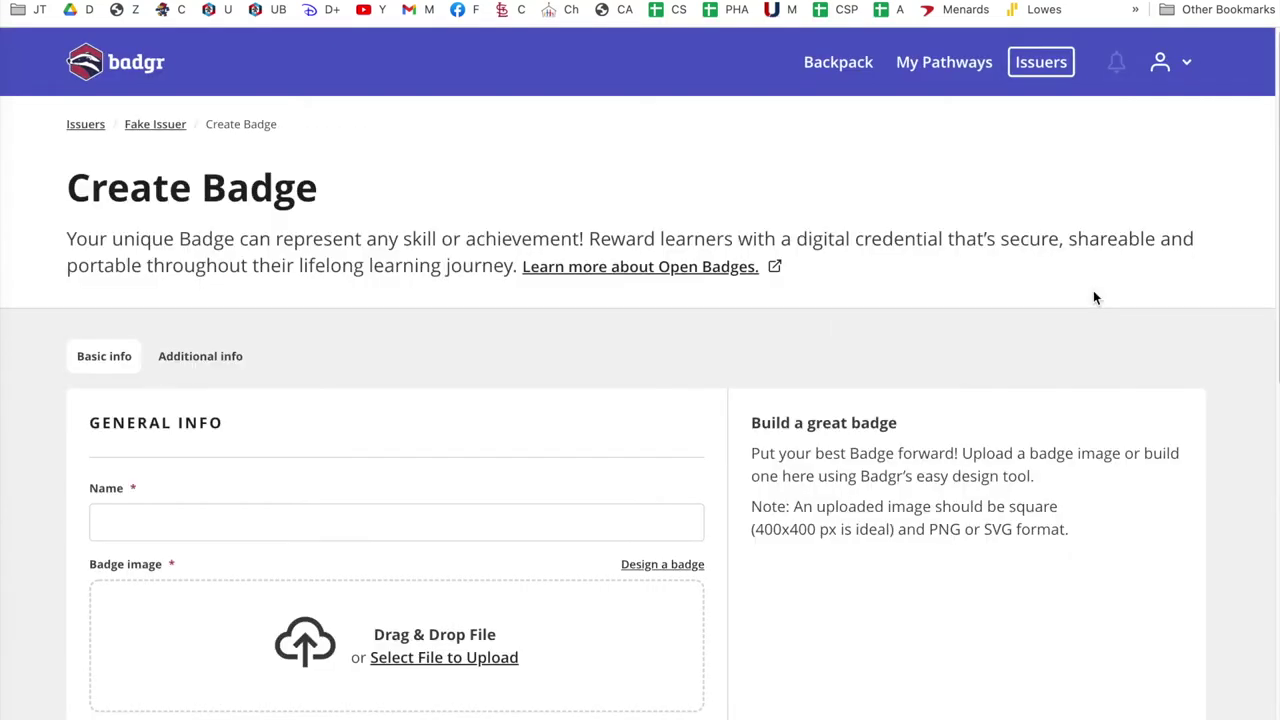
Name the badge 'Canvas Learning'.
{"action": "scroll", "coordinate": [622, 280], "scroll_direction": "down", "scroll_amount": 4}
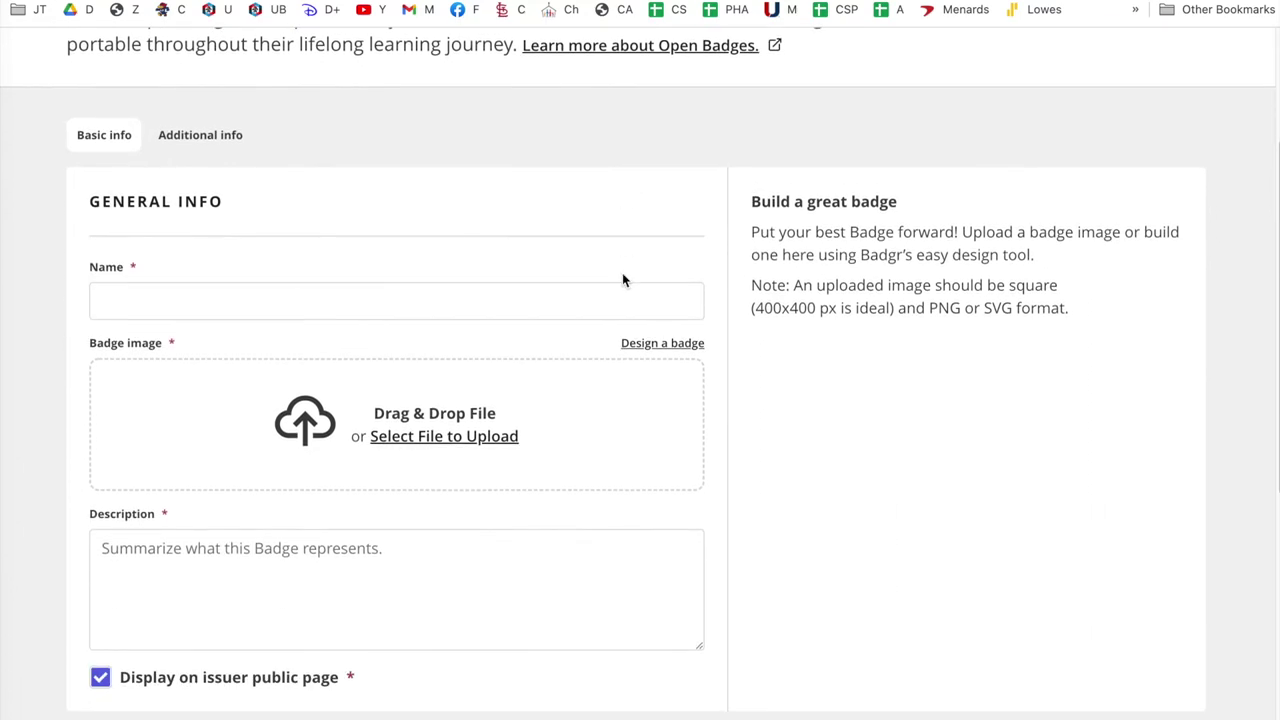
{"action": "scroll", "coordinate": [622, 276], "scroll_direction": "down", "scroll_amount": 2}
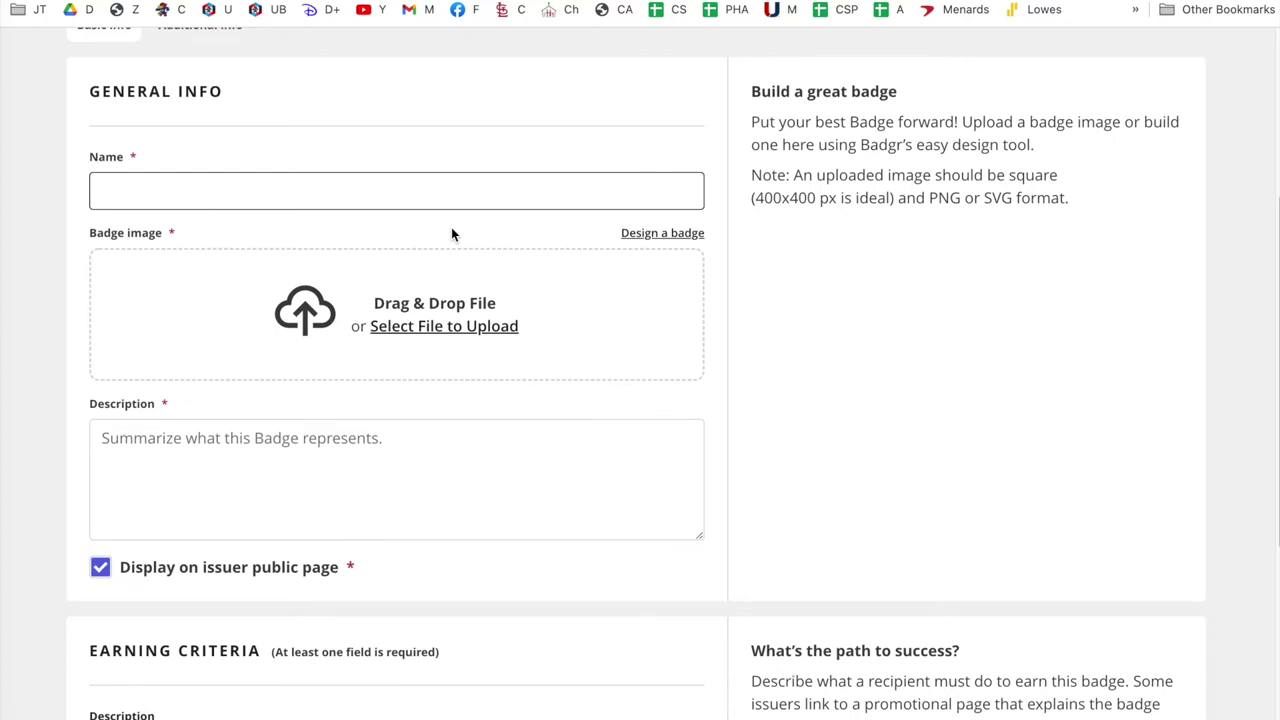
{"action": "type", "text": "Canvas Learning"}
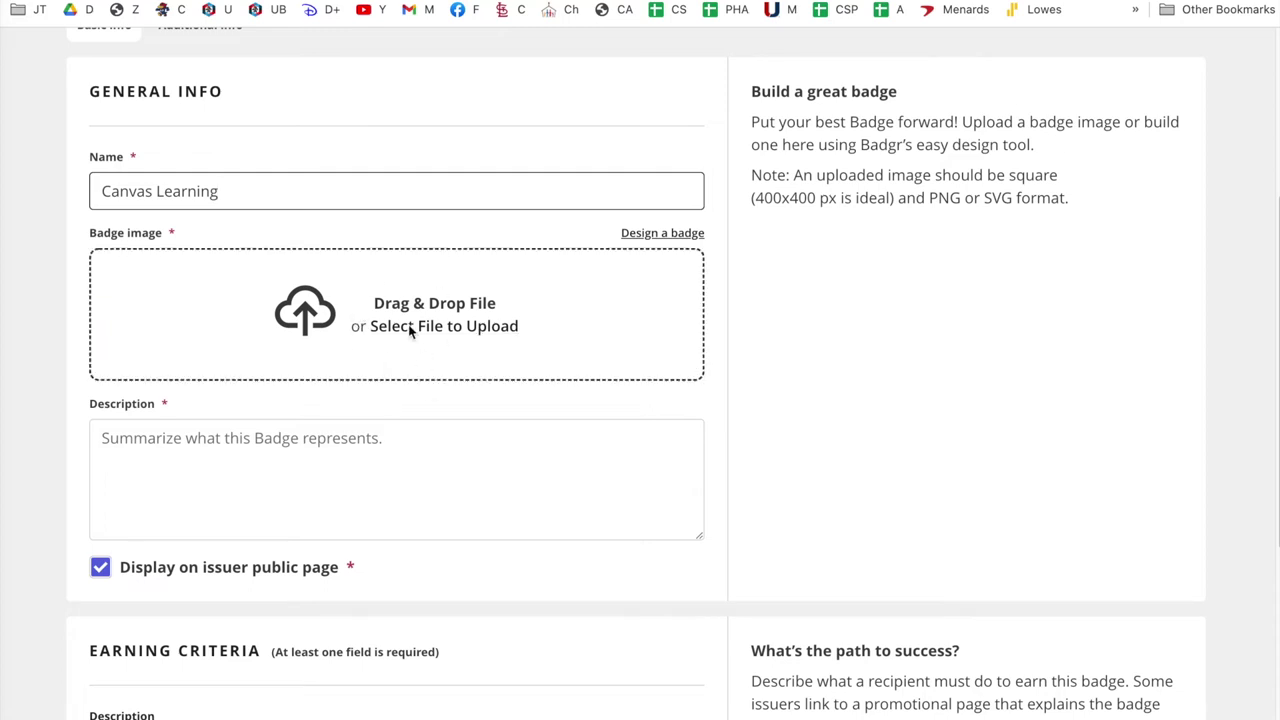
Add the description 'This badge is given to anyone who completes the Learning About Canvas Module'.
{"action": "left_click", "coordinate": [171, 444]}
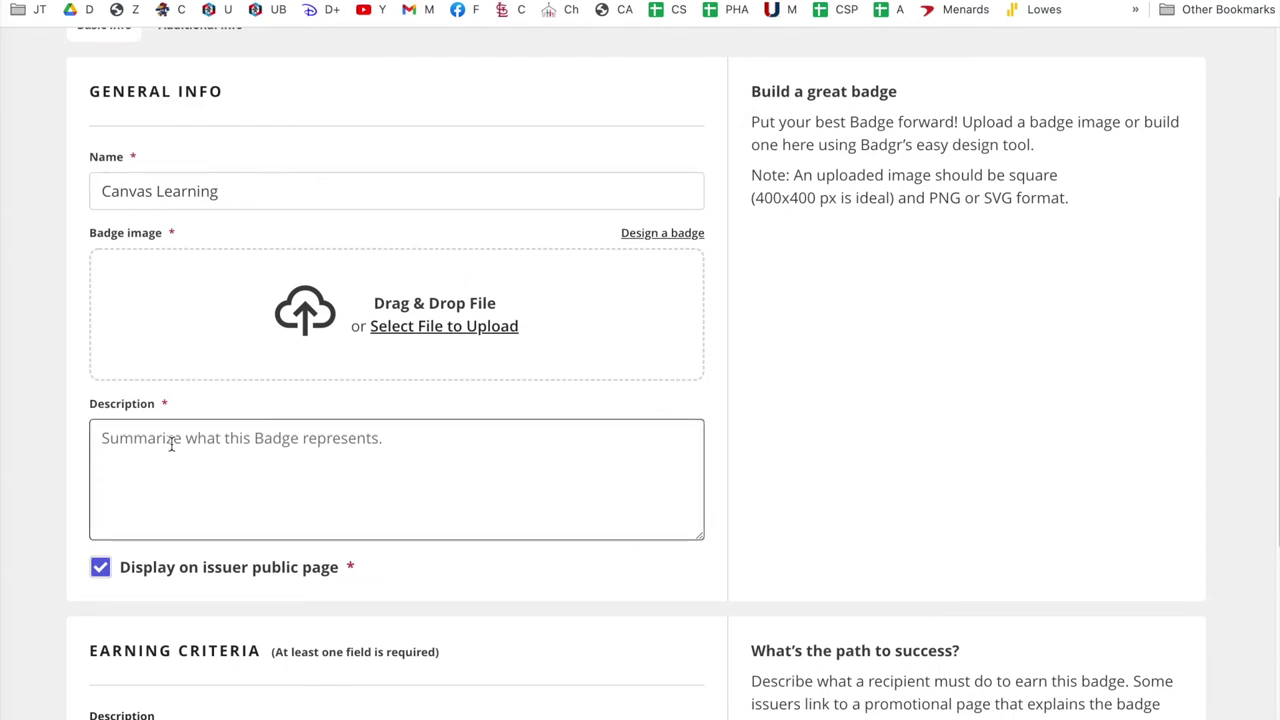
{"action": "type", "text": "This "}
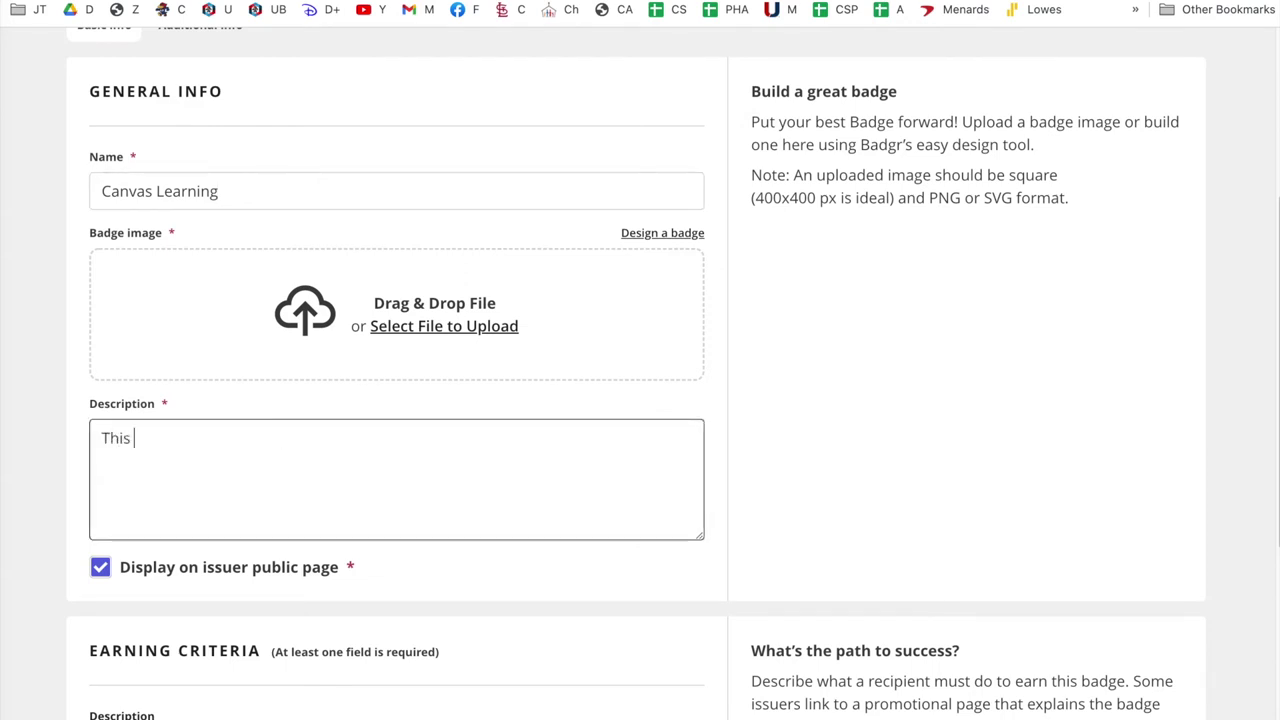
{"action": "type", "text": "badge is given to "}
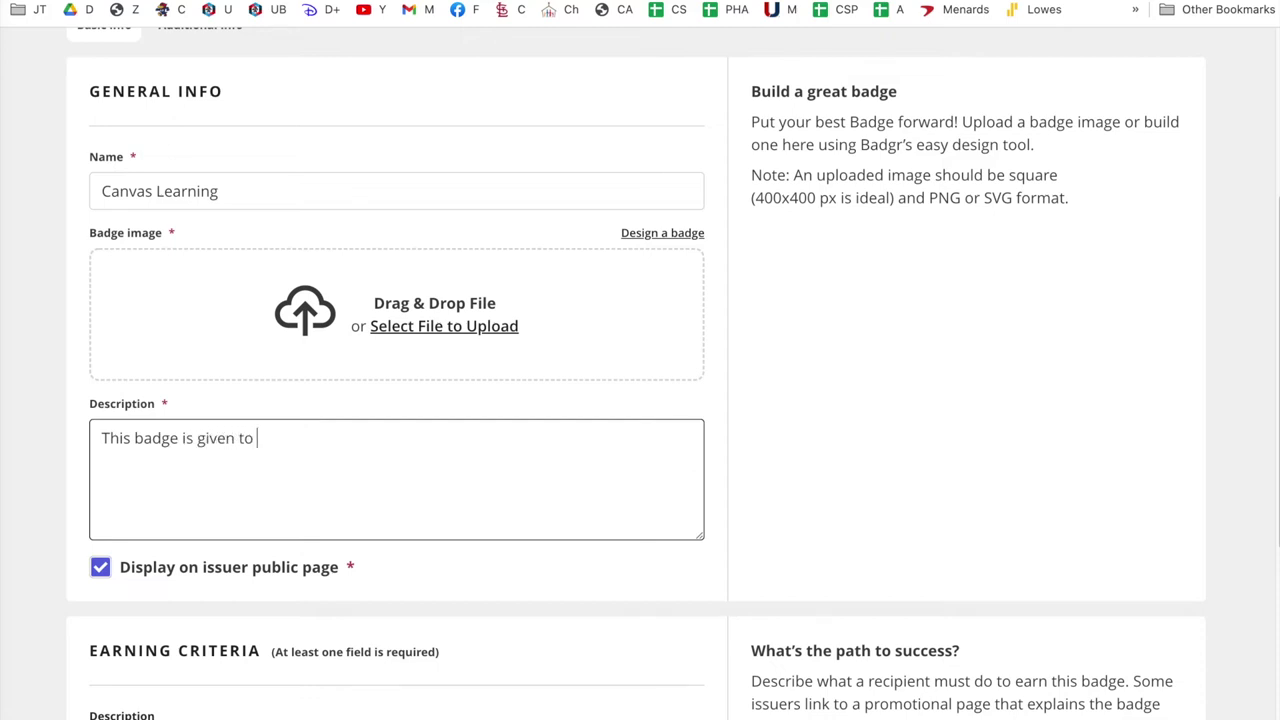
{"action": "type", "text": "anyone who comple"}
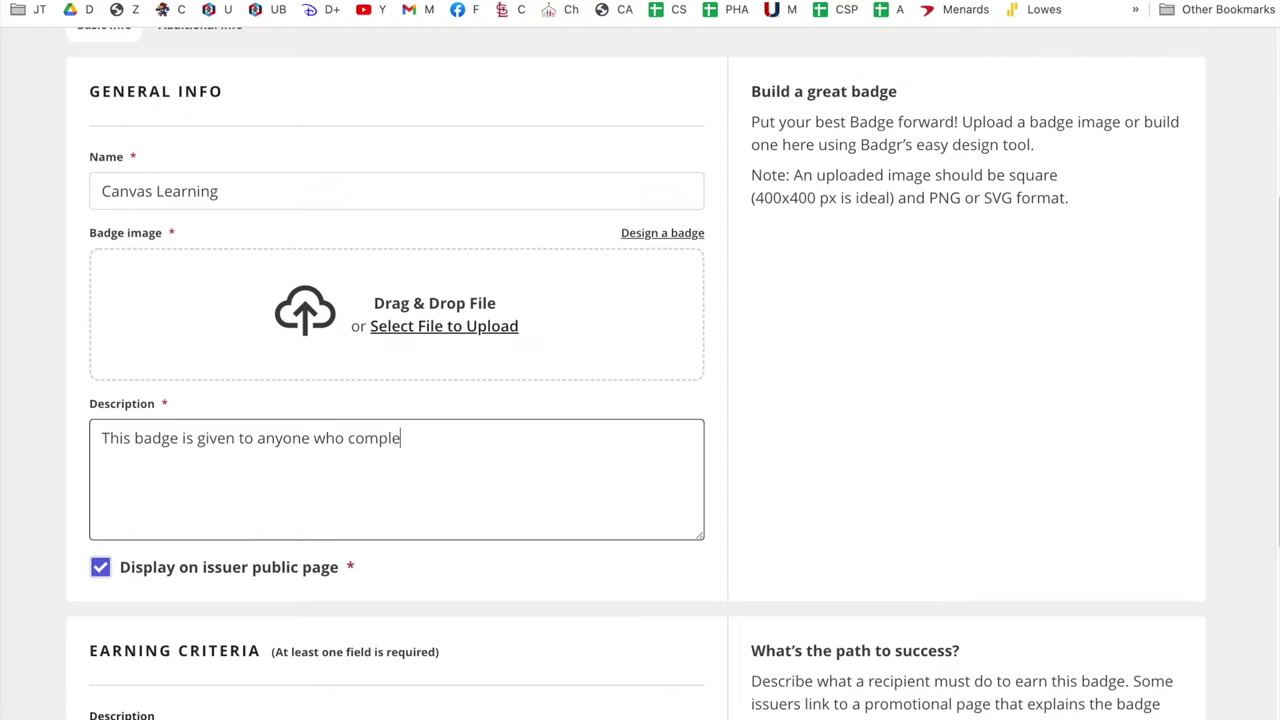
{"action": "type", "text": "tes the Learning Abo"}
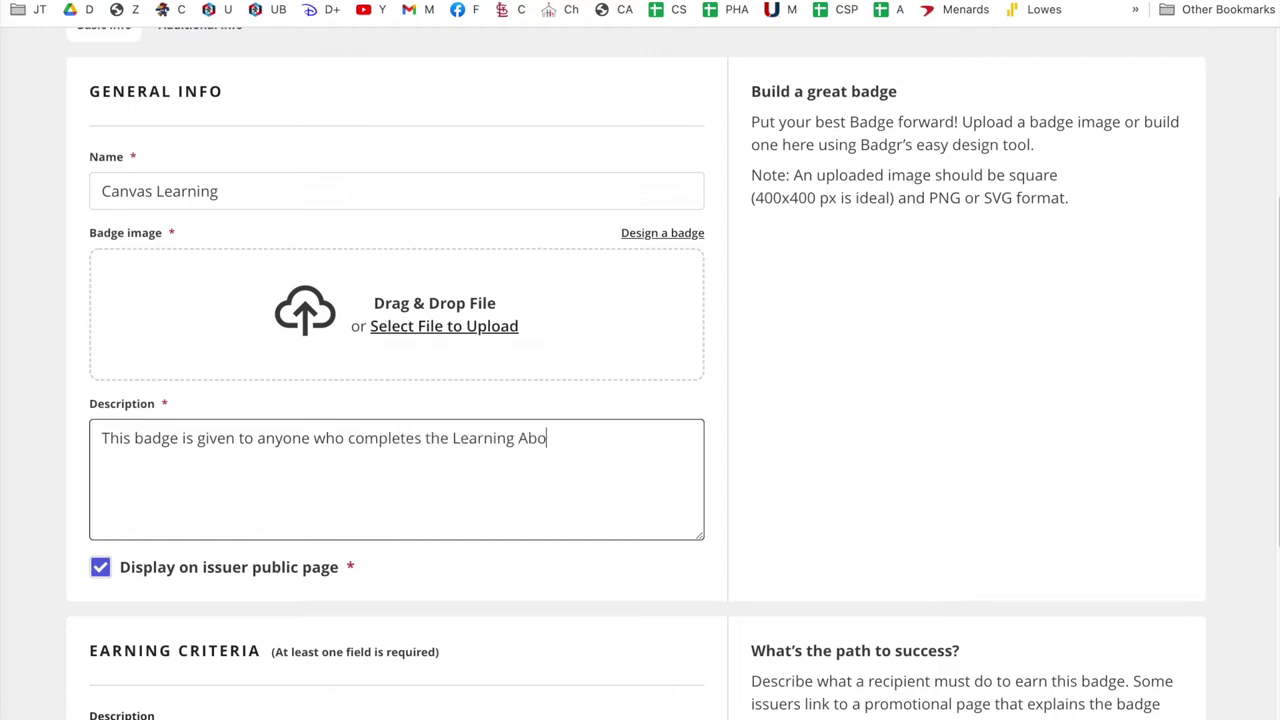
{"action": "type", "text": "ut Canvas Moduel"}
{"action": "key", "text": "BackSpace"}
{"action": "key", "text": "BackSpace"}
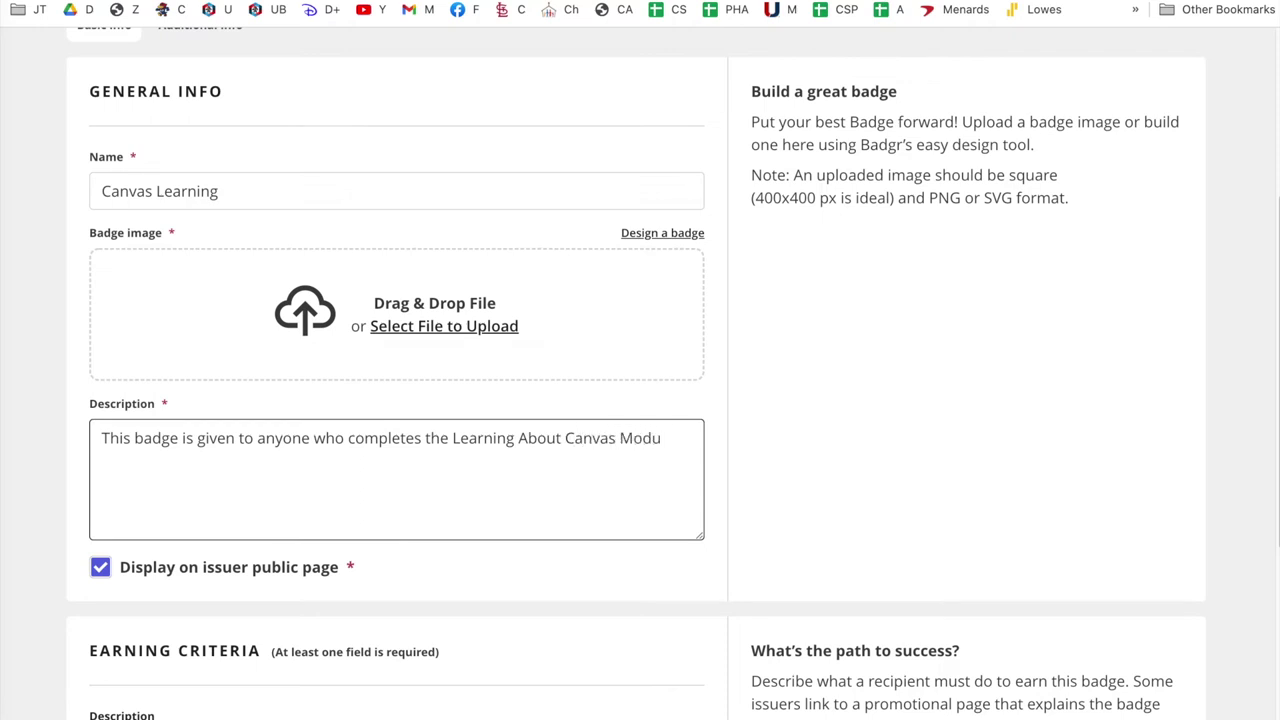
{"action": "type", "text": "le"}
{"action": "scroll", "coordinate": [492, 548], "scroll_direction": "down", "scroll_amount": 1}
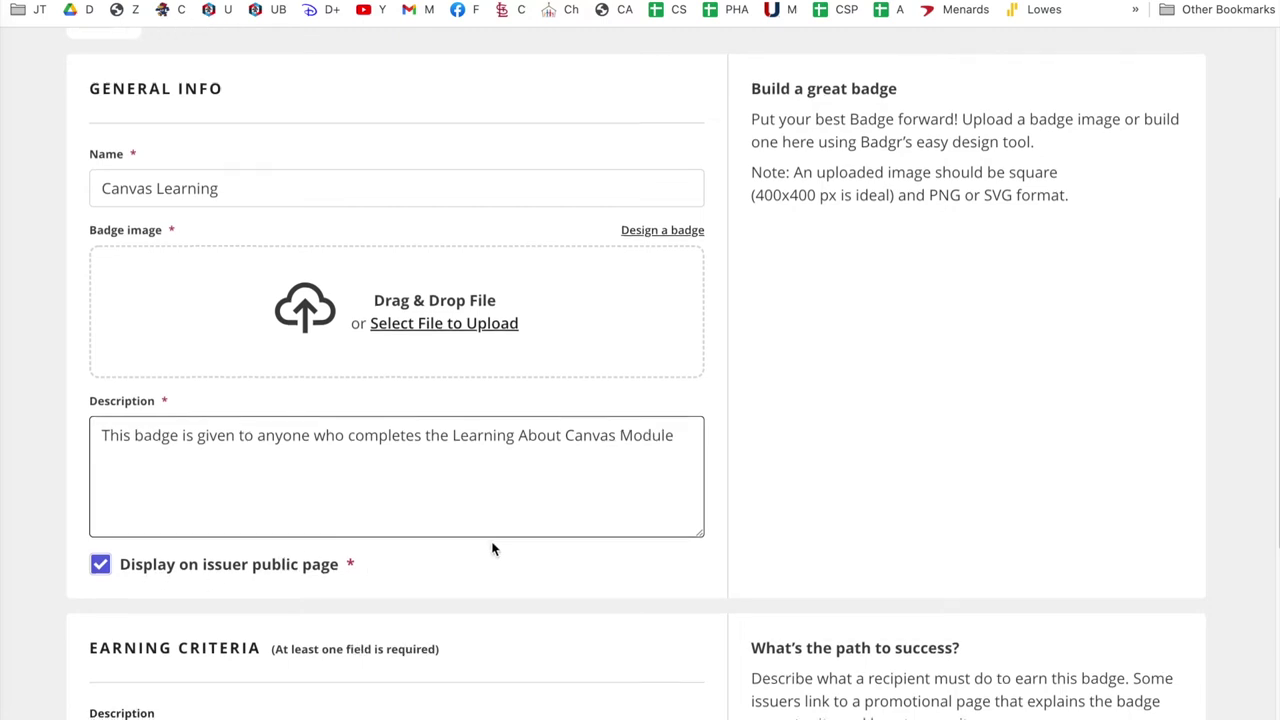
{"action": "scroll", "coordinate": [492, 548], "scroll_direction": "down", "scroll_amount": 3}
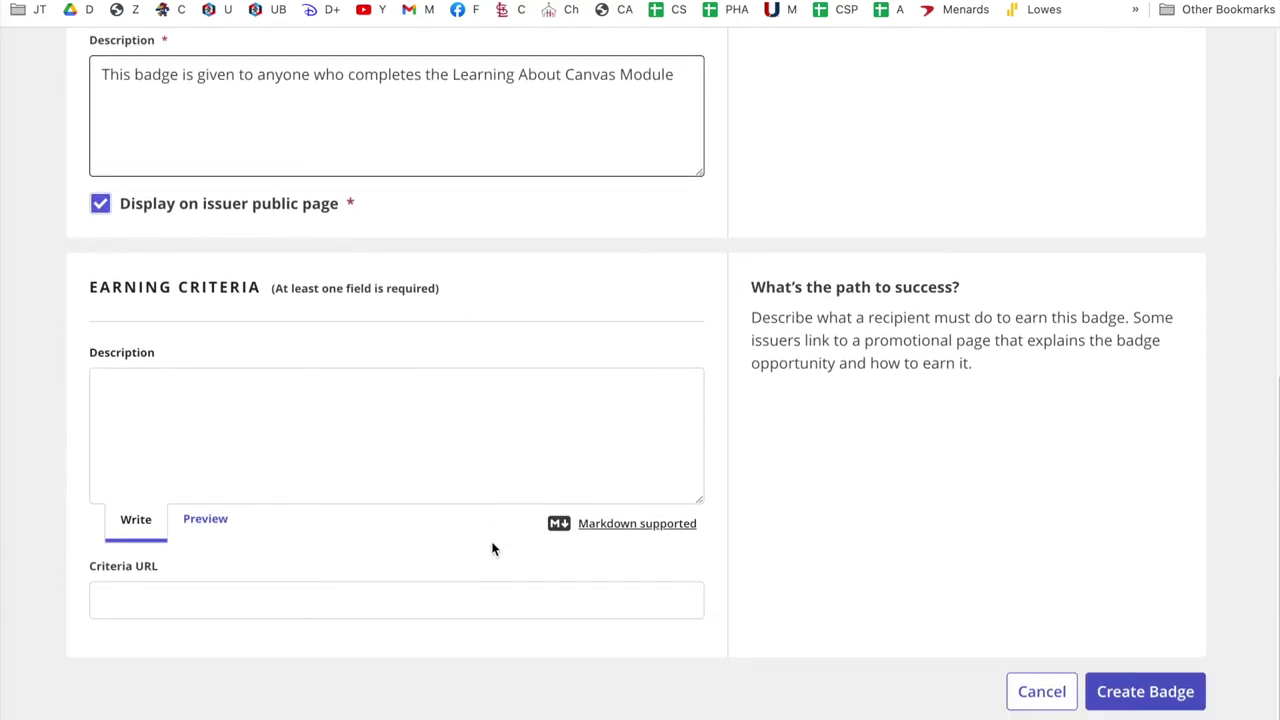
{"action": "scroll", "coordinate": [492, 548], "scroll_direction": "up", "scroll_amount": 5}
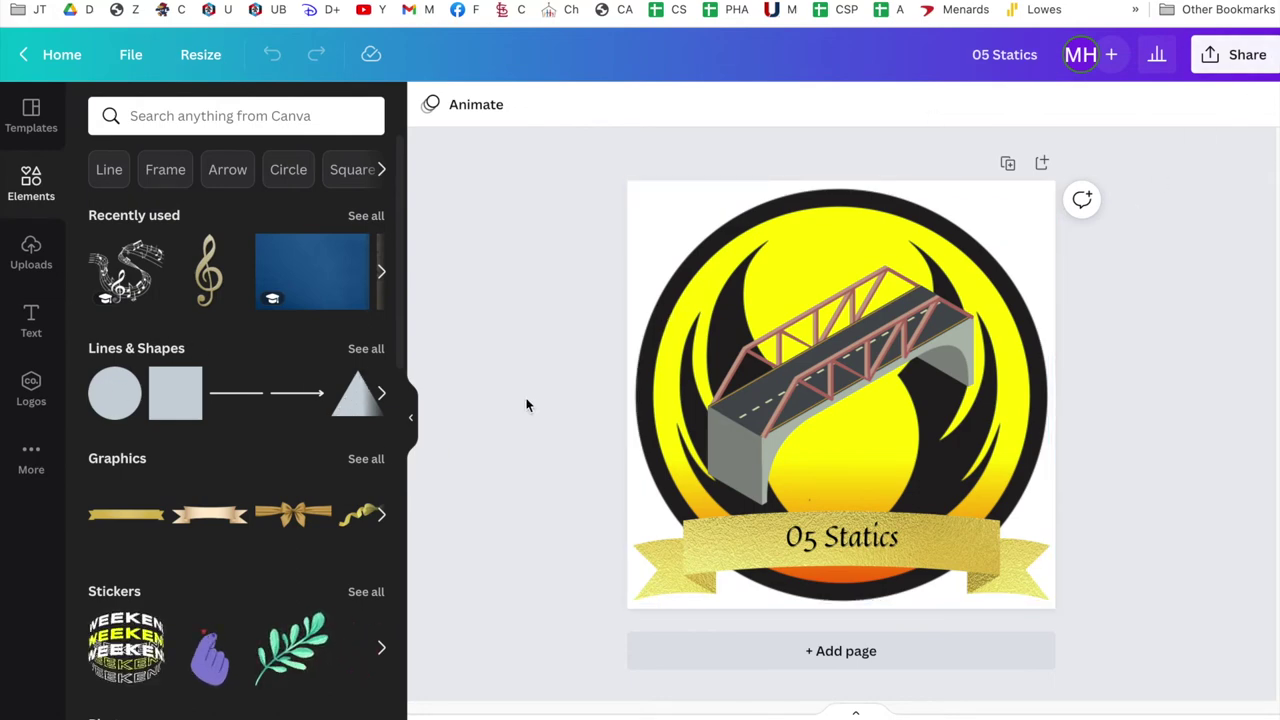
Download the 05 Statics design as a transparent-background PNG and return to Badgr.
{"action": "left_click", "coordinate": [1237, 60]}
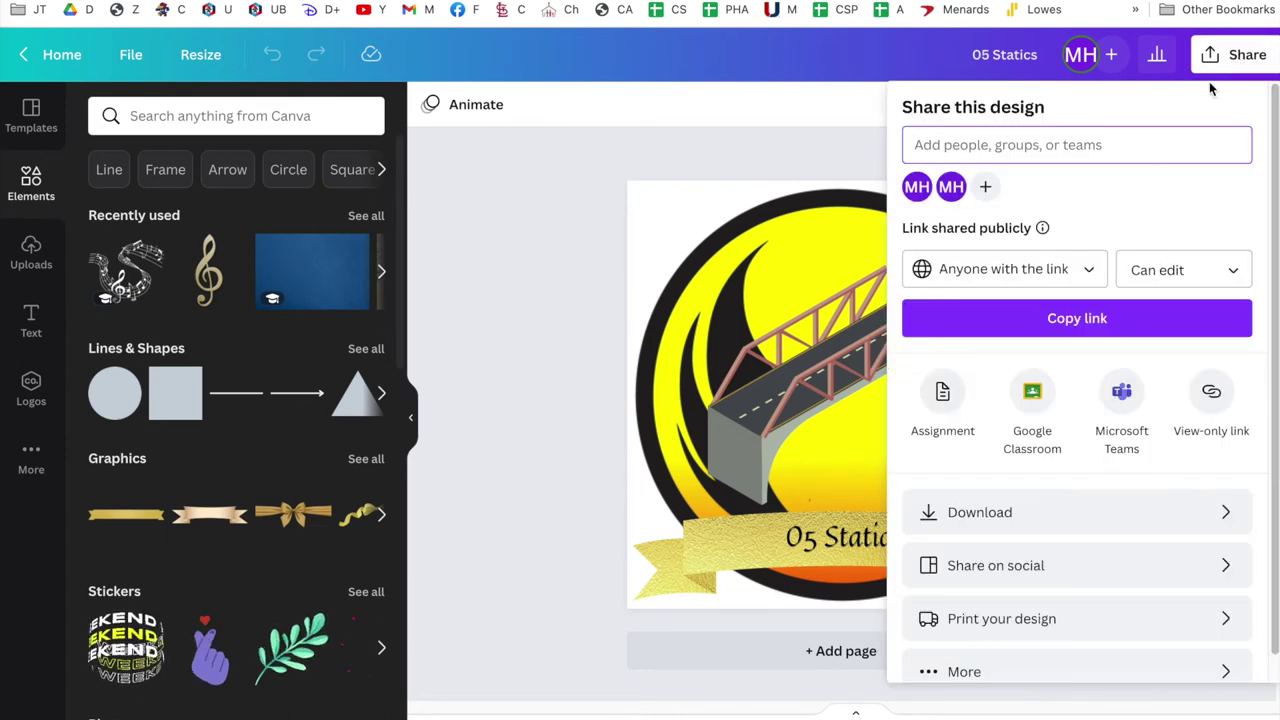
{"action": "left_click", "coordinate": [980, 515]}
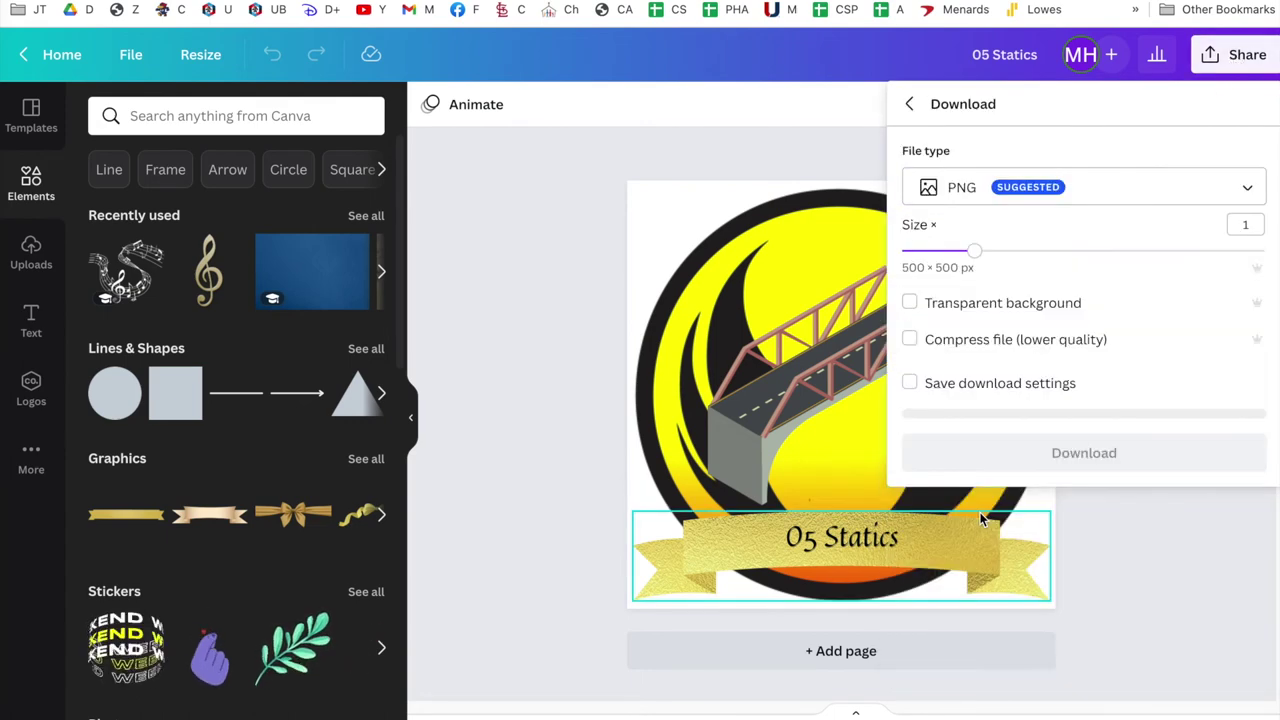
{"action": "left_click", "coordinate": [910, 304]}
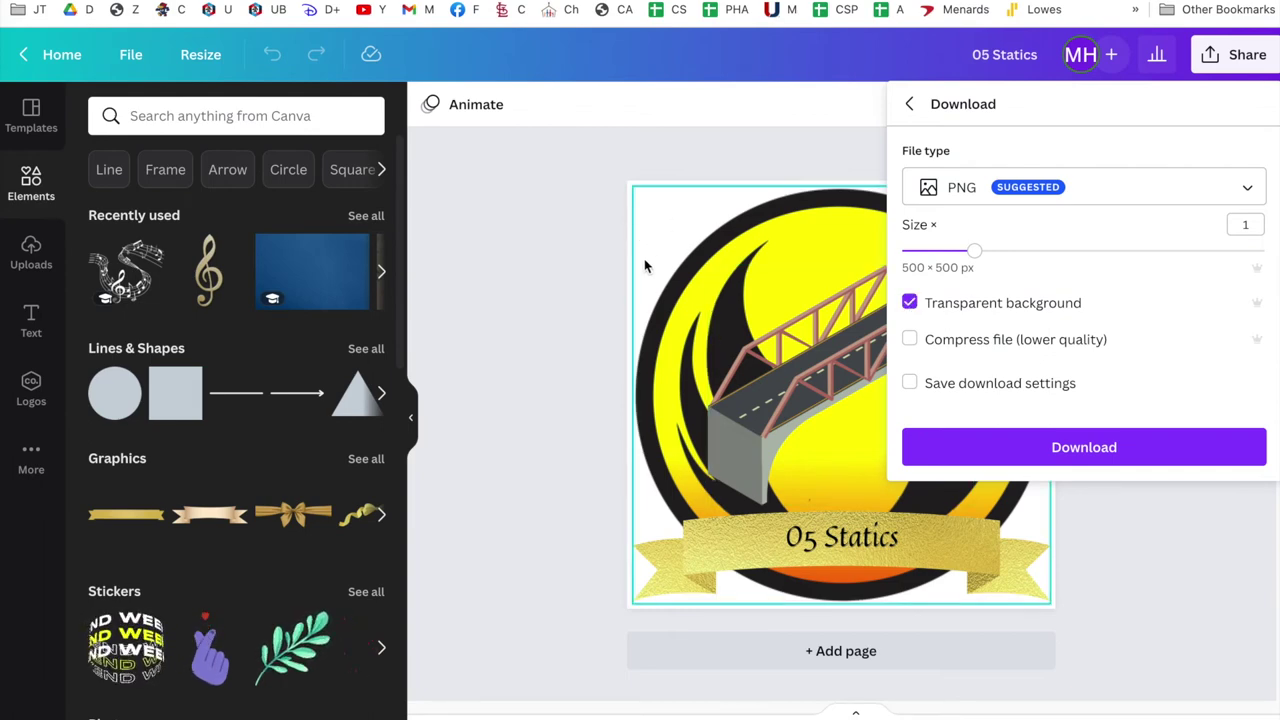
{"action": "left_click", "coordinate": [1115, 434]}
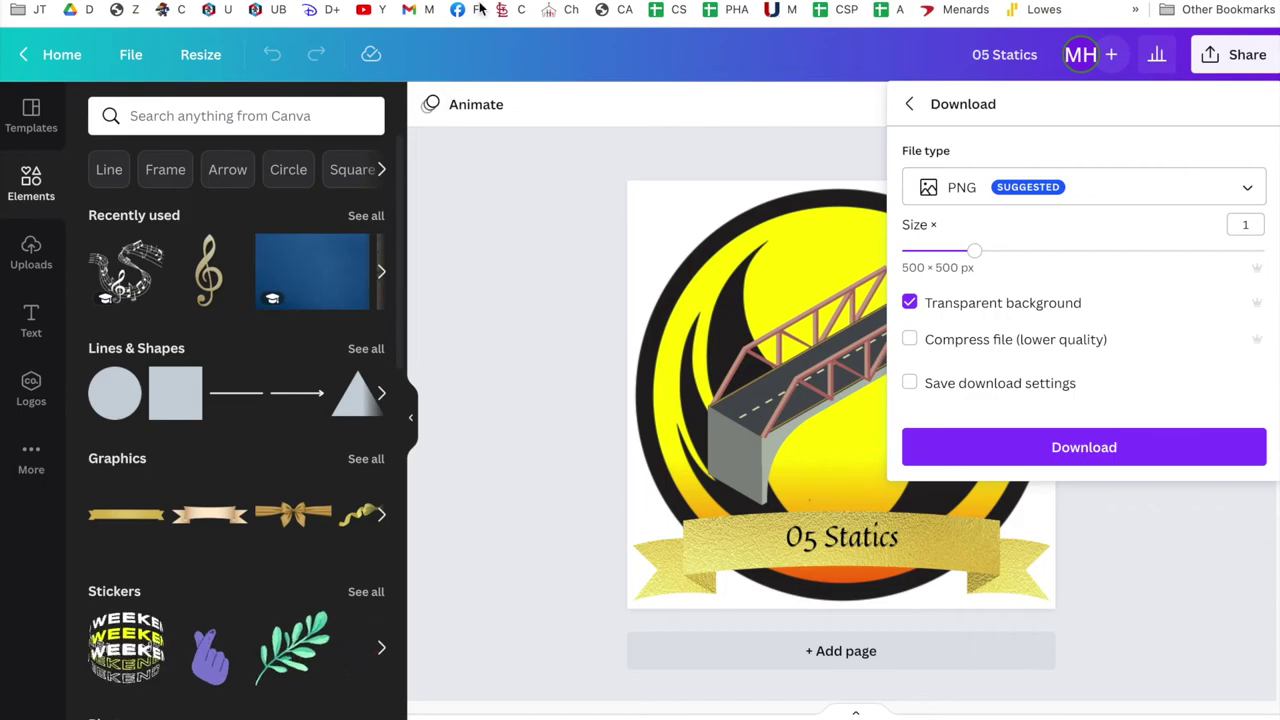
{"action": "key", "text": "ctrl+Tab"}
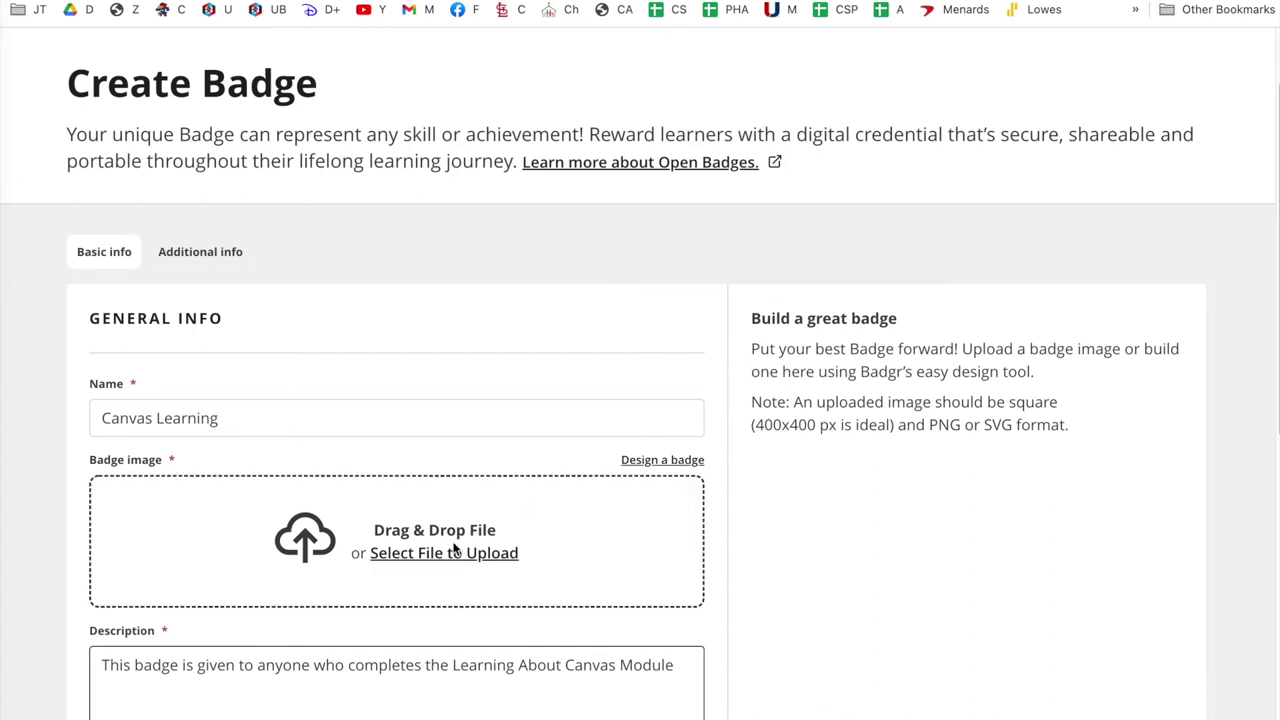
Open Badgr's badge designer and choose the shield shape.
{"action": "left_click", "coordinate": [662, 462]}
{"action": "scroll", "coordinate": [751, 464], "scroll_direction": "down", "scroll_amount": 5}
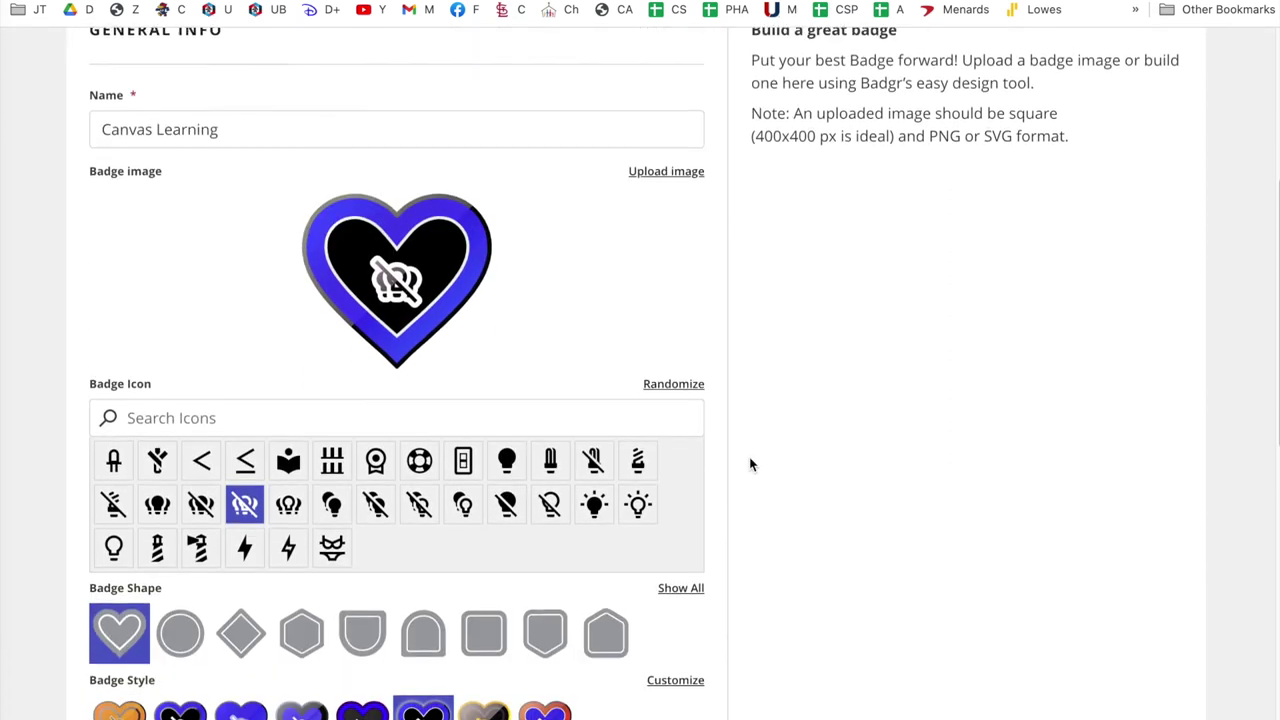
{"action": "scroll", "coordinate": [751, 464], "scroll_direction": "down", "scroll_amount": 3}
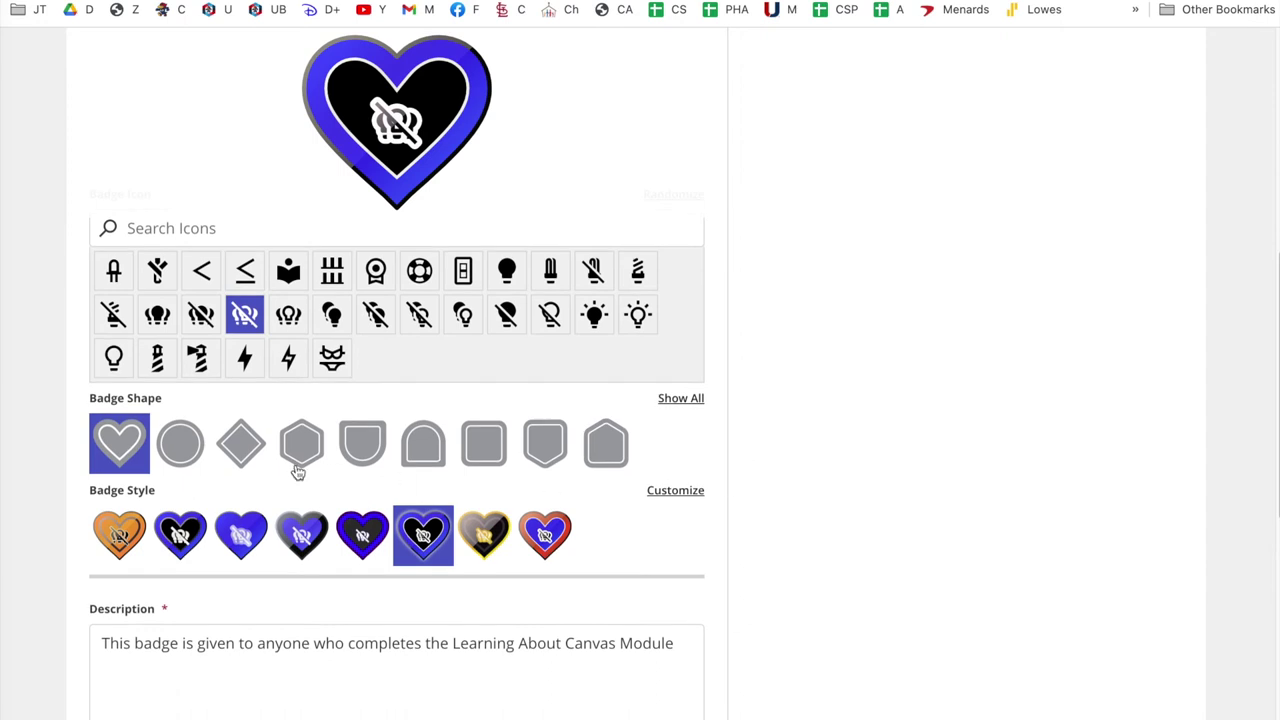
{"action": "left_click", "coordinate": [362, 446]}
{"action": "scroll", "coordinate": [360, 448], "scroll_direction": "up", "scroll_amount": 2}
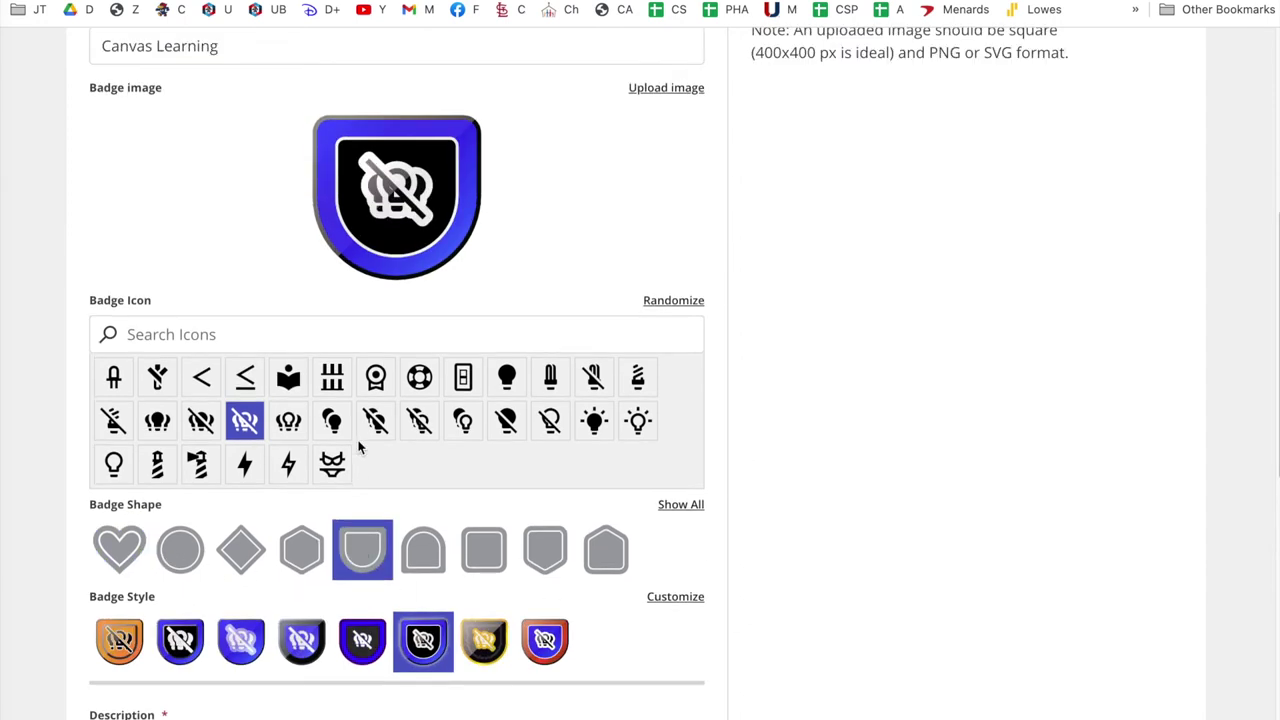
{"action": "scroll", "coordinate": [534, 554], "scroll_direction": "down", "scroll_amount": 2}
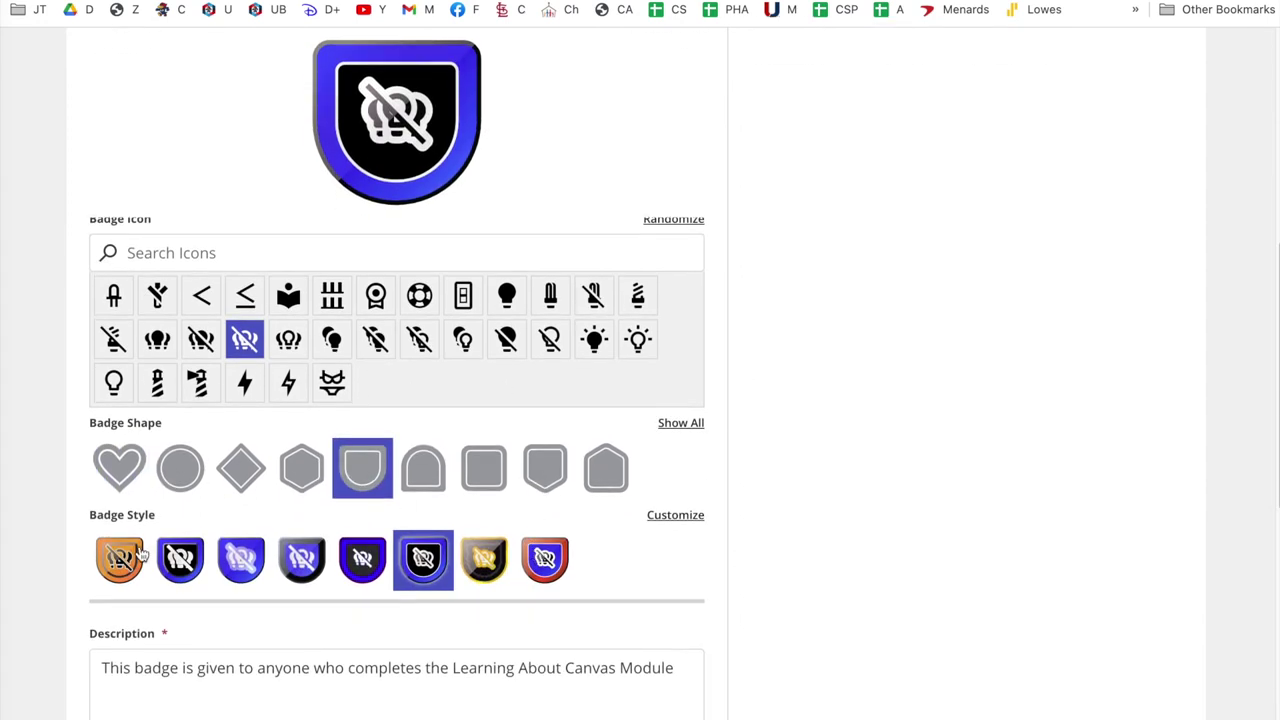
Put the open-book reader icon on the shield badge.
{"action": "left_click", "coordinate": [675, 516]}
{"action": "scroll", "coordinate": [424, 531], "scroll_direction": "down", "scroll_amount": 2}
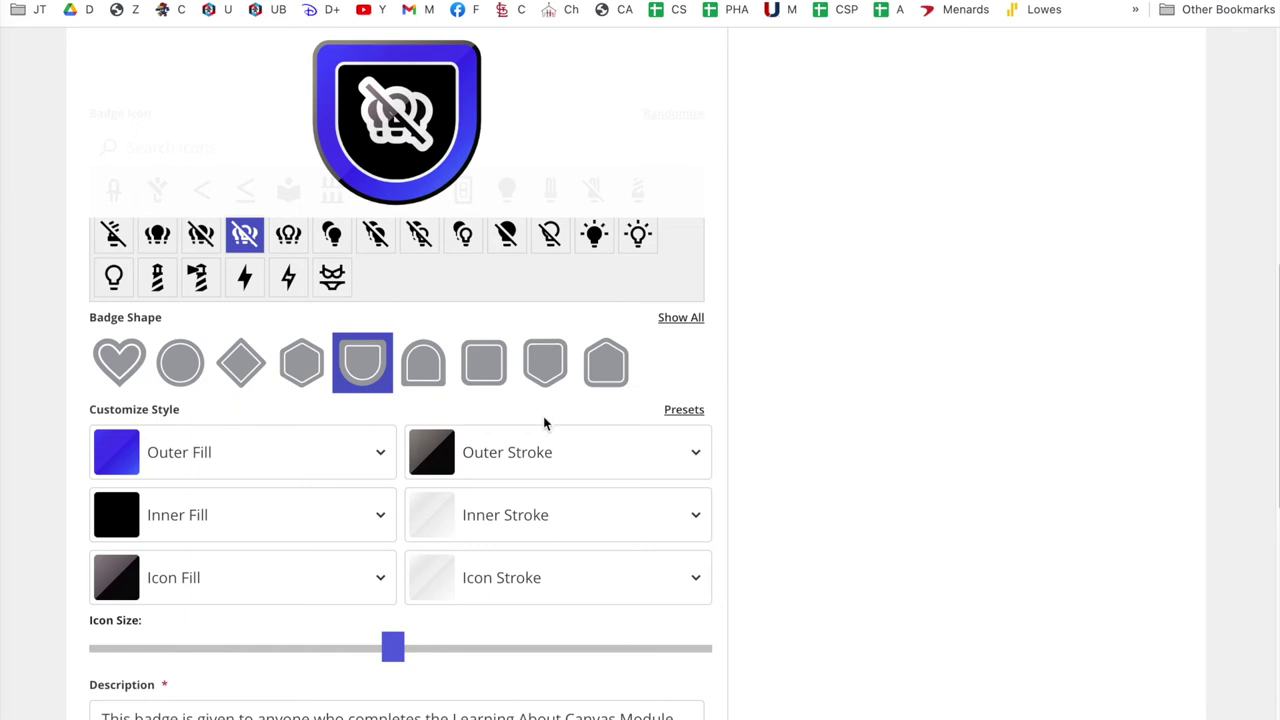
{"action": "scroll", "coordinate": [686, 420], "scroll_direction": "down", "scroll_amount": 2}
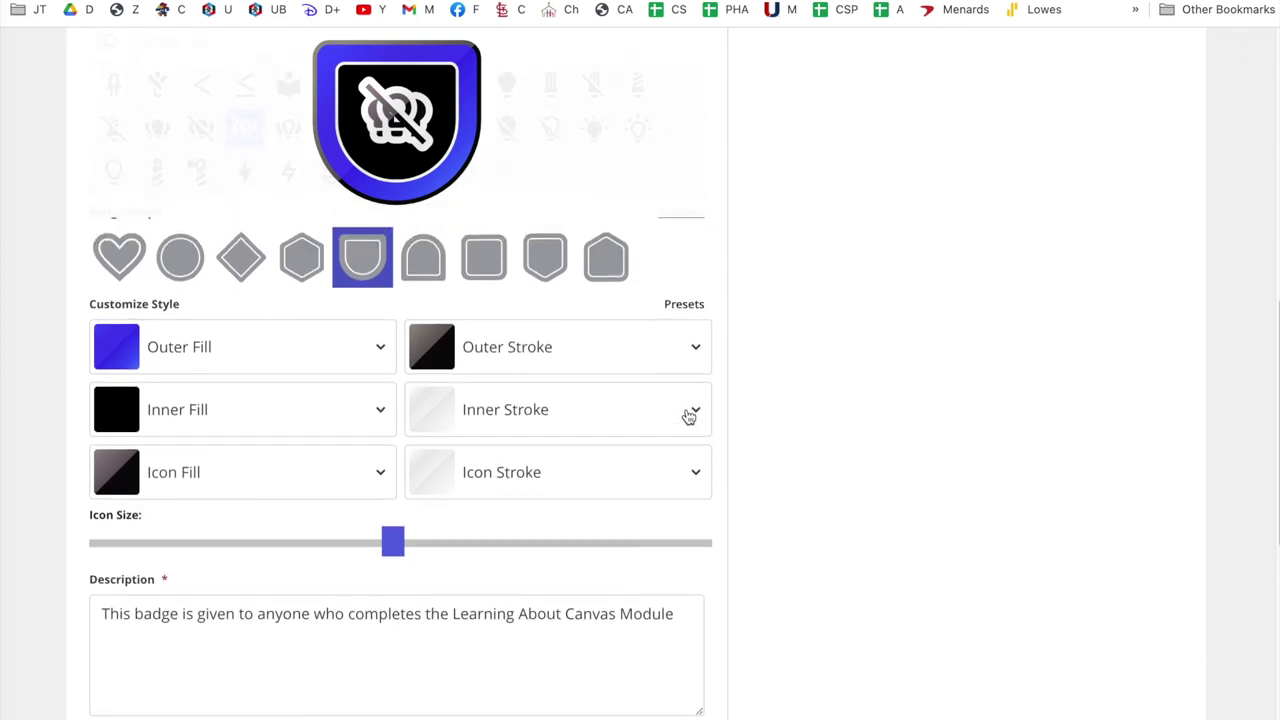
{"action": "scroll", "coordinate": [687, 395], "scroll_direction": "up", "scroll_amount": 1}
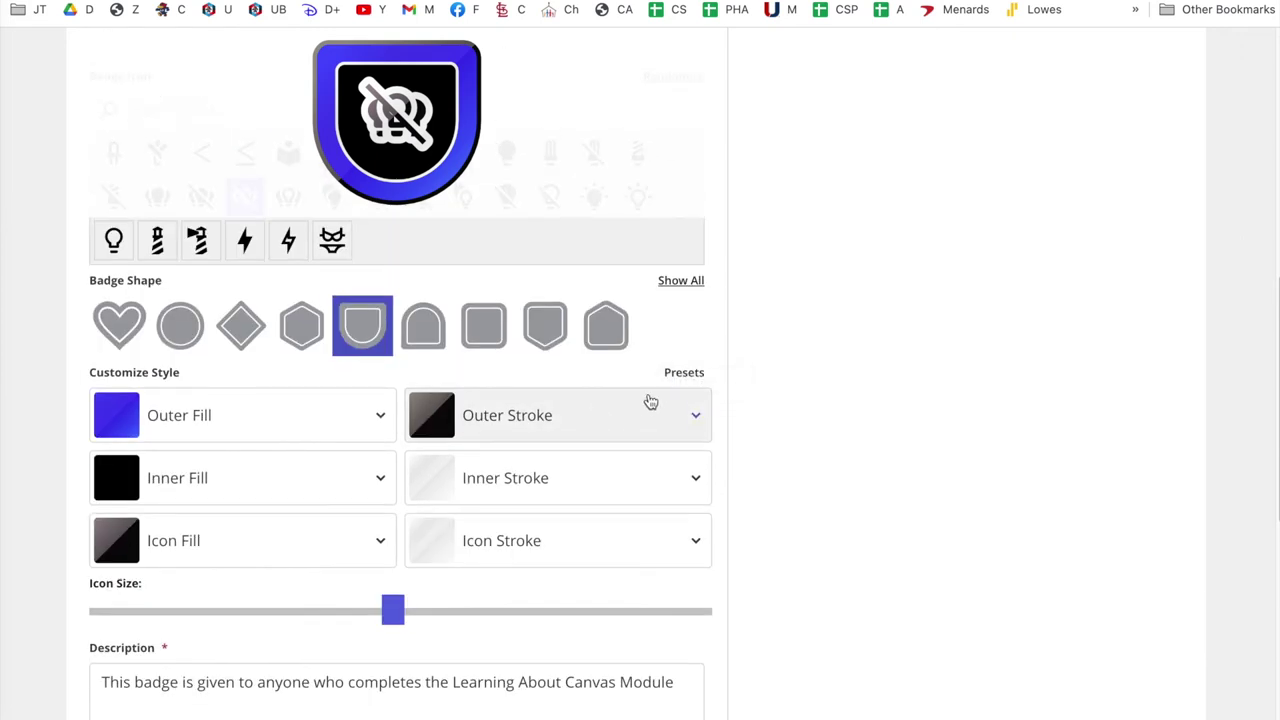
{"action": "scroll", "coordinate": [628, 350], "scroll_direction": "up", "scroll_amount": 1}
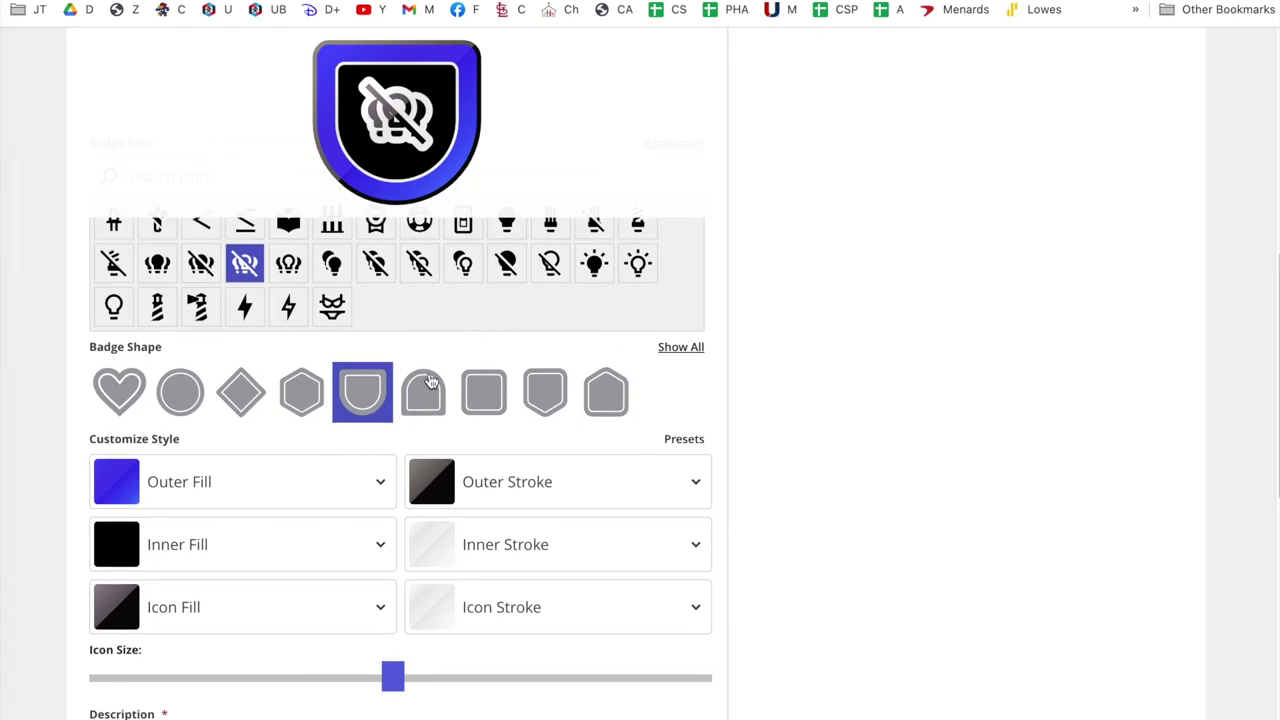
{"action": "scroll", "coordinate": [390, 365], "scroll_direction": "up", "scroll_amount": 1}
{"action": "left_click", "coordinate": [291, 316]}
{"action": "scroll", "coordinate": [291, 318], "scroll_direction": "up", "scroll_amount": 2}
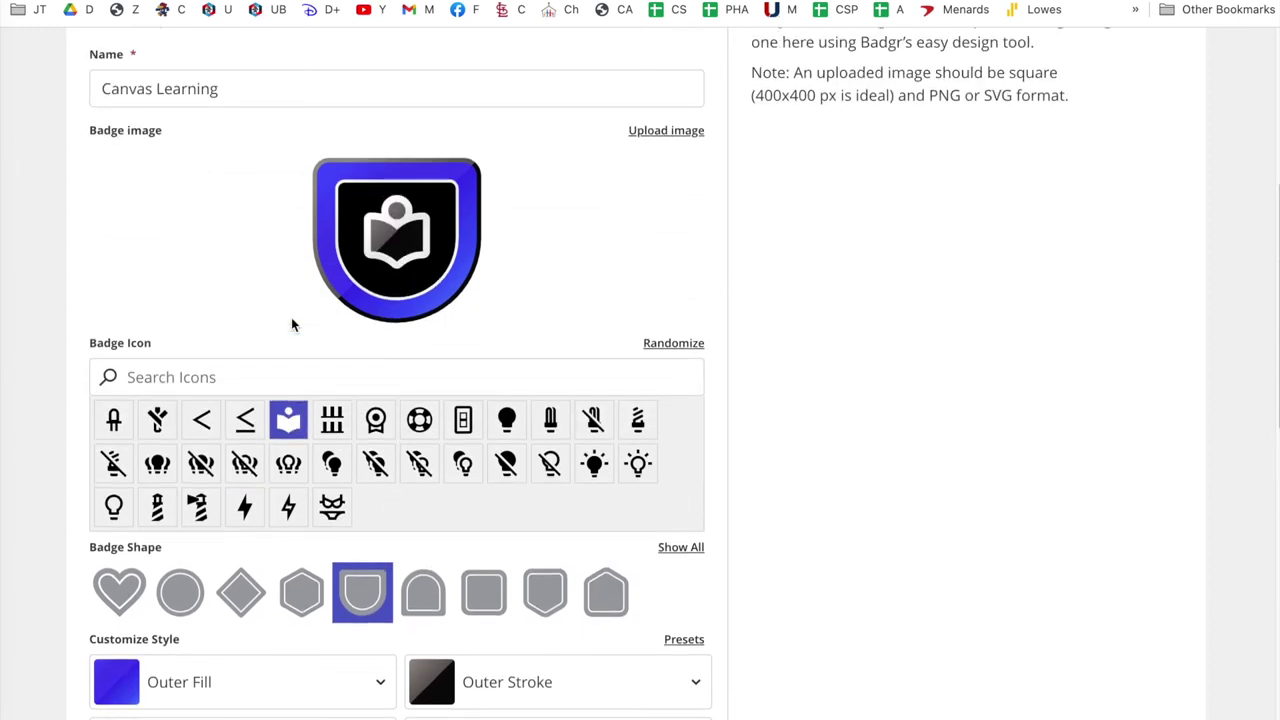
{"action": "scroll", "coordinate": [446, 580], "scroll_direction": "down", "scroll_amount": 4}
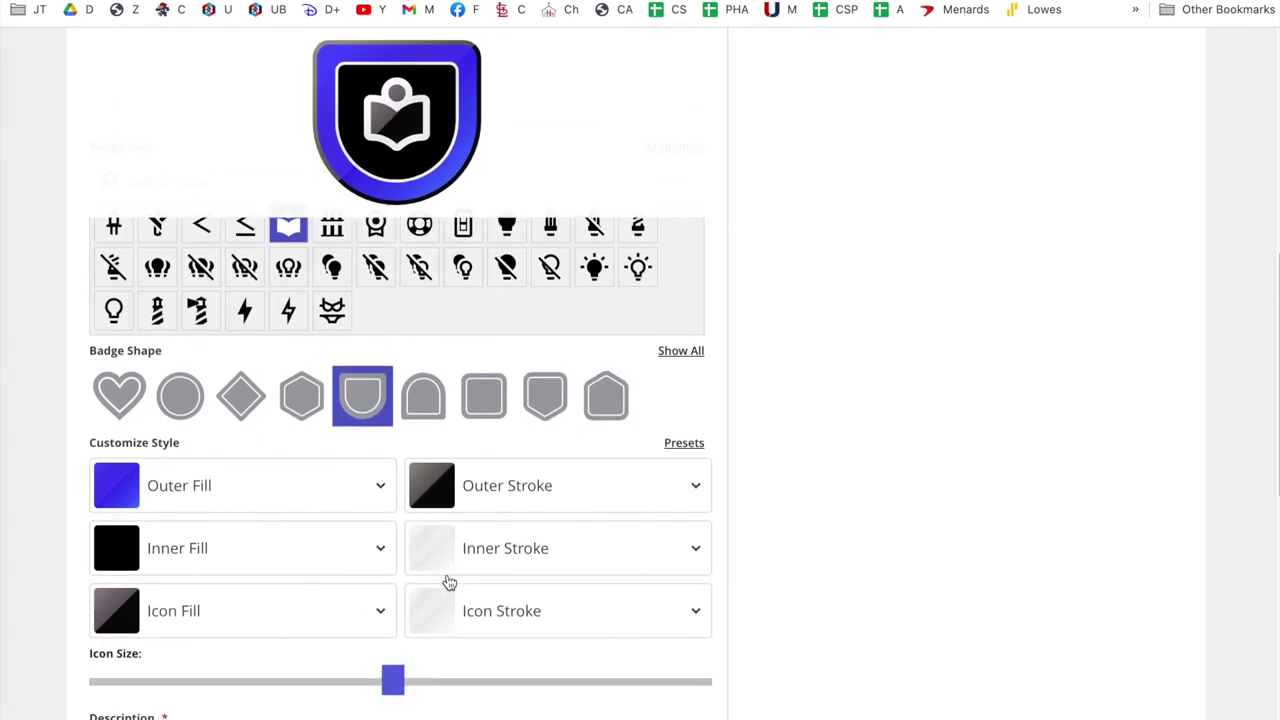
Set the badge's outer fill to green over the black inner fill.
{"action": "left_click", "coordinate": [373, 448]}
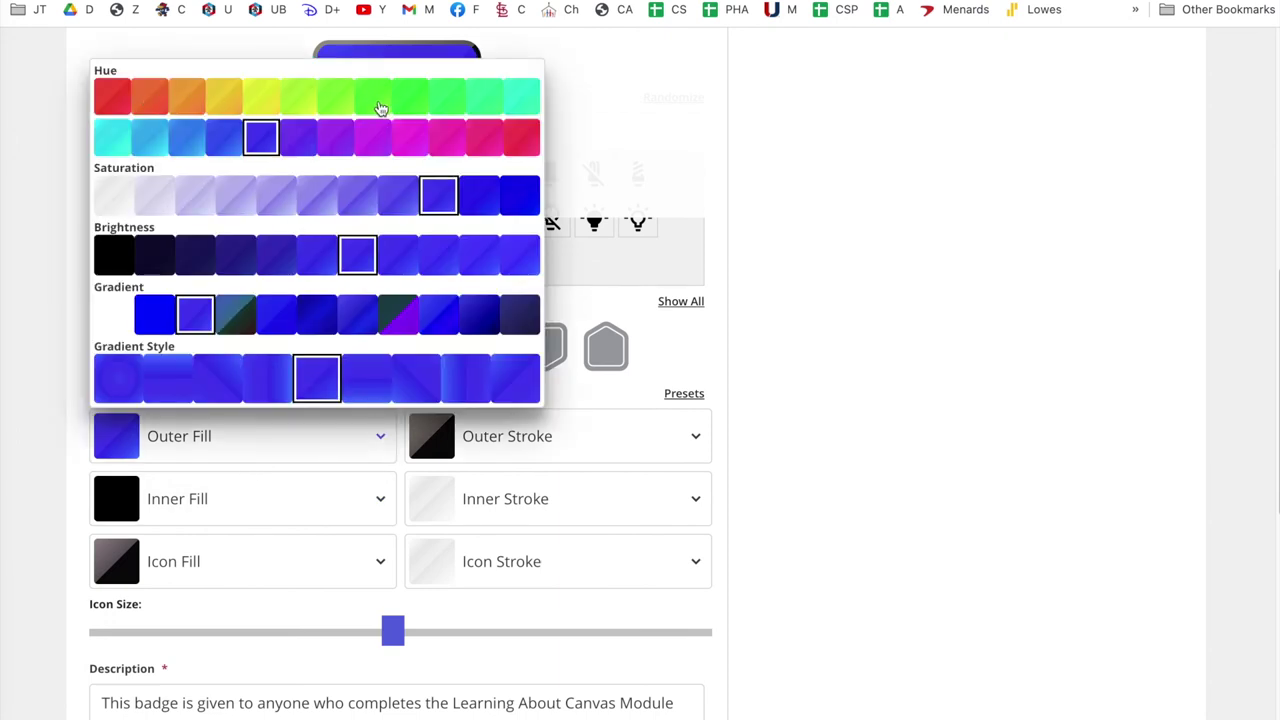
{"action": "left_click", "coordinate": [373, 97]}
{"action": "scroll", "coordinate": [380, 108], "scroll_direction": "up", "scroll_amount": 2}
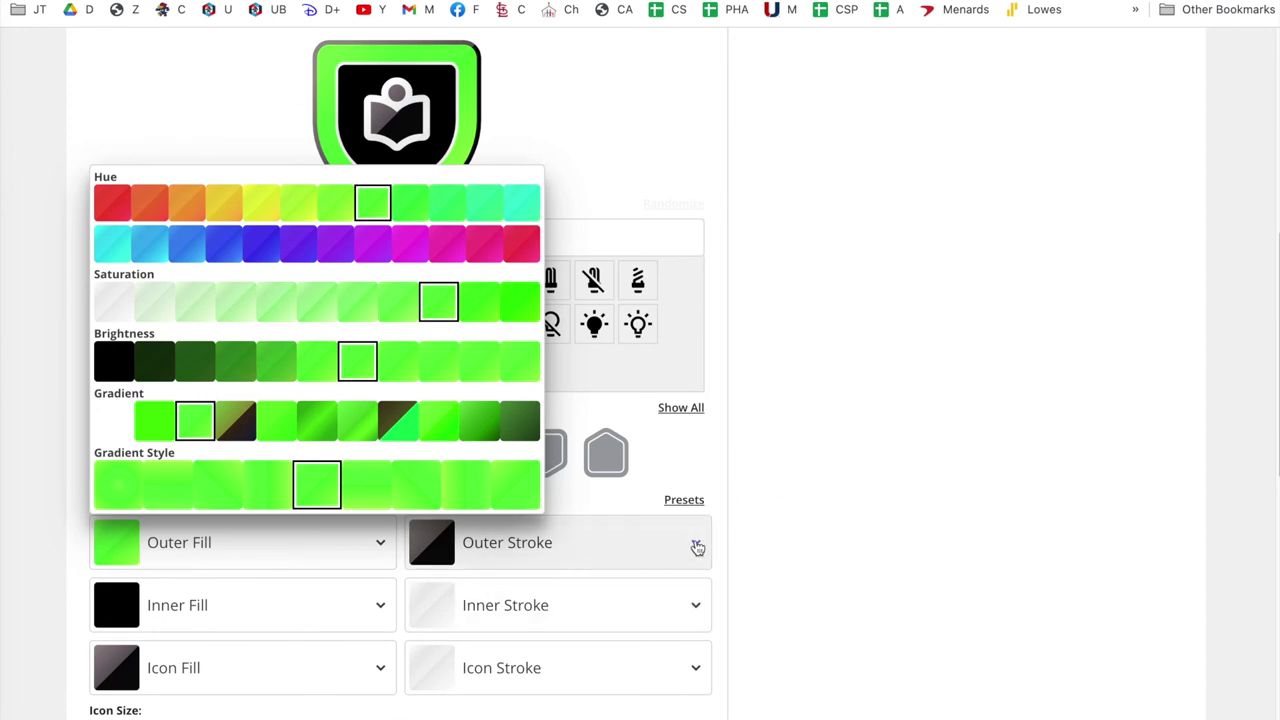
{"action": "left_click", "coordinate": [590, 157]}
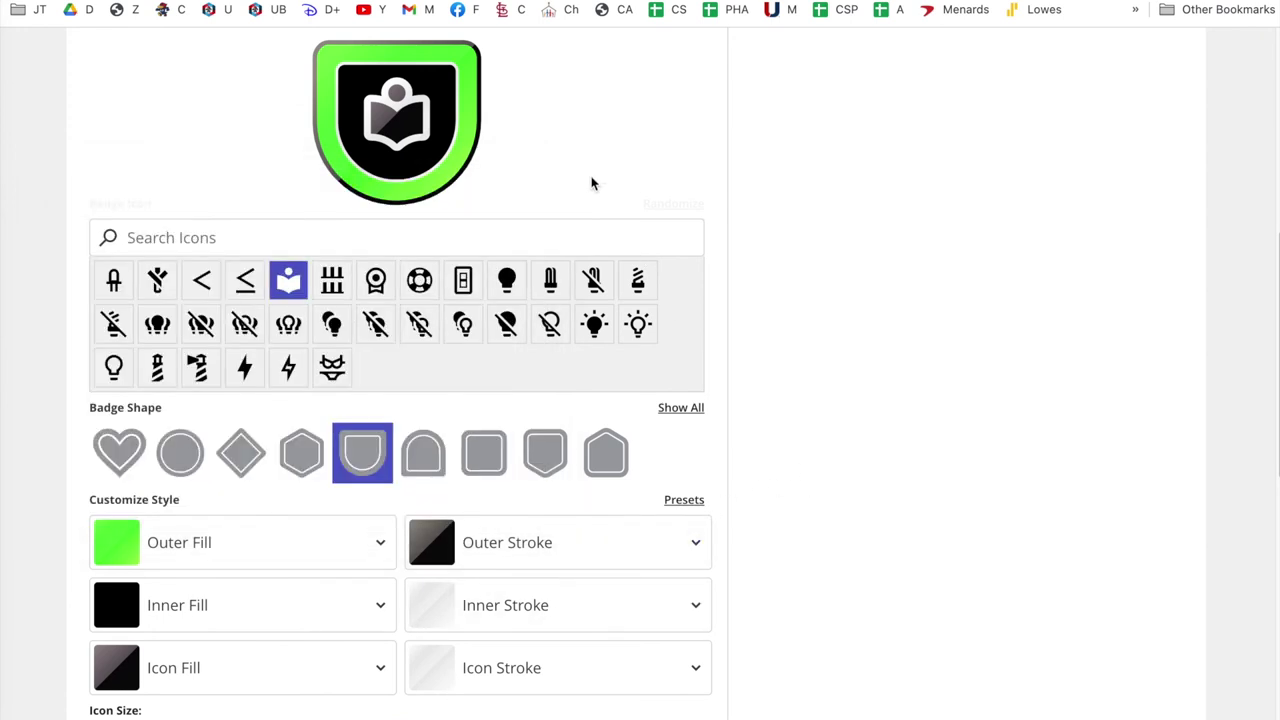
{"action": "scroll", "coordinate": [606, 411], "scroll_direction": "down", "scroll_amount": 3}
{"action": "scroll", "coordinate": [606, 411], "scroll_direction": "down", "scroll_amount": 1}
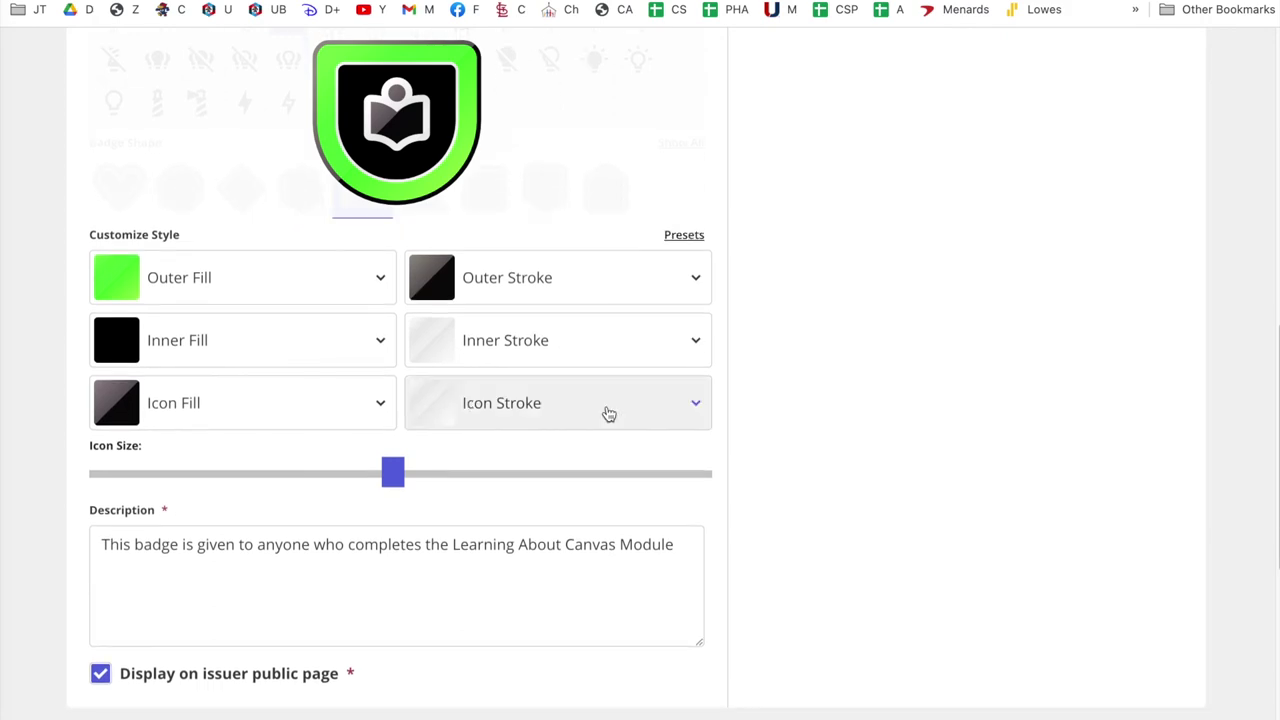
{"action": "scroll", "coordinate": [608, 413], "scroll_direction": "up", "scroll_amount": 3}
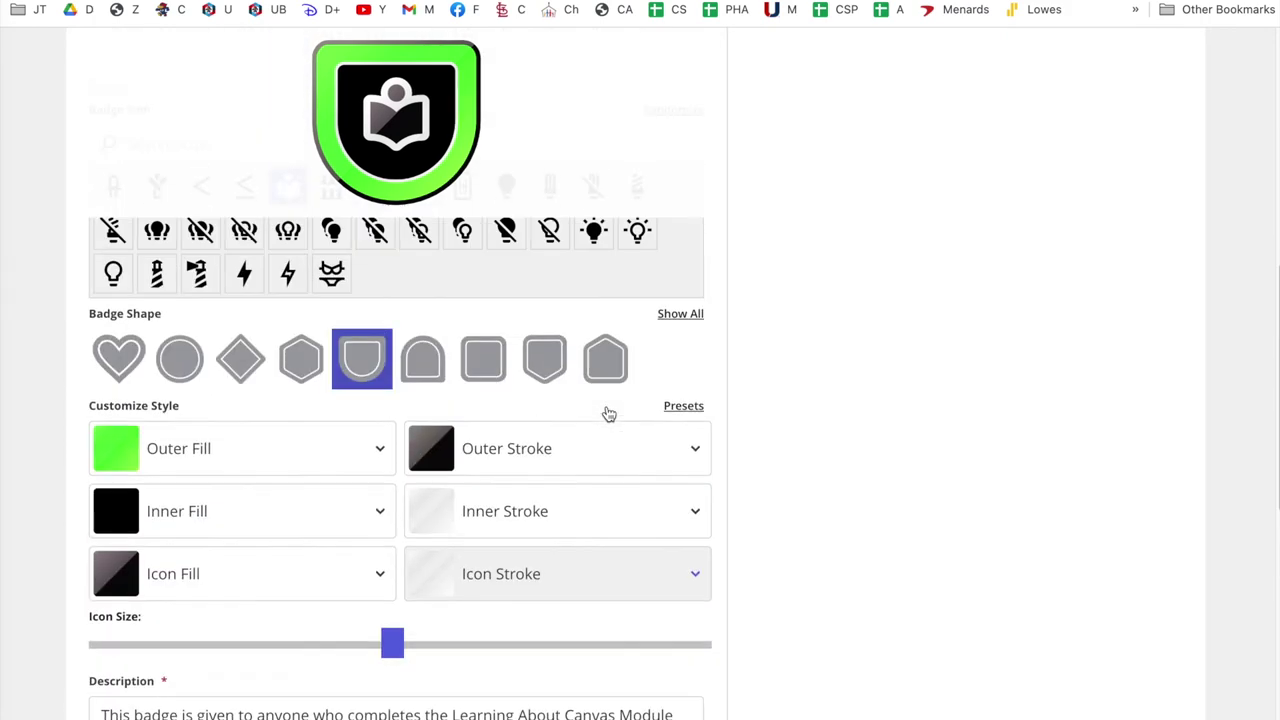
{"action": "scroll", "coordinate": [609, 413], "scroll_direction": "up", "scroll_amount": 6}
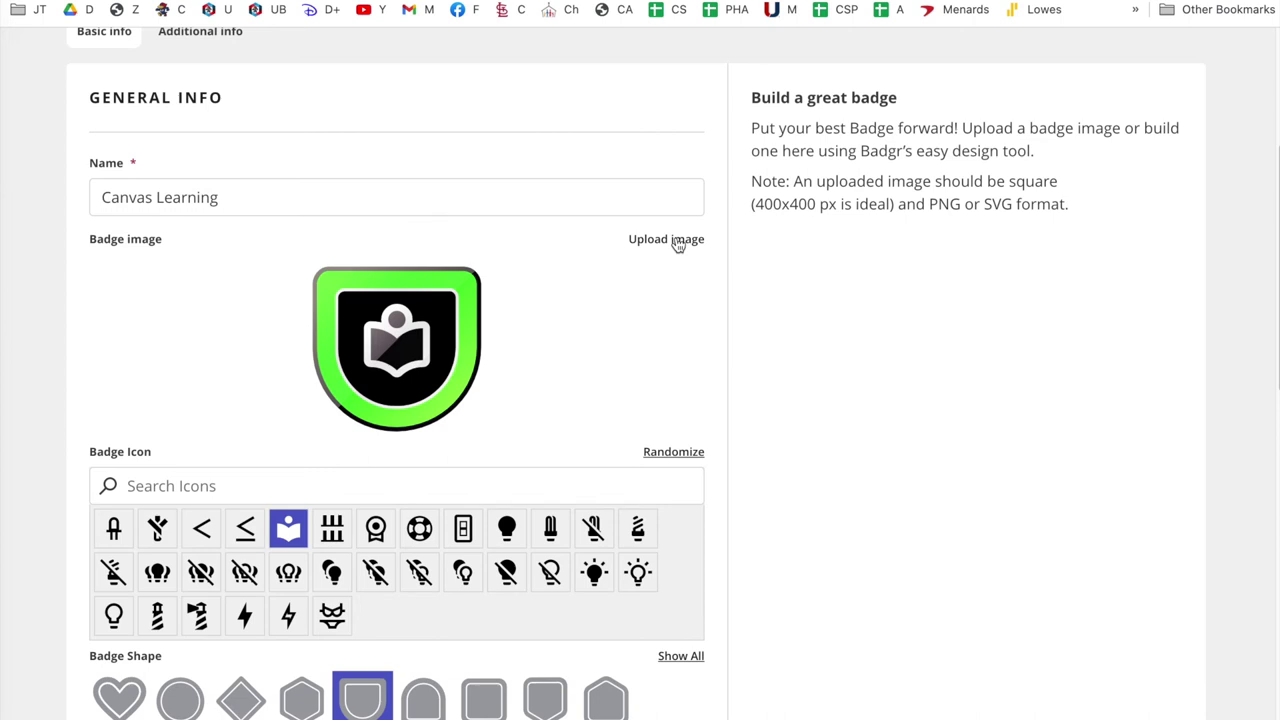
Keep the designed image, enter criteria 'learning about canvas', and create the badge.
{"action": "left_click", "coordinate": [678, 240]}
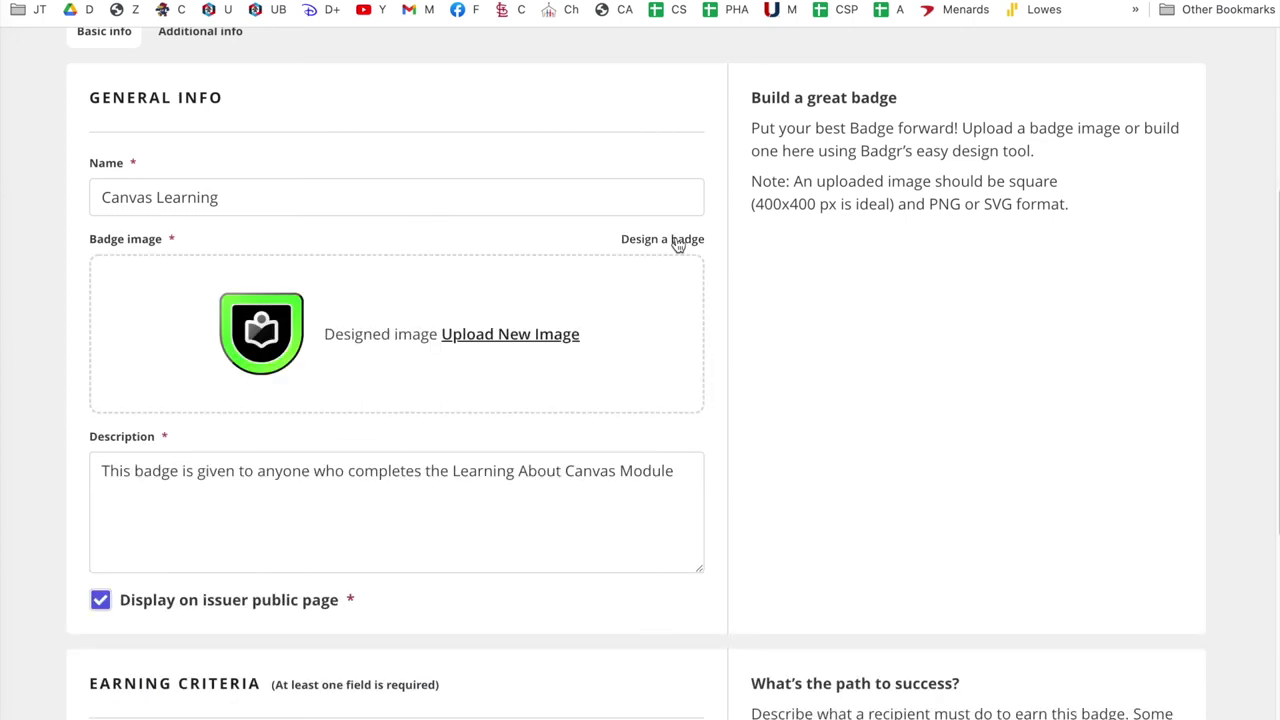
{"action": "scroll", "coordinate": [767, 300], "scroll_direction": "down", "scroll_amount": 7}
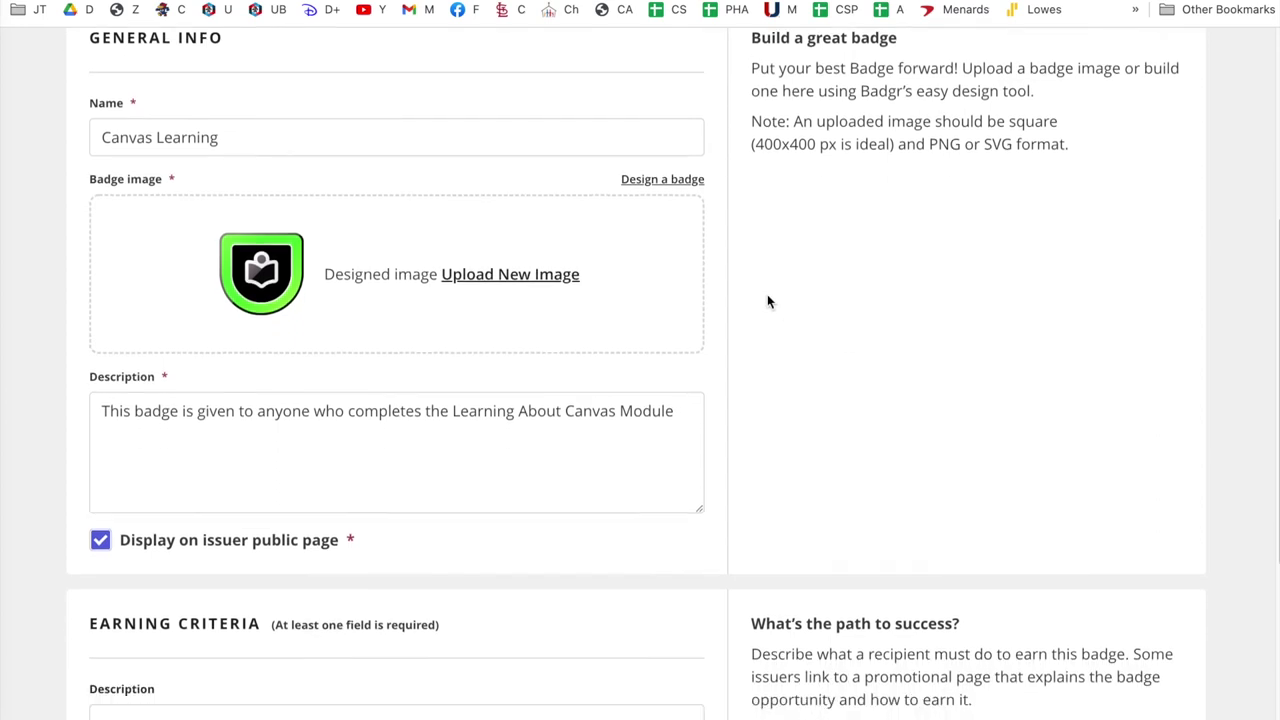
{"action": "type", "text": "learning abou"}
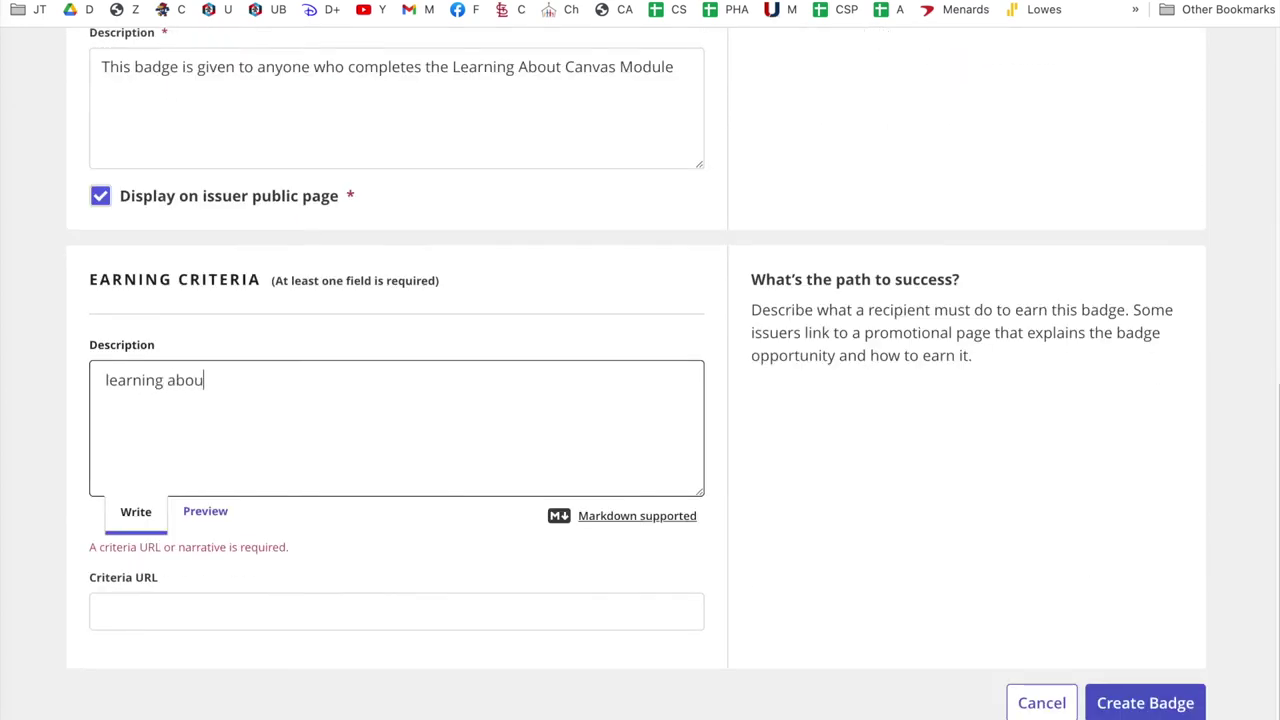
{"action": "type", "text": "t canvas"}
{"action": "left_click", "coordinate": [226, 617]}
{"action": "scroll", "coordinate": [226, 617], "scroll_direction": "up", "scroll_amount": 1}
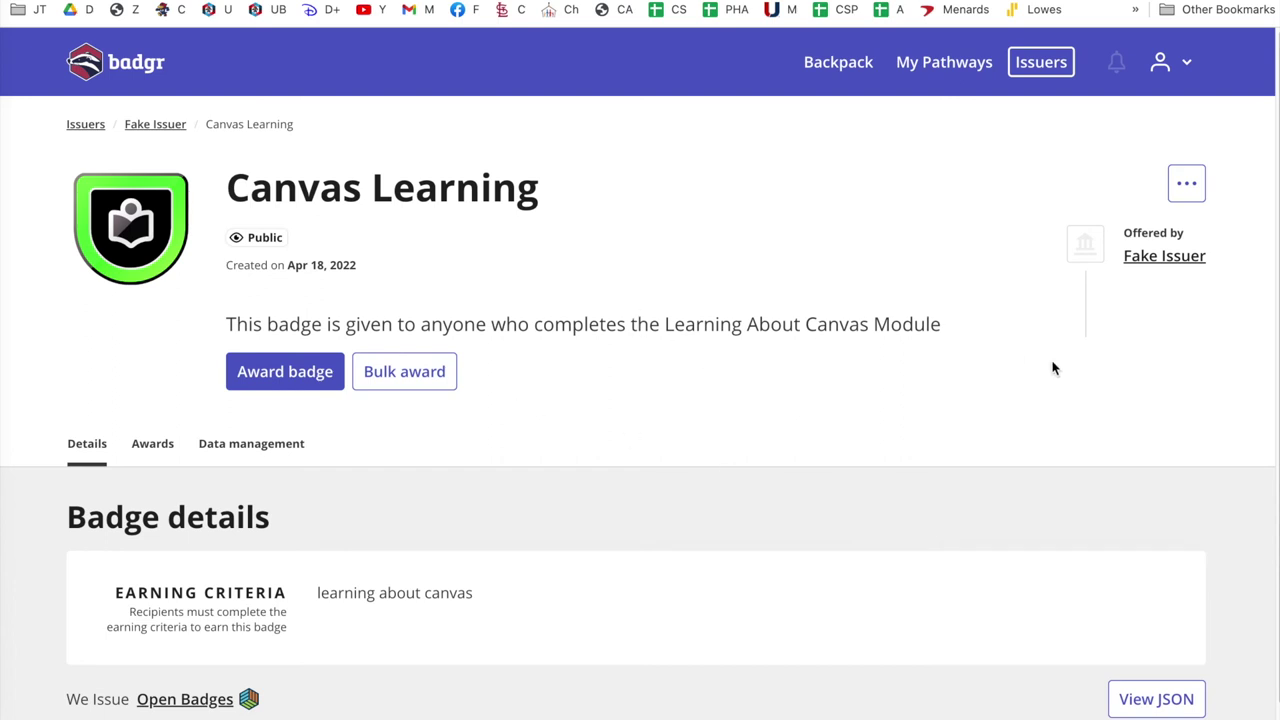
Go through the personal issuers list to the Fake Issuer's page and its badges.
{"action": "scroll", "coordinate": [449, 374], "scroll_direction": "down", "scroll_amount": 1}
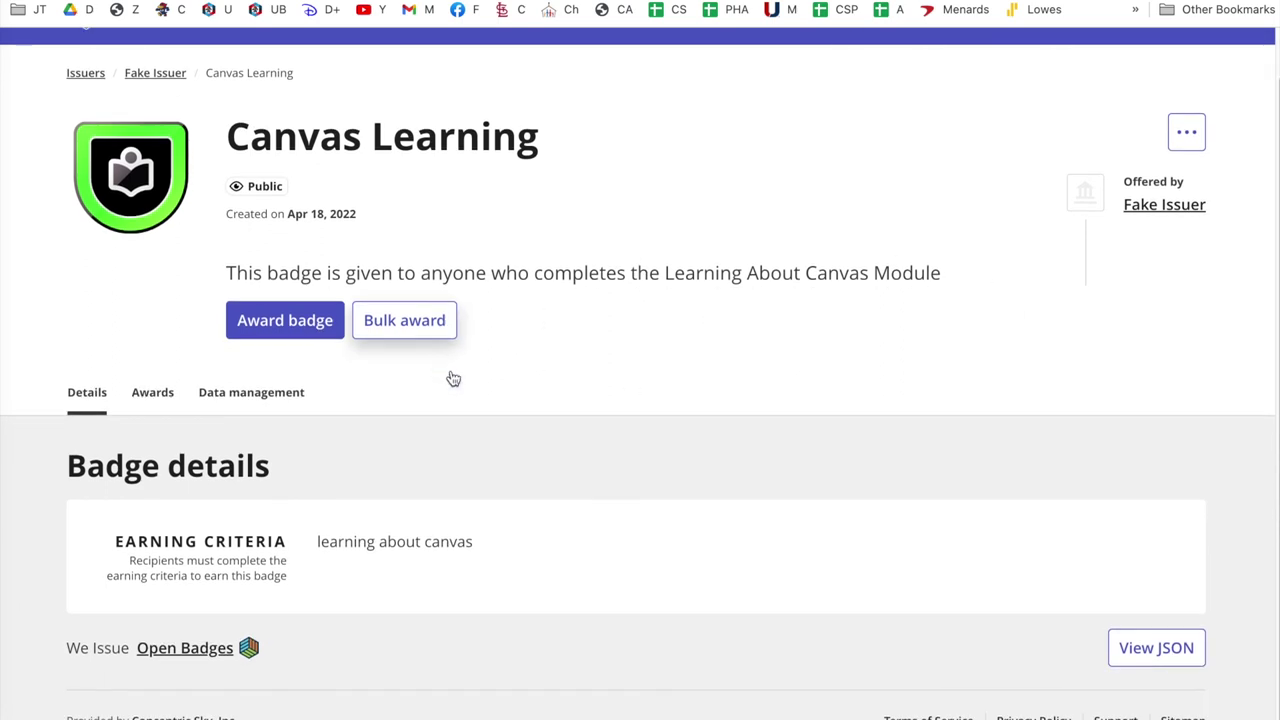
{"action": "scroll", "coordinate": [451, 376], "scroll_direction": "up", "scroll_amount": 1}
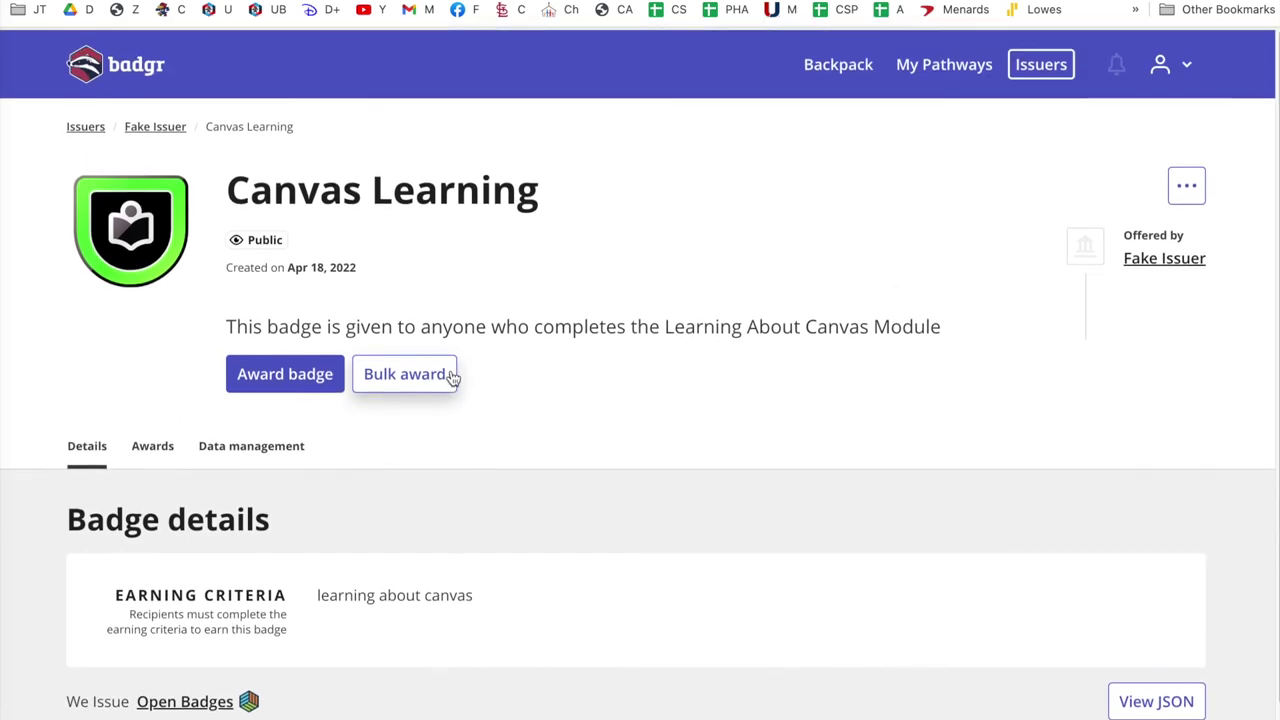
{"action": "left_click", "coordinate": [1162, 258]}
{"action": "scroll", "coordinate": [380, 366], "scroll_direction": "down", "scroll_amount": 2}
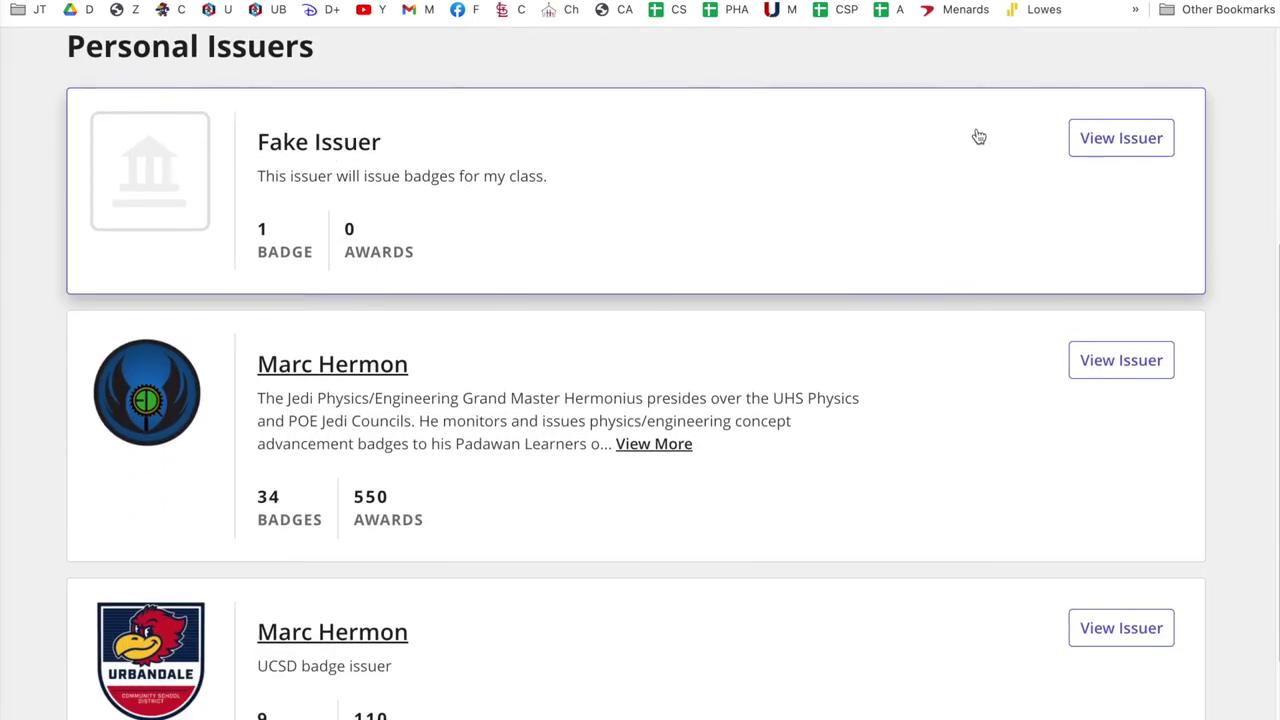
{"action": "left_click", "coordinate": [1136, 138]}
Confirm Fake Issuer lists the single unawarded Canvas Learning badge, then return to Canvas modules.
{"action": "scroll", "coordinate": [525, 278], "scroll_direction": "down", "scroll_amount": 1}
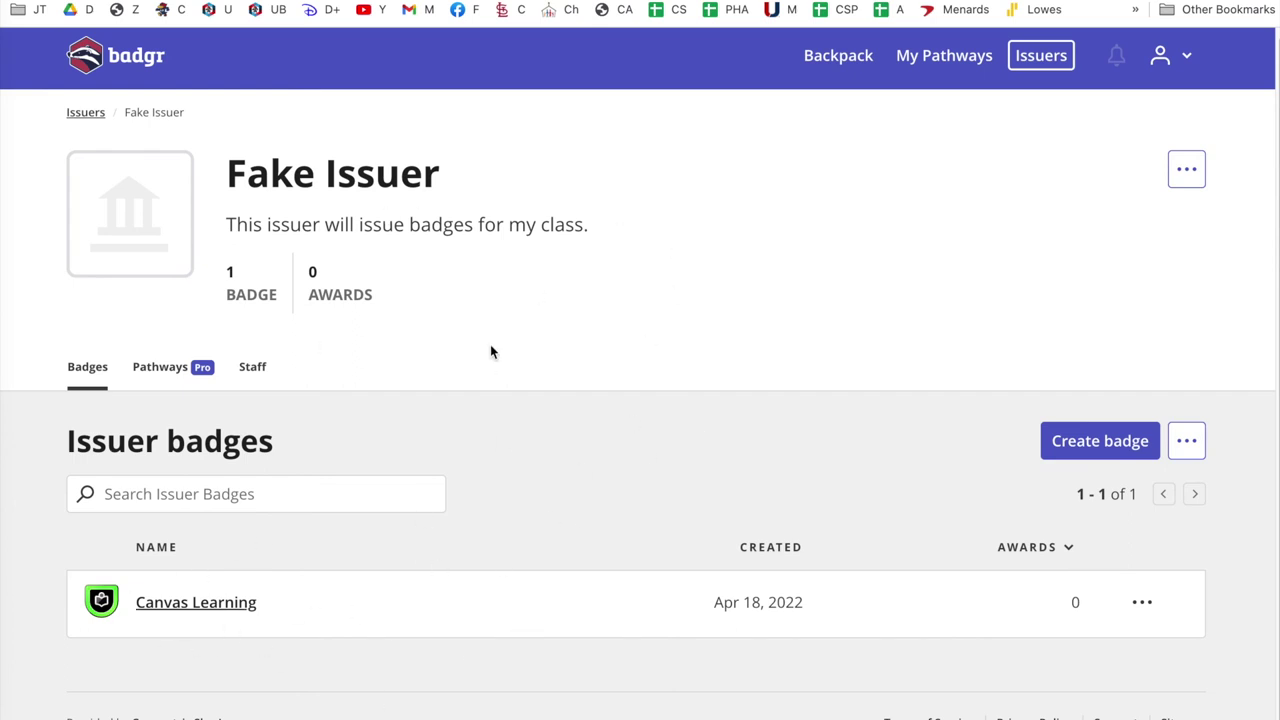
{"action": "scroll", "coordinate": [490, 351], "scroll_direction": "up", "scroll_amount": 1}
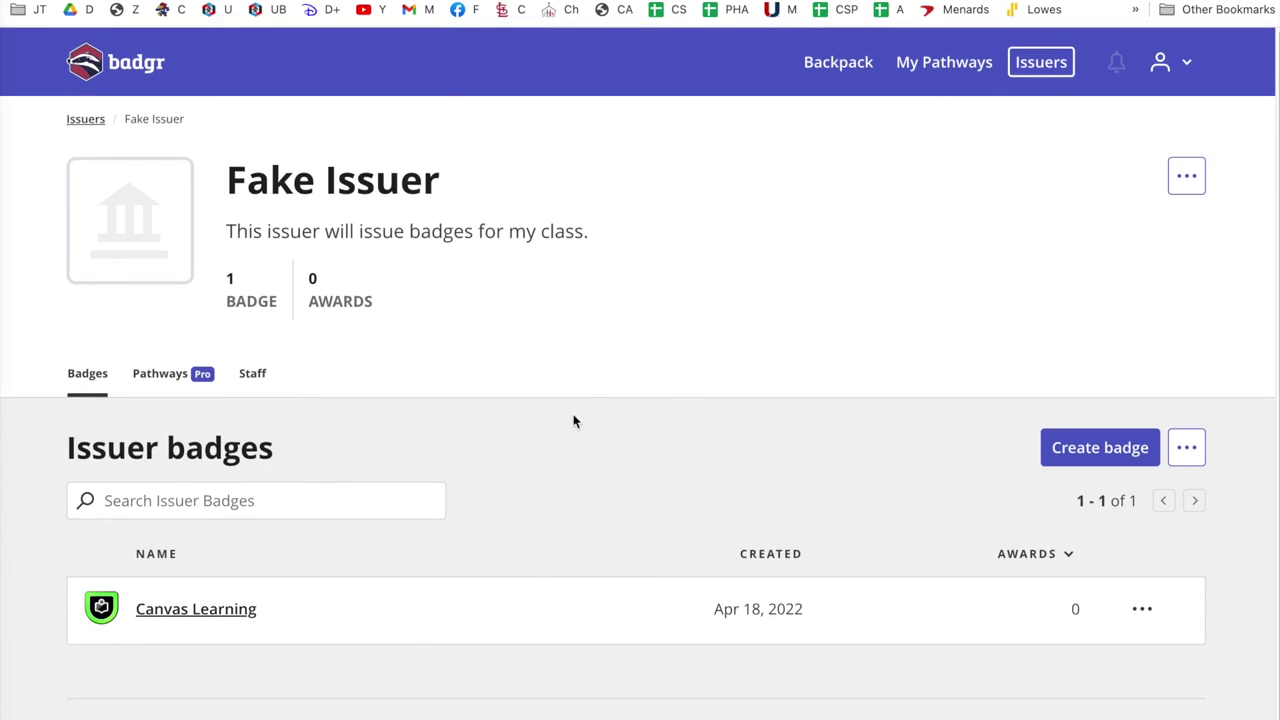
{"action": "key", "text": "ctrl+Tab"}
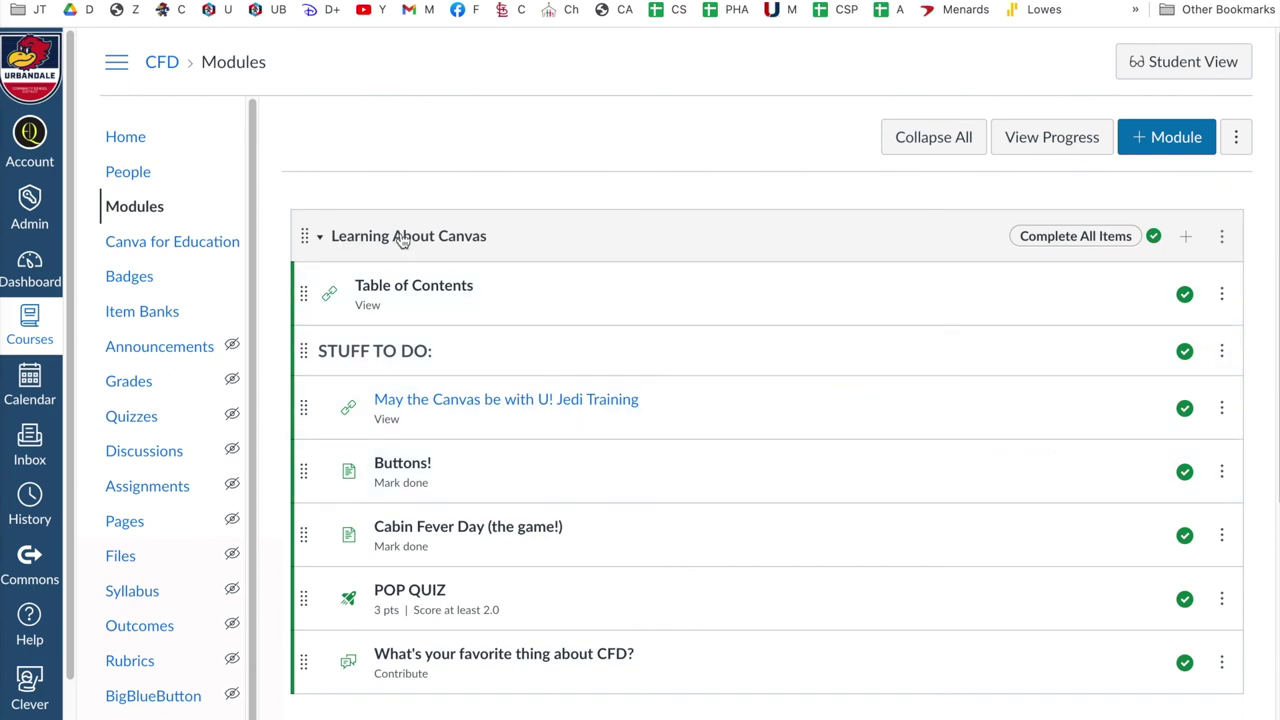
Open the CFD course's Badges page to view the Badgr LTI objectives.
{"action": "left_click", "coordinate": [130, 280]}
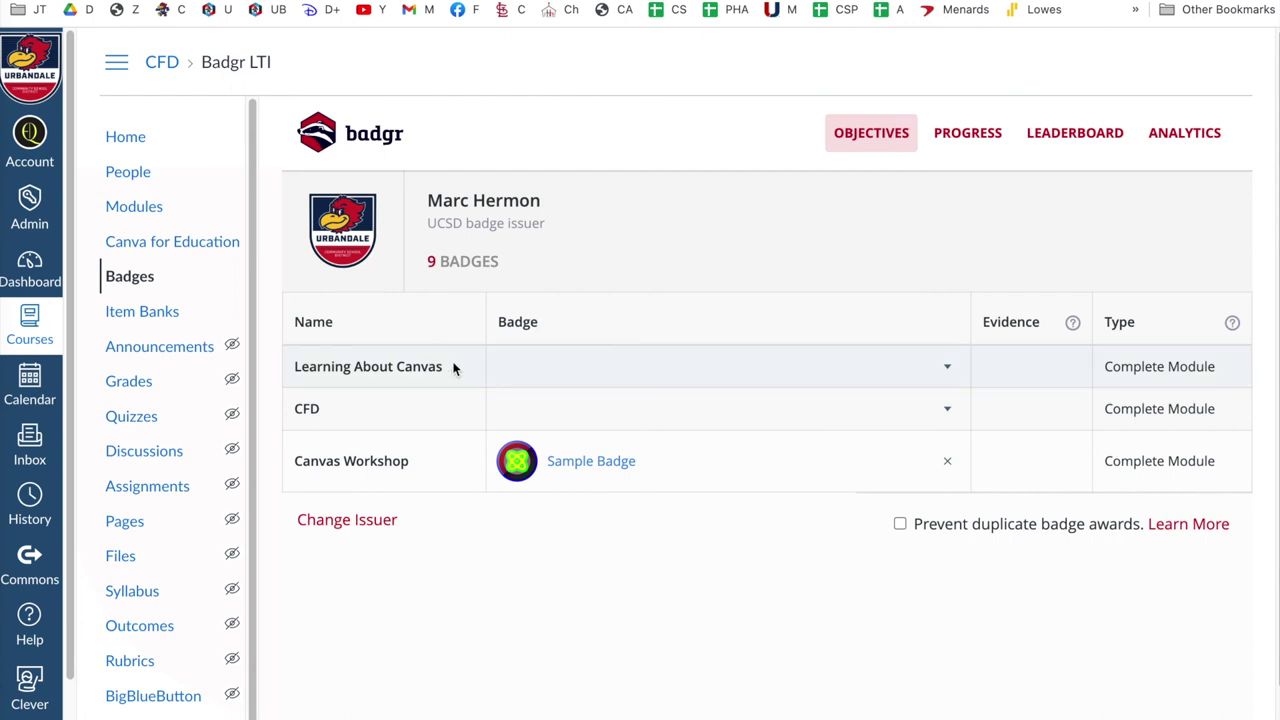
{"action": "left_click", "coordinate": [362, 526]}
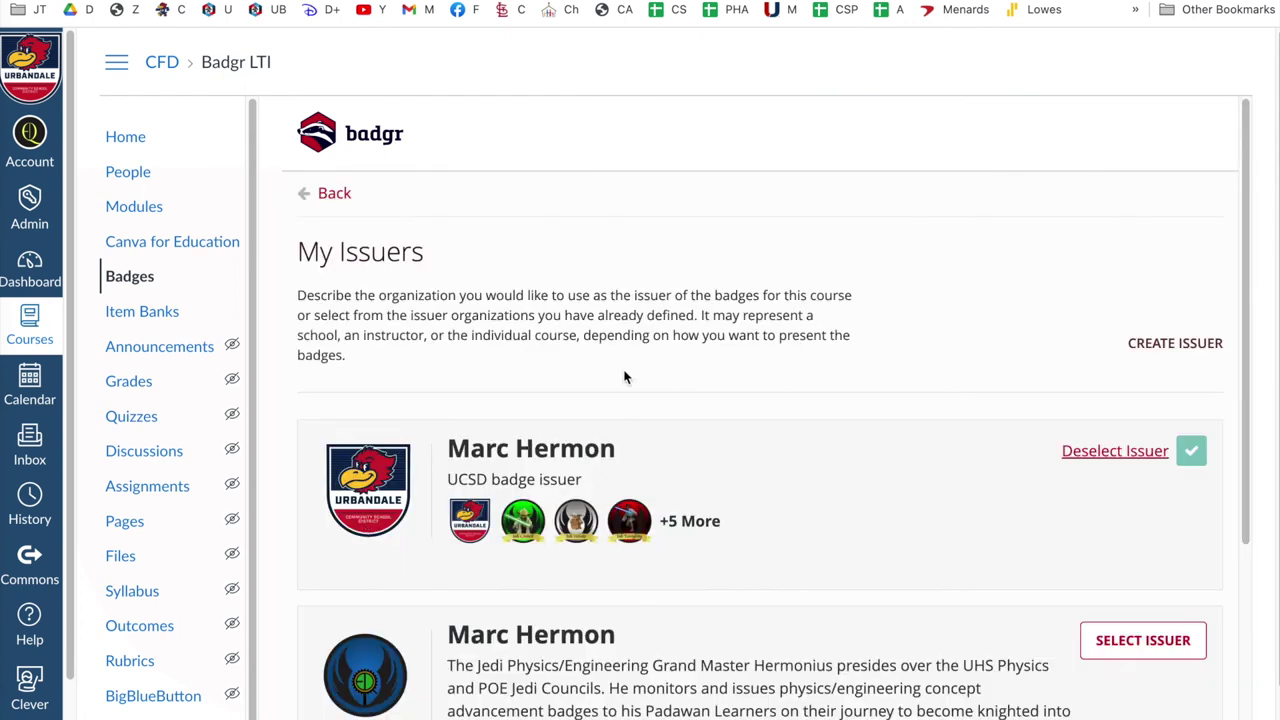
{"action": "scroll", "coordinate": [624, 376], "scroll_direction": "down", "scroll_amount": 1}
{"action": "scroll", "coordinate": [624, 376], "scroll_direction": "down", "scroll_amount": 5}
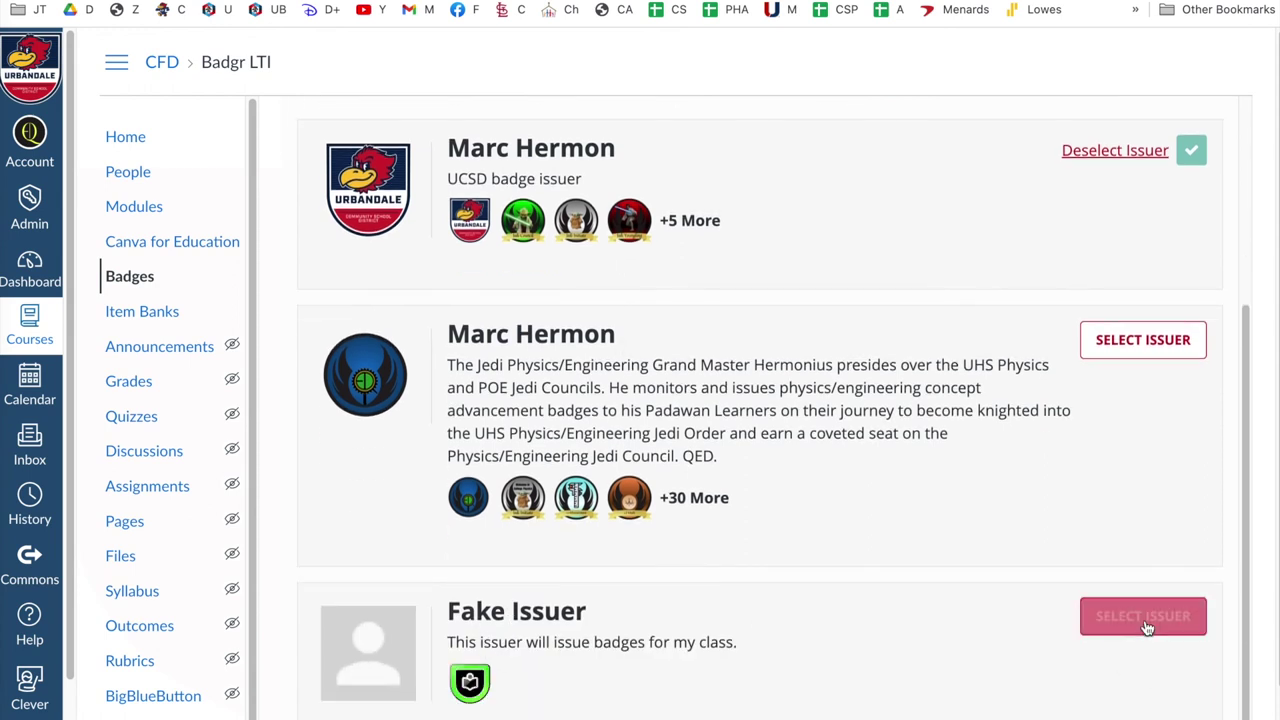
{"action": "scroll", "coordinate": [889, 580], "scroll_direction": "up", "scroll_amount": 5}
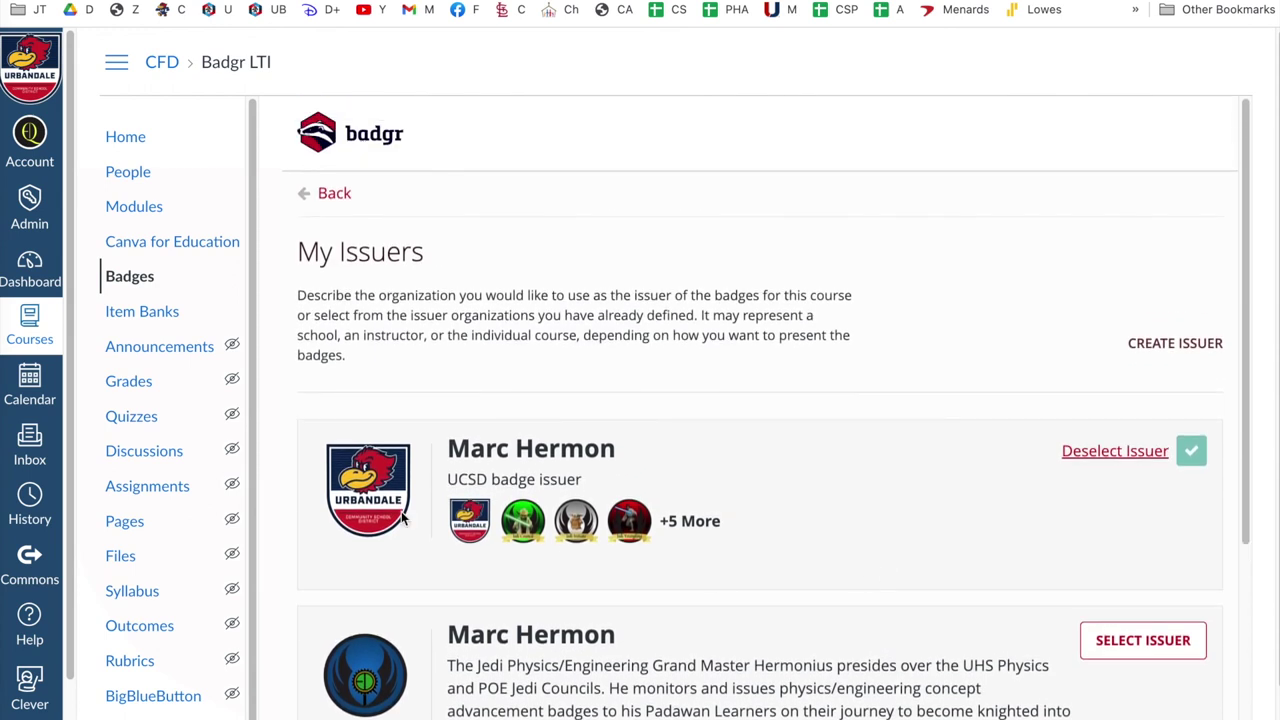
{"action": "left_click", "coordinate": [345, 197]}
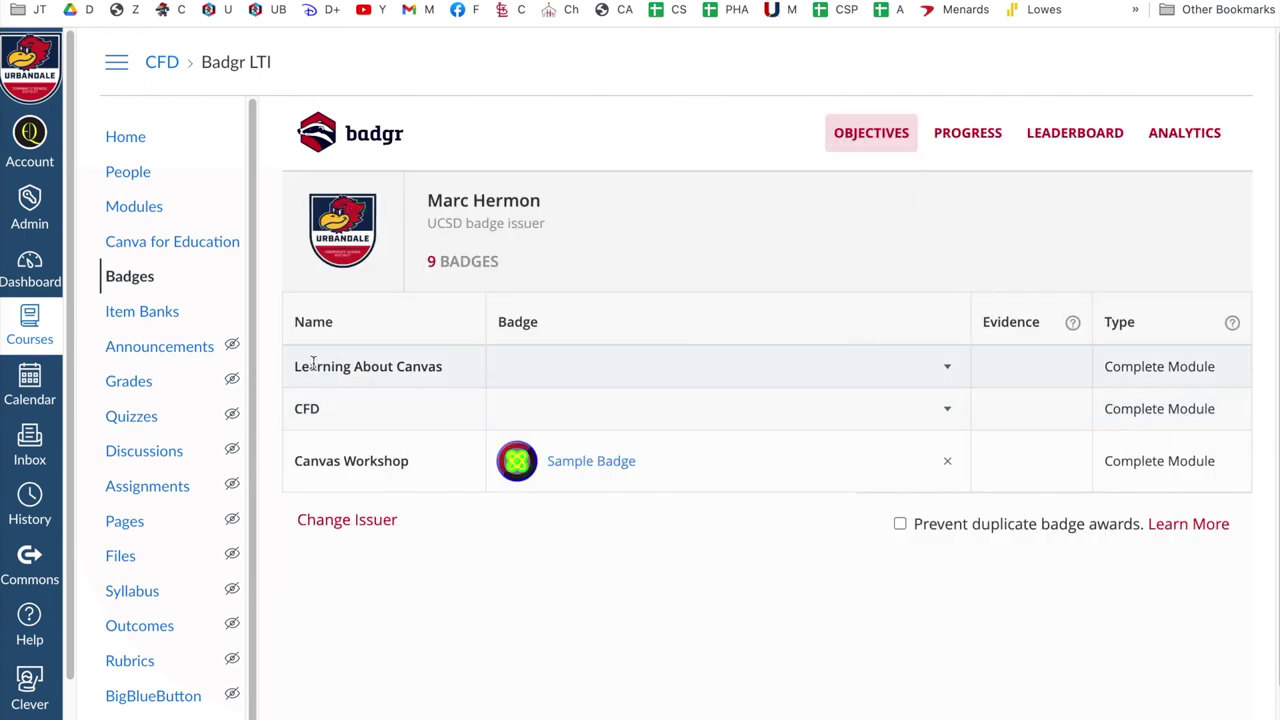
Assign the U-Approved badge to the Learning About Canvas module.
{"action": "left_click", "coordinate": [947, 368]}
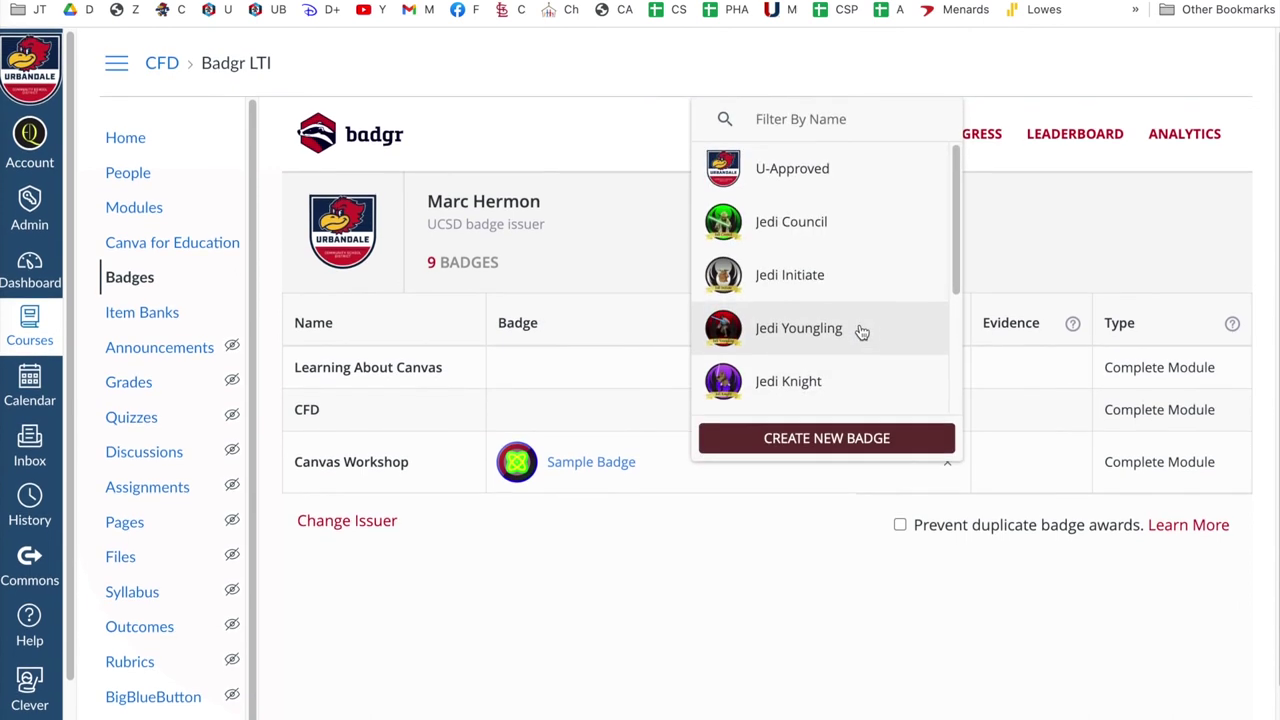
{"action": "scroll", "coordinate": [863, 209], "scroll_direction": "down", "scroll_amount": 4}
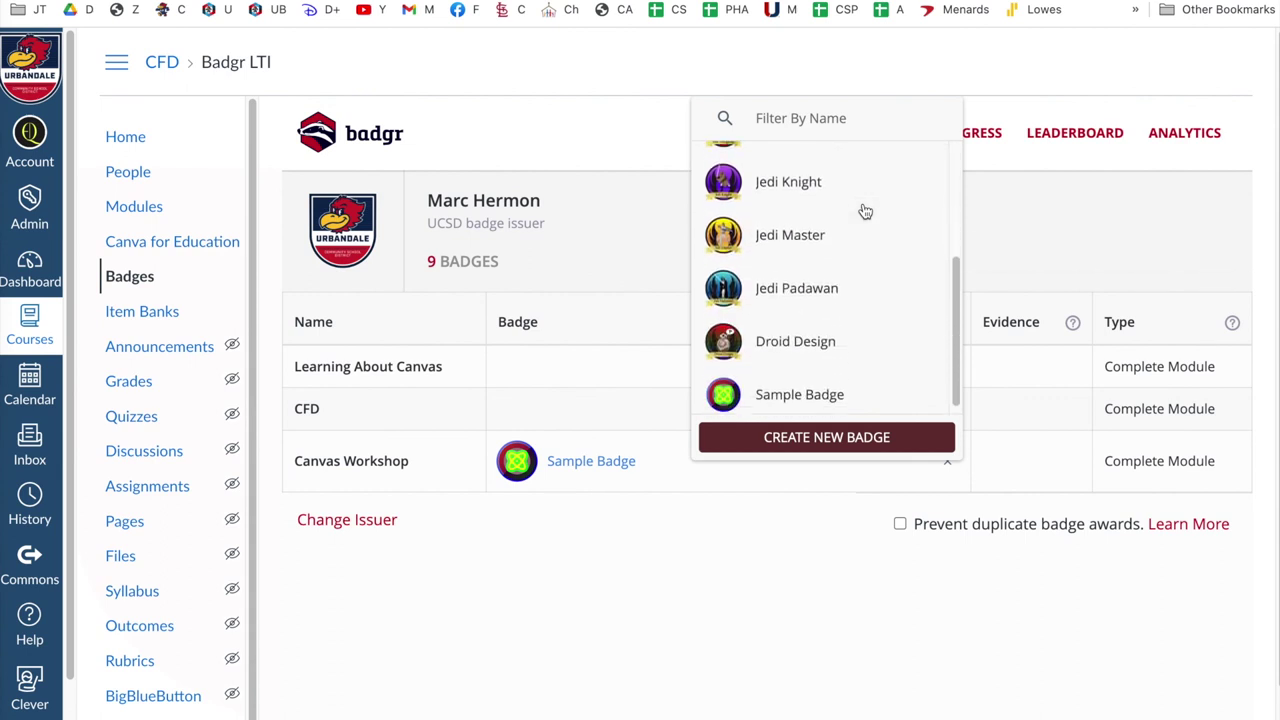
{"action": "scroll", "coordinate": [865, 211], "scroll_direction": "up", "scroll_amount": 1}
{"action": "scroll", "coordinate": [864, 210], "scroll_direction": "up", "scroll_amount": 3}
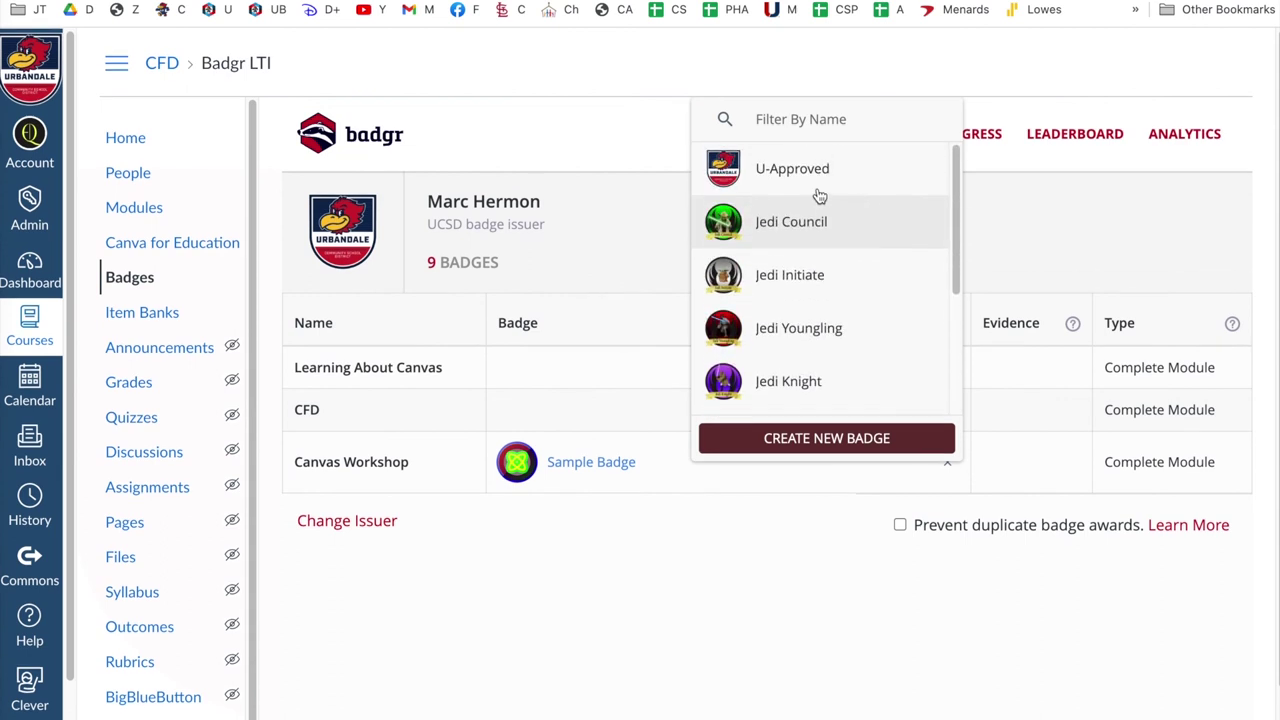
{"action": "left_click", "coordinate": [792, 168]}
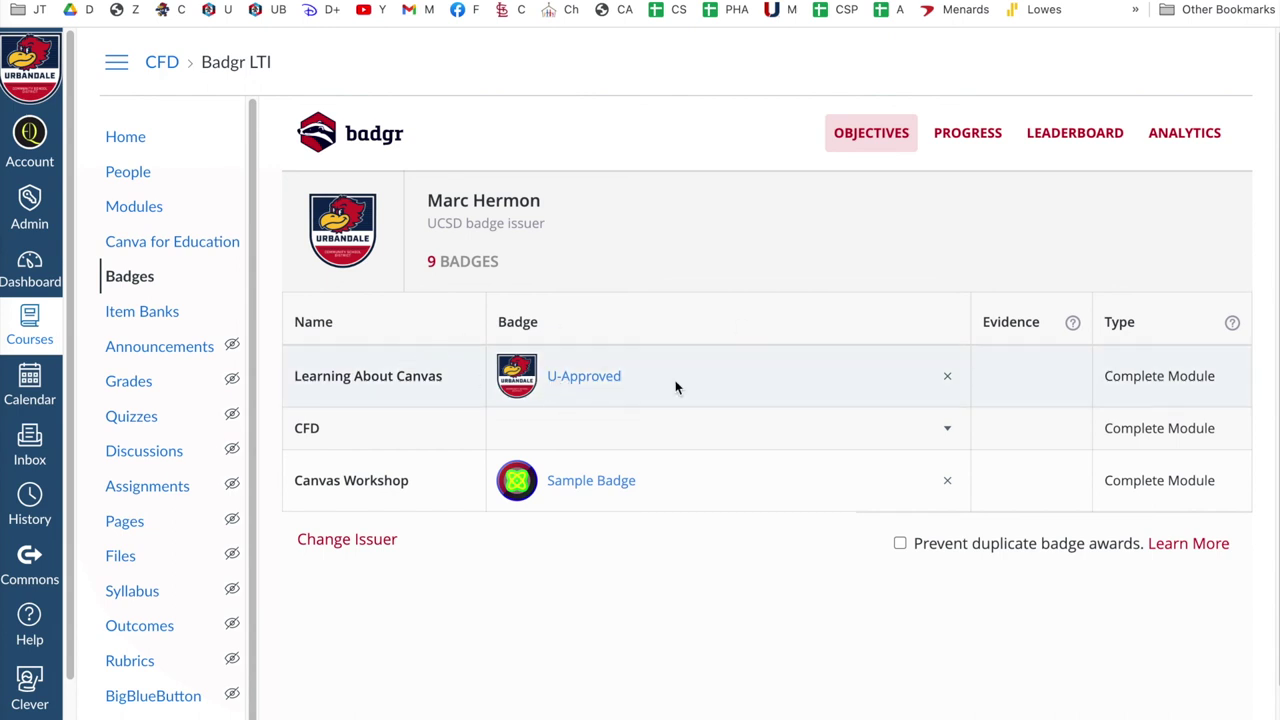
Open the students' badge progress table for the badged modules.
{"action": "scroll", "coordinate": [1268, 363], "scroll_direction": "down", "scroll_amount": 1}
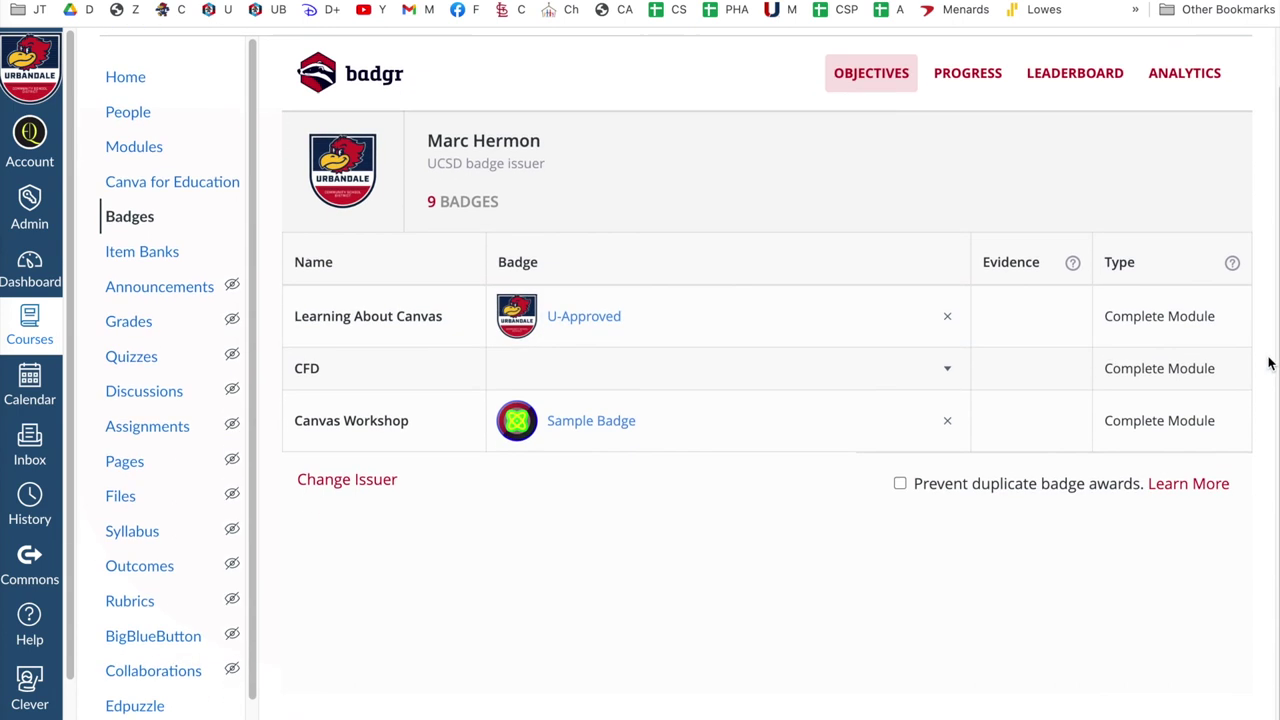
{"action": "scroll", "coordinate": [1268, 363], "scroll_direction": "up", "scroll_amount": 1}
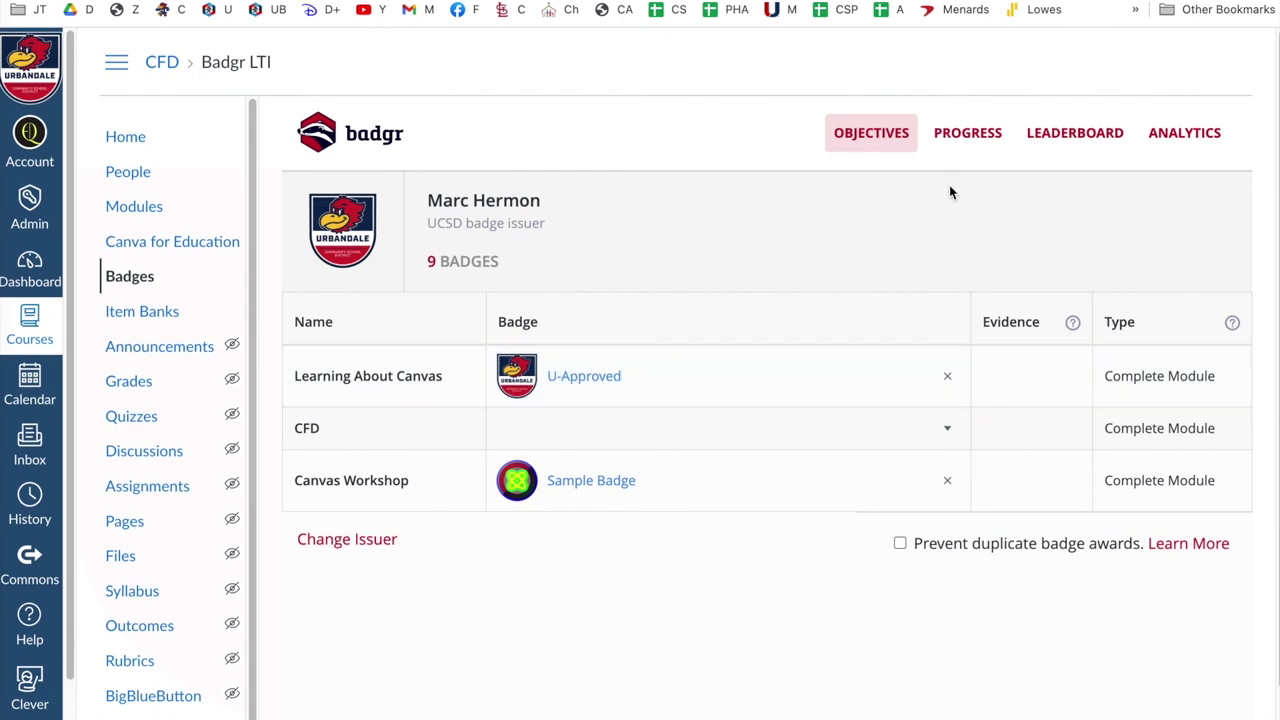
{"action": "left_click", "coordinate": [967, 133]}
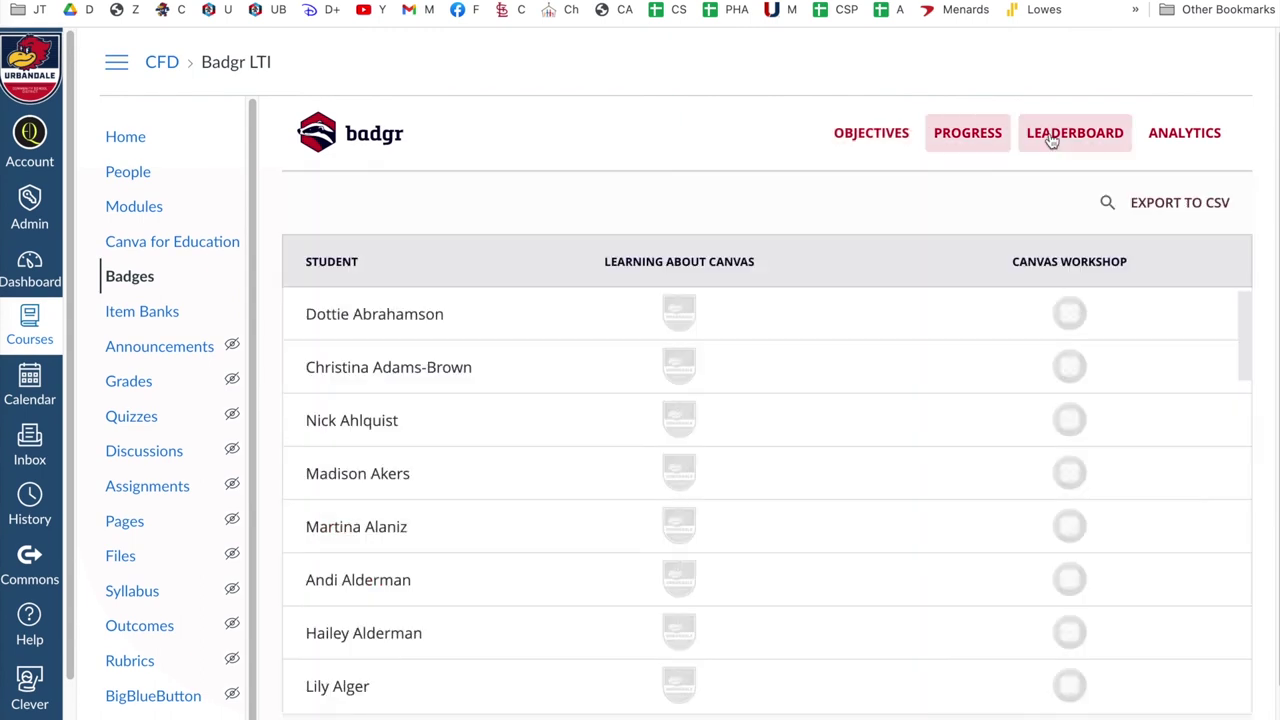